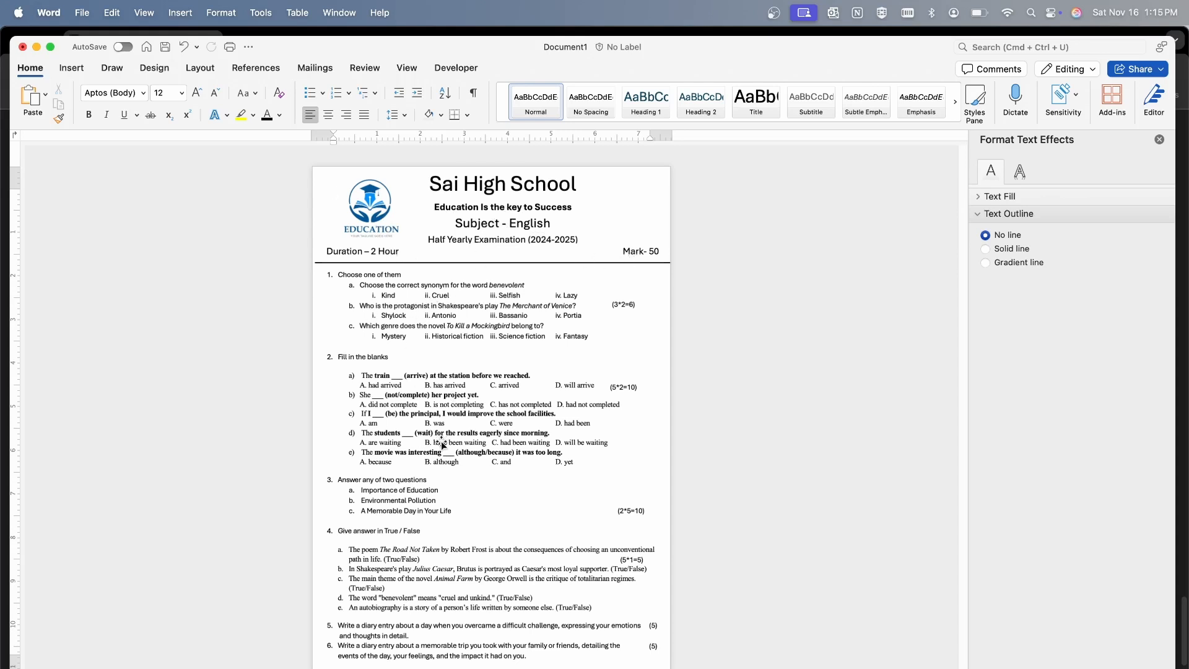
Look over the English question paper from the school header down to question 6, checking the question layout and marks labels
scroll(448, 433, "up", 3)
scroll(455, 430, "down", 2)
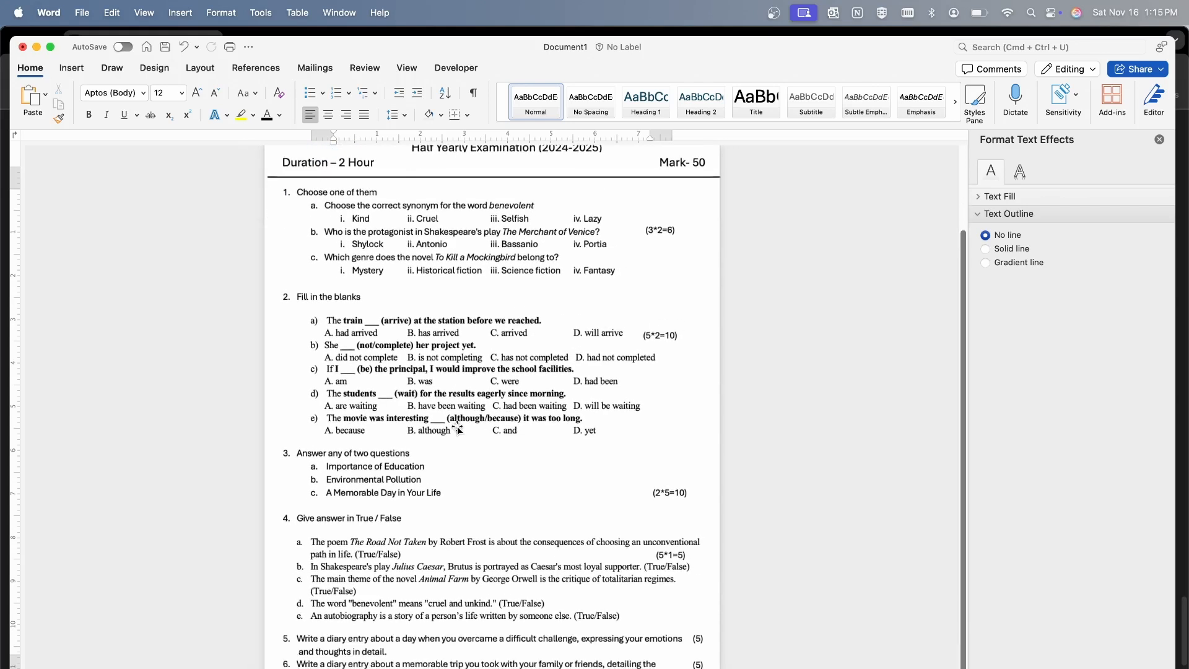
scroll(456, 427, "up", 2)
scroll(457, 427, "down", 1)
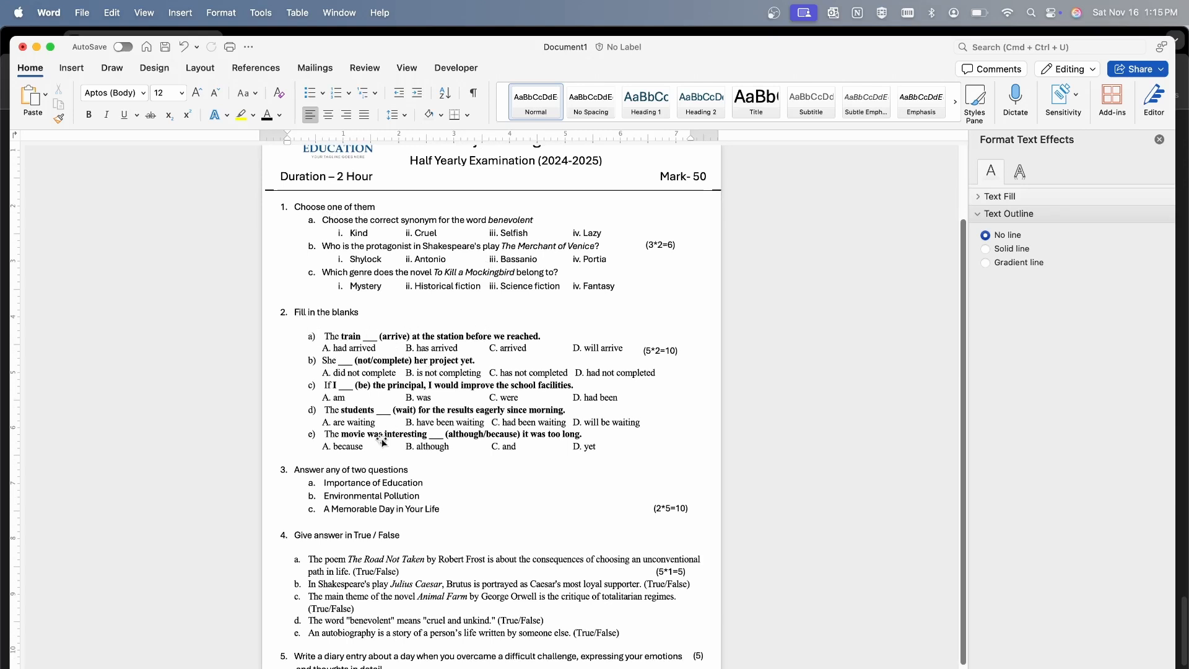
scroll(383, 480, "down", 1)
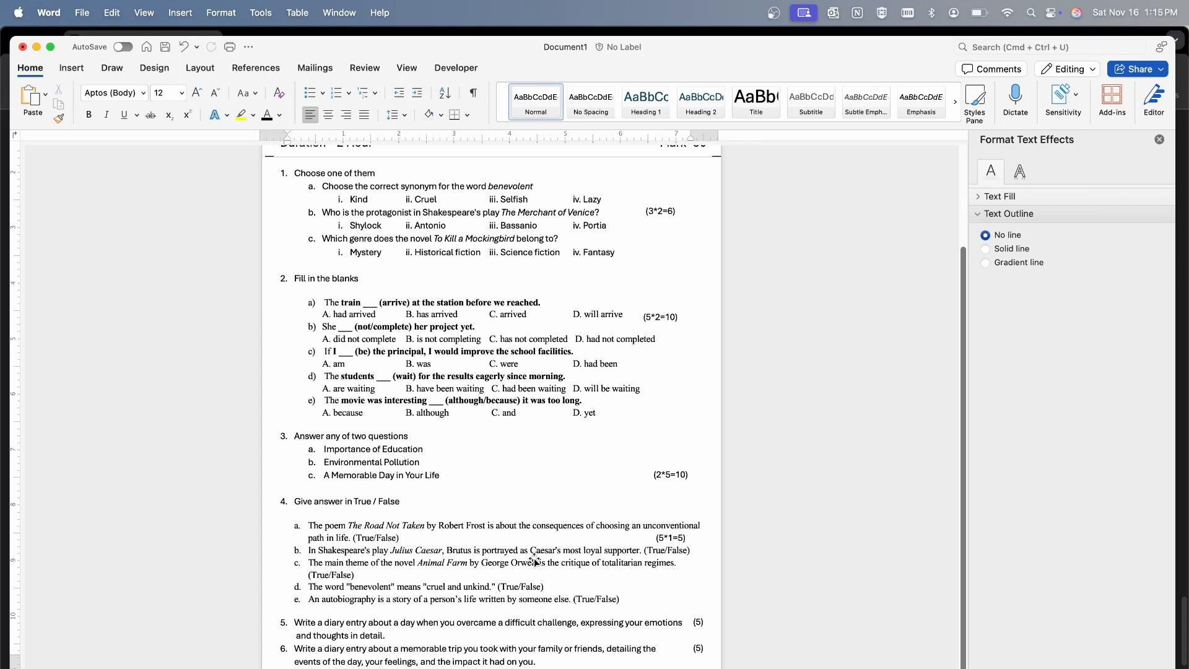
scroll(497, 474, "up", 3)
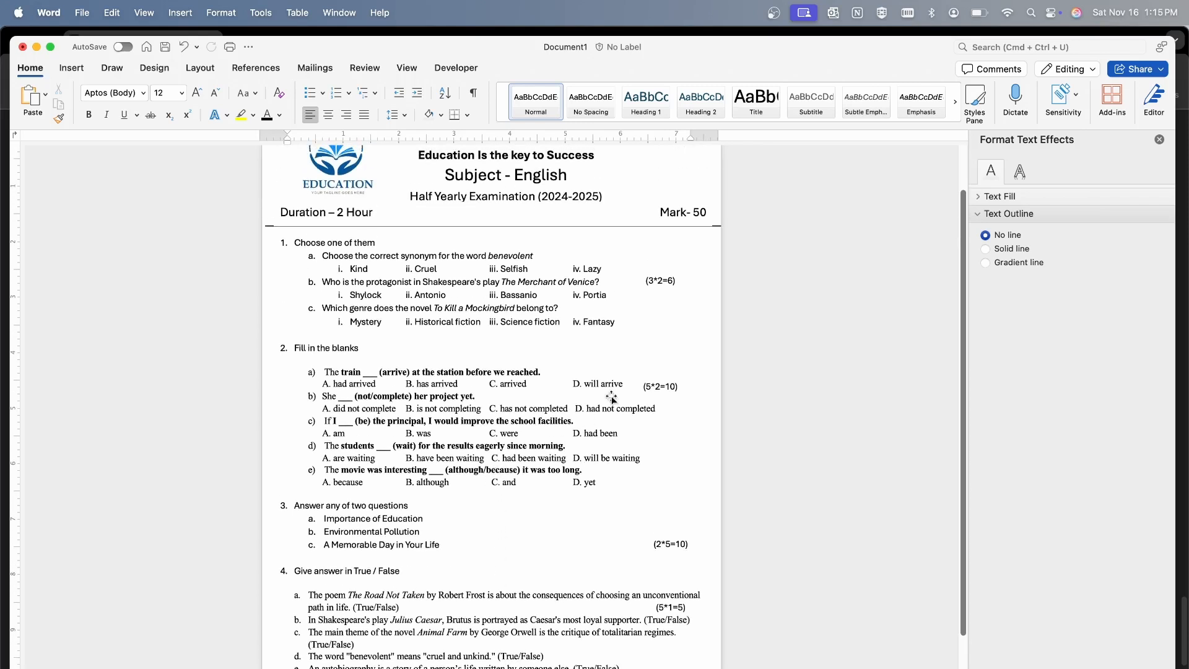
Move the marks labels (3*2=6), (5*2=10) and (2*5=10) up so each sits near the start of its question
left_click(660, 282)
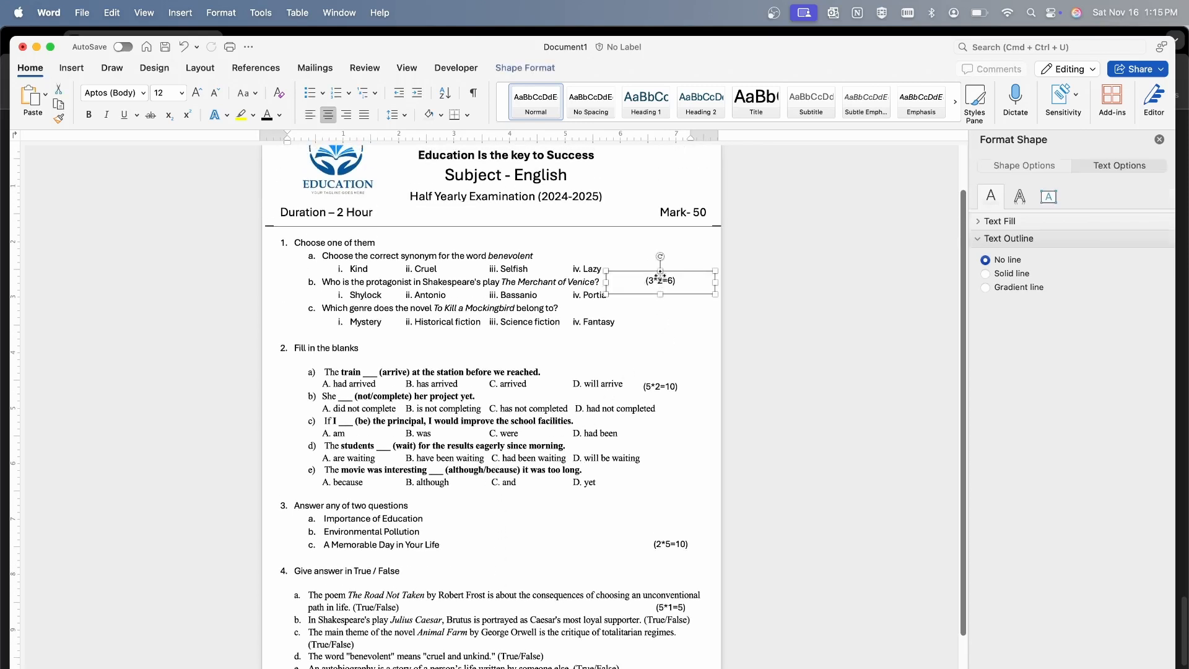
left_click_drag(660, 281, 660, 257)
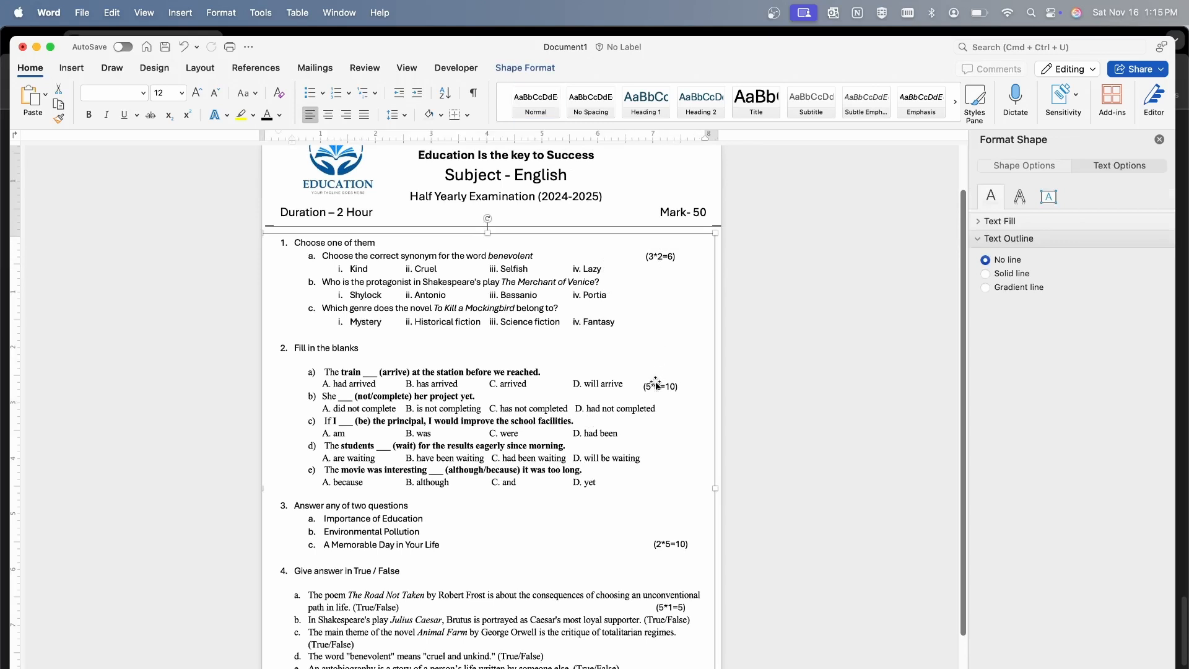
left_click_drag(657, 385, 661, 371)
left_click(550, 363)
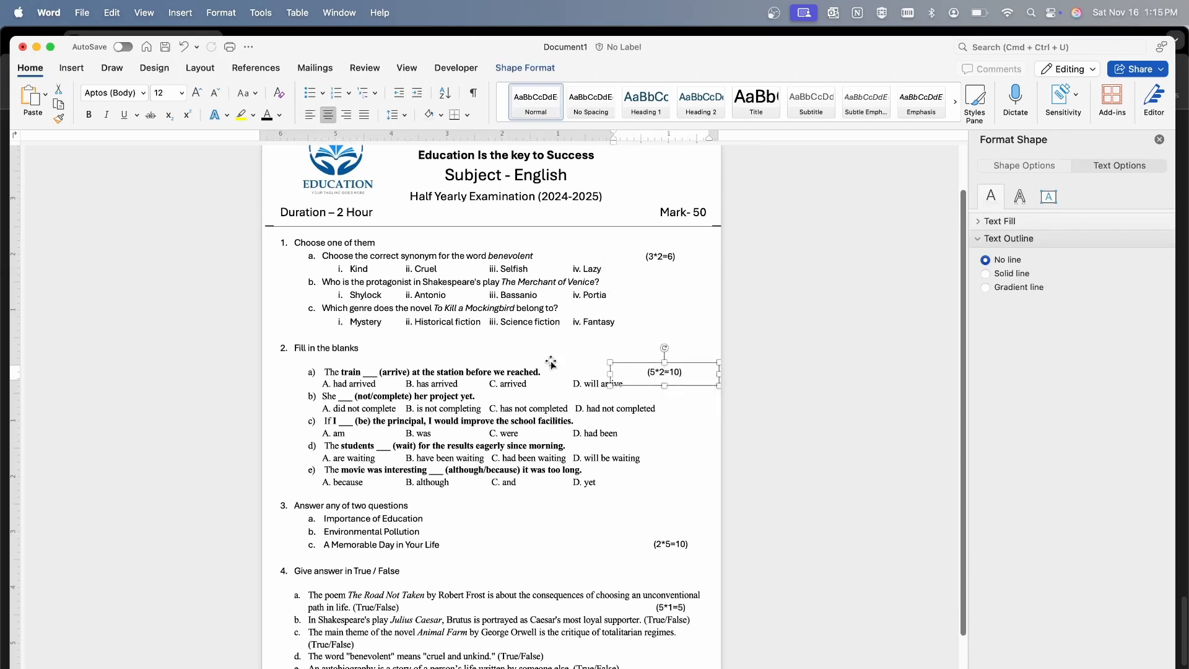
left_click_drag(669, 552, 663, 516)
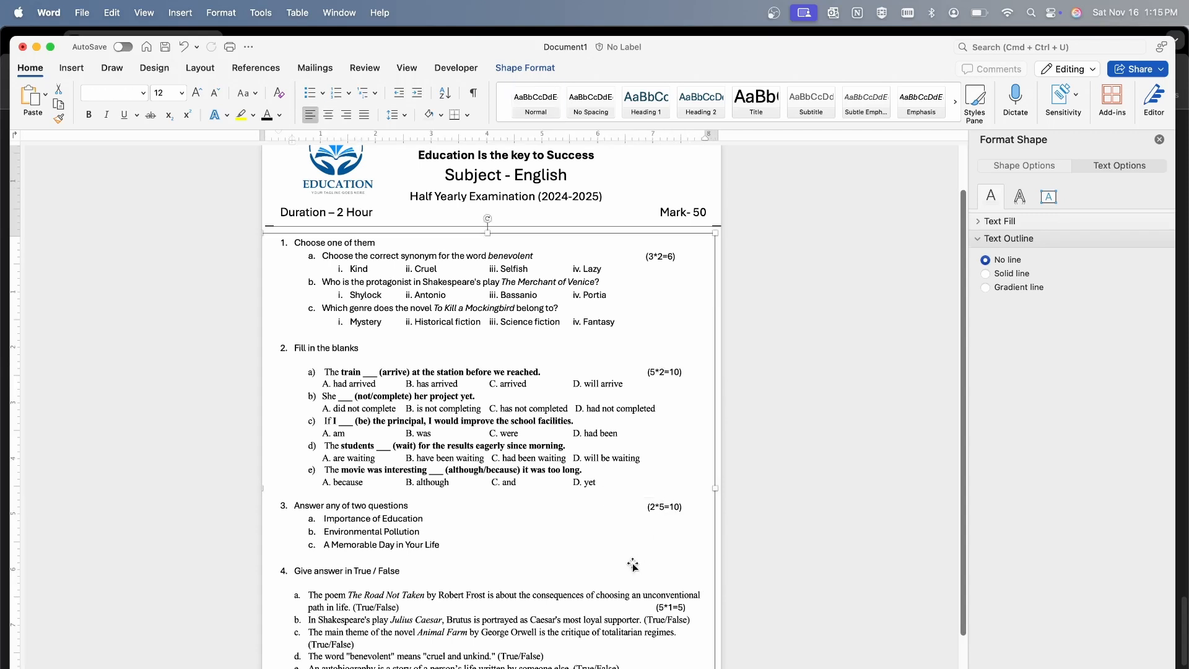
left_click(802, 497)
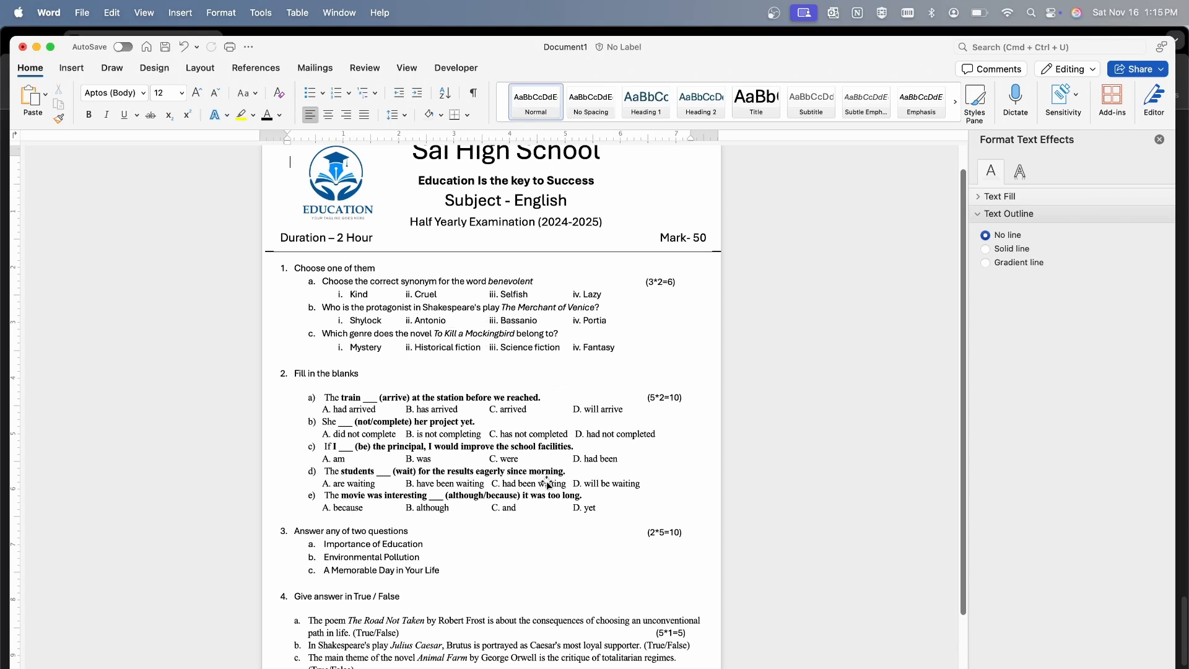
Move the (5*1=5) marks label up beside the question 4 heading "Give answer in True / False"
scroll(593, 532, "down", 3)
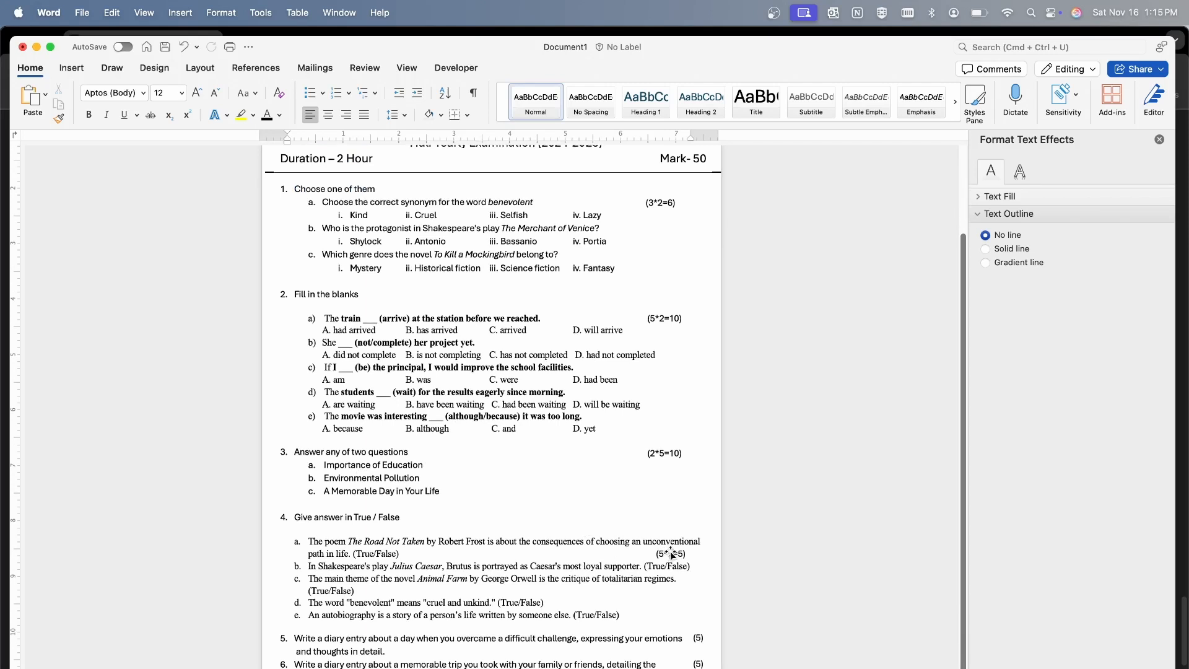
left_click_drag(671, 552, 670, 522)
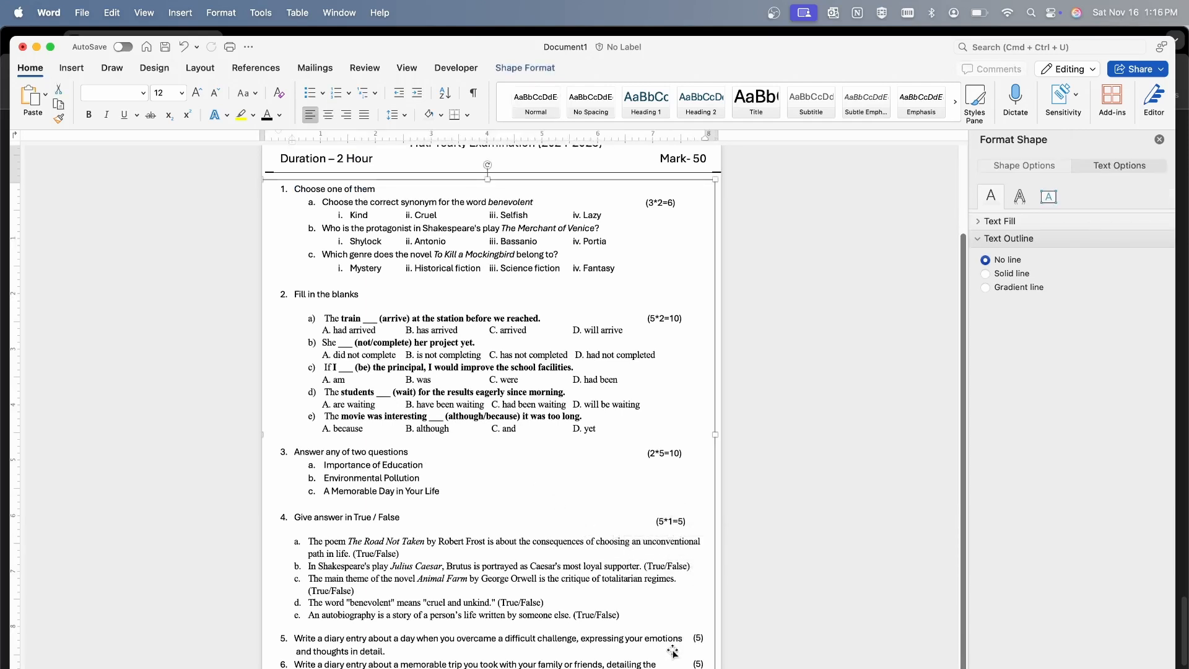
left_click(751, 504)
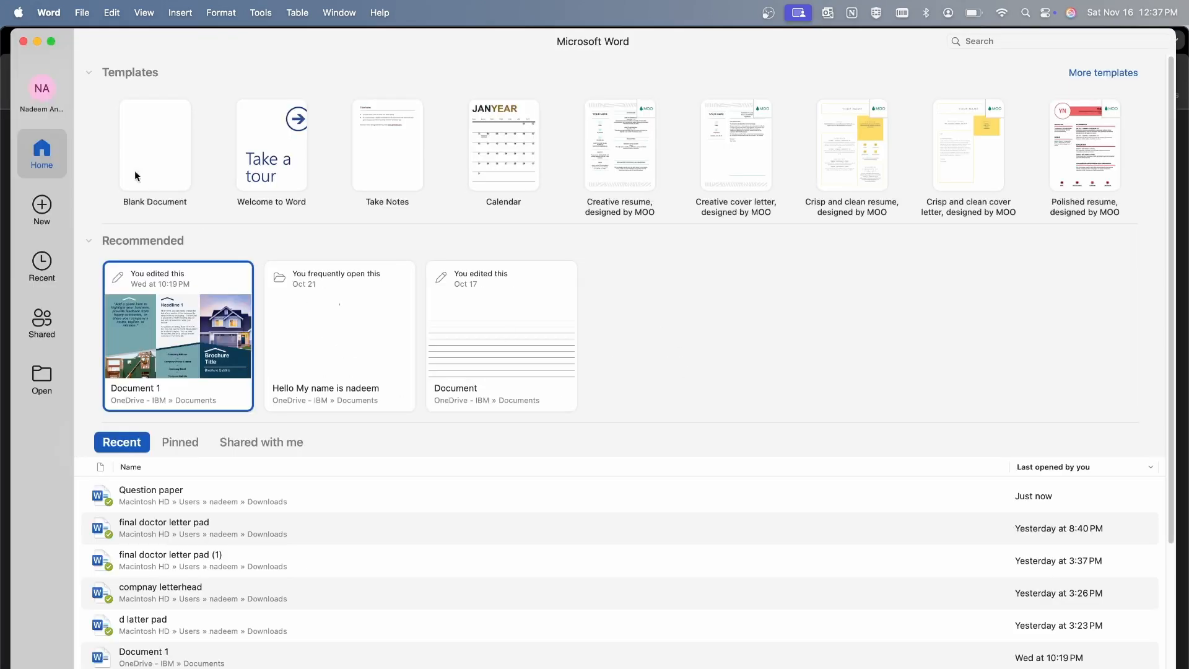
Apply narrow page margins and the A4 paper size to the blank document
double_click(140, 139)
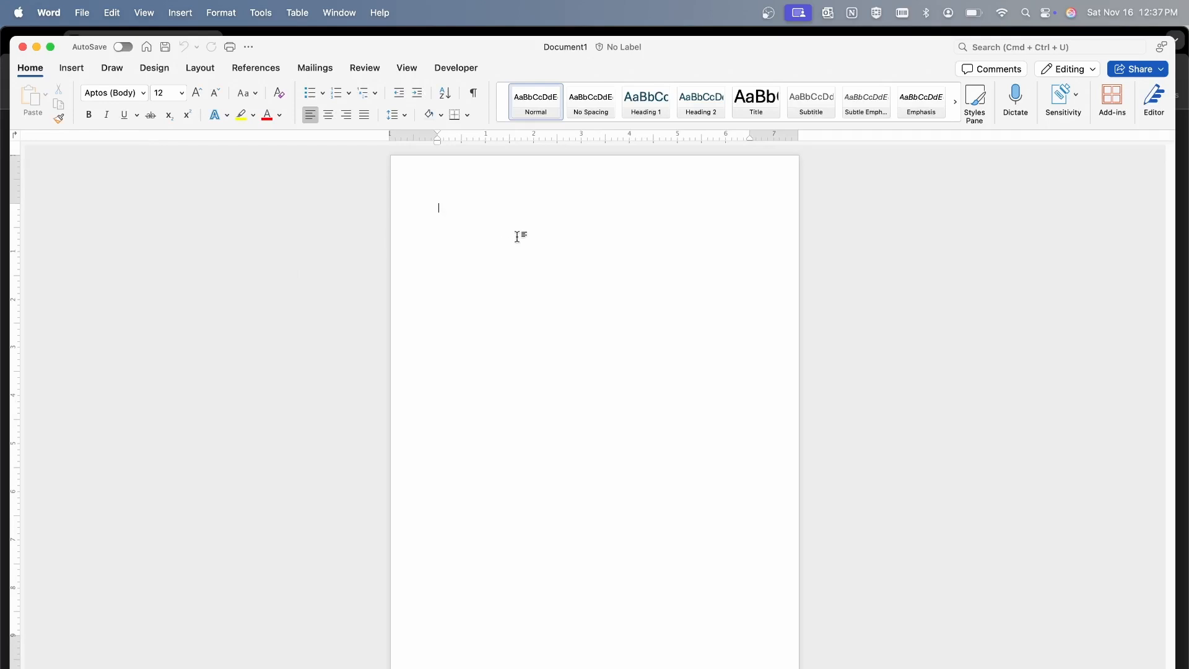
left_click(199, 68)
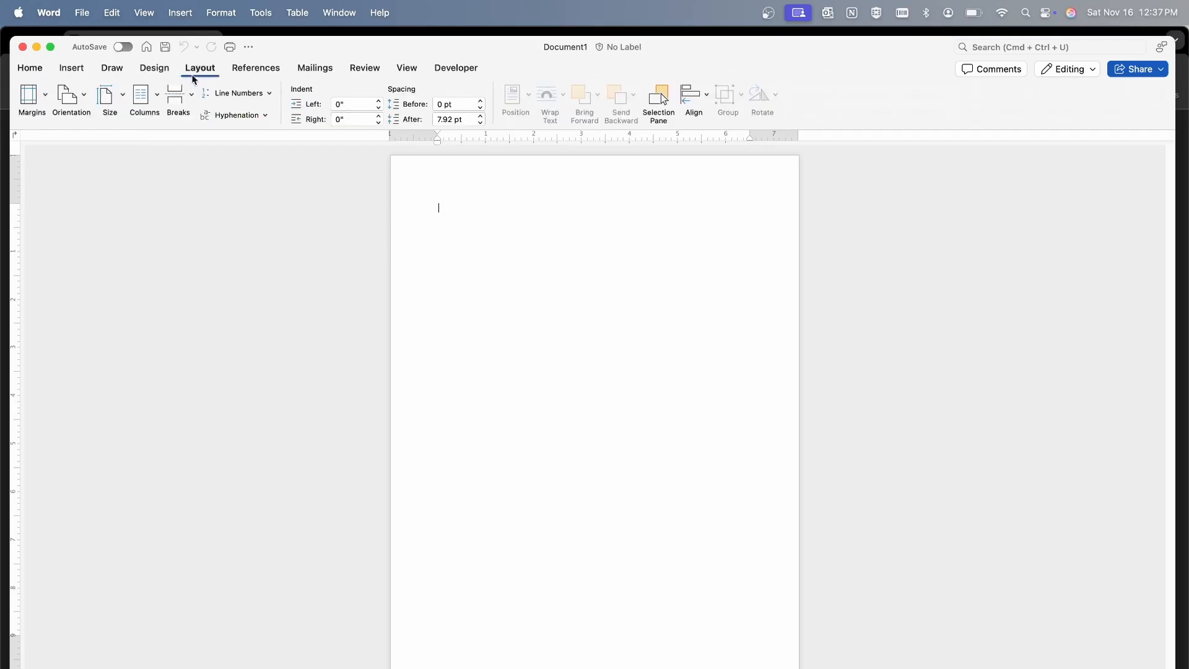
left_click(35, 105)
left_click(71, 164)
left_click(118, 100)
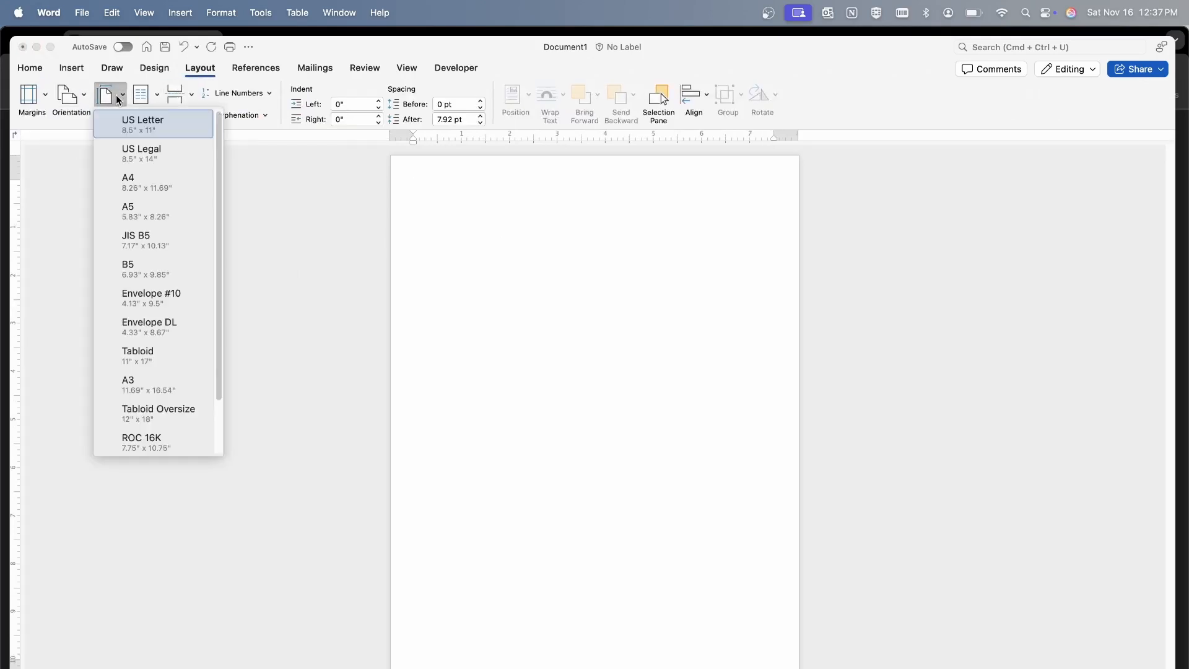
left_click(130, 182)
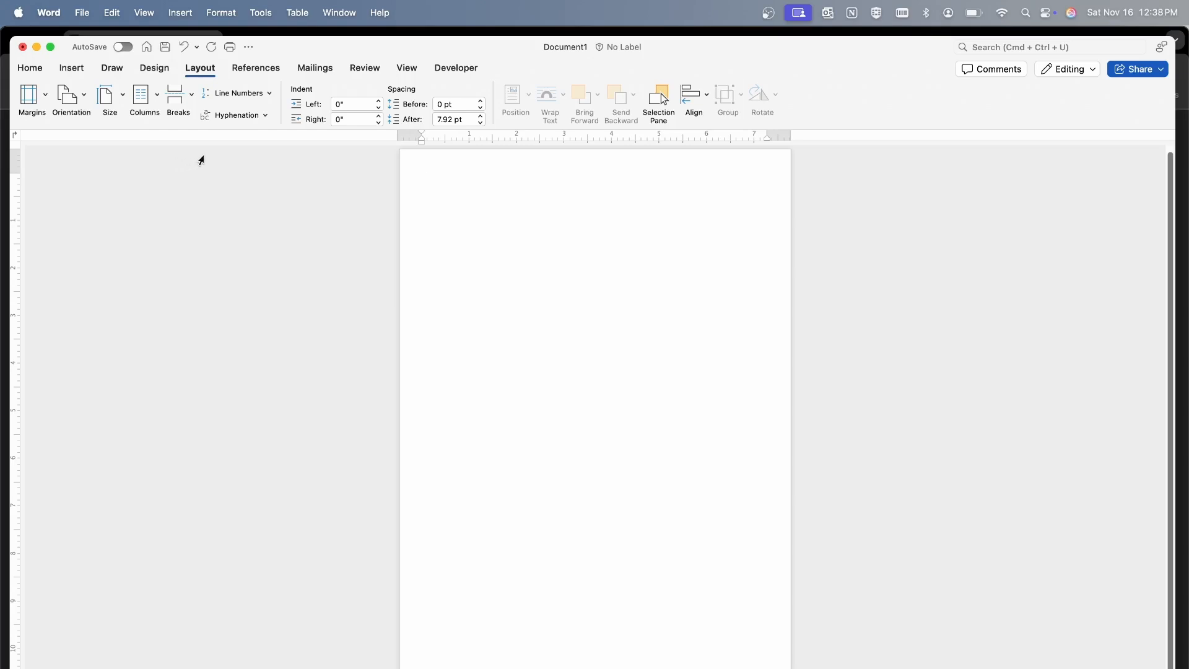
Draw a horizontal text box at the head of the page and enlarge it to about 2.86" high by 8.14" wide
left_click(71, 70)
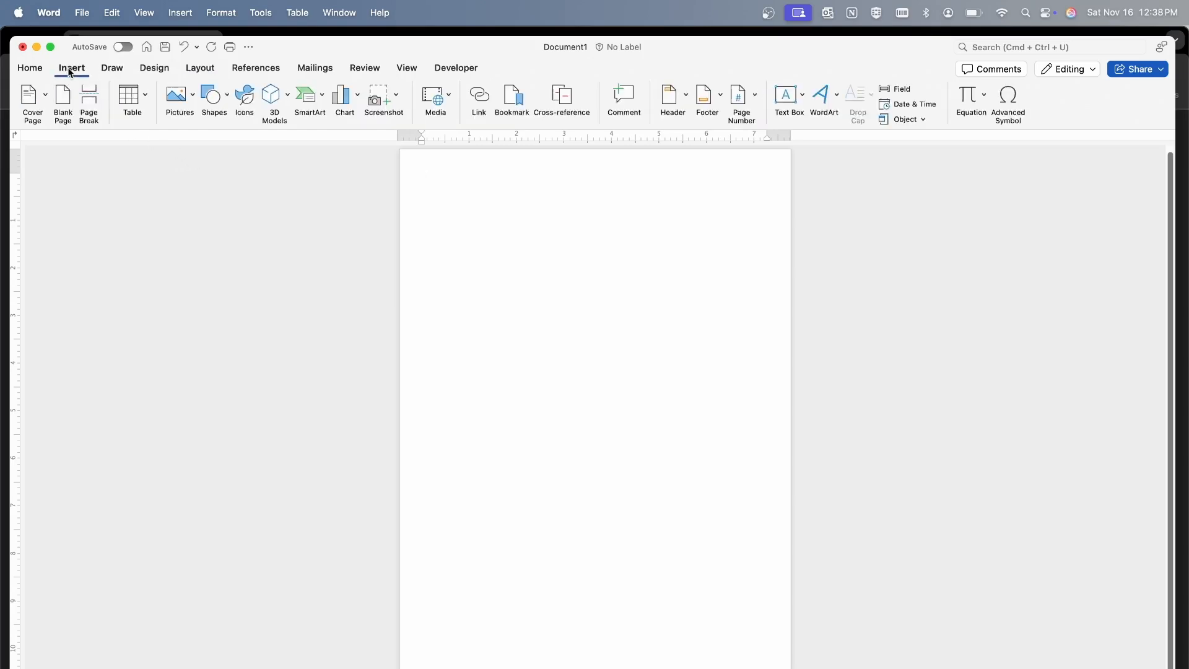
left_click(793, 101)
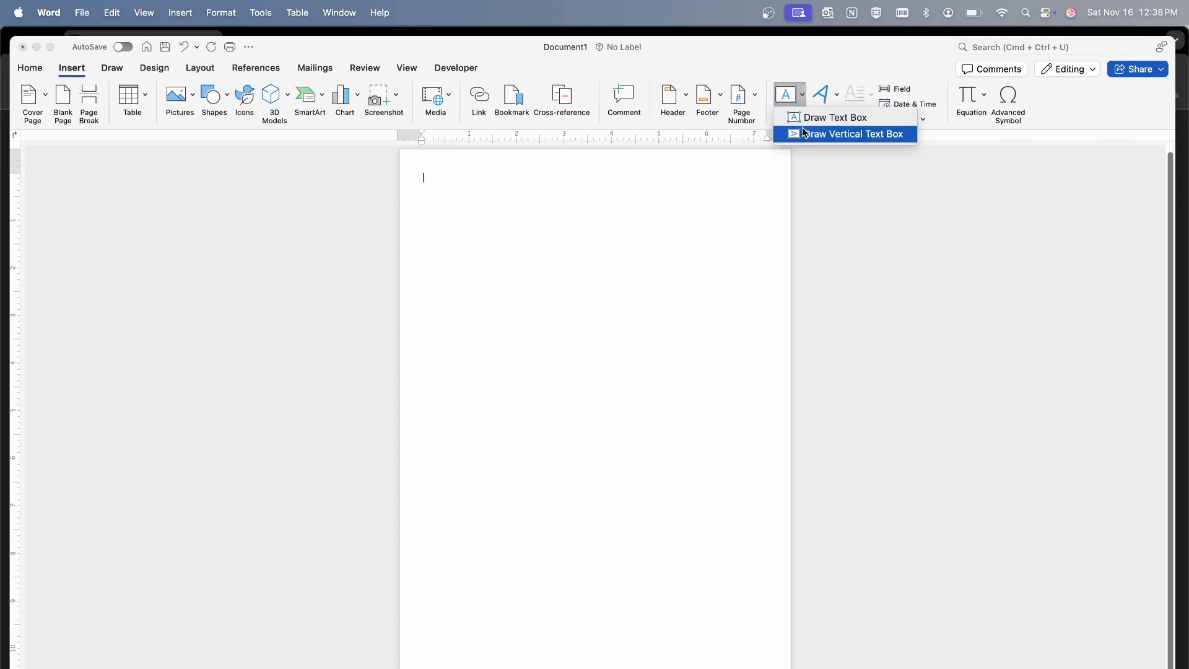
left_click(816, 117)
left_click_drag(439, 165, 721, 285)
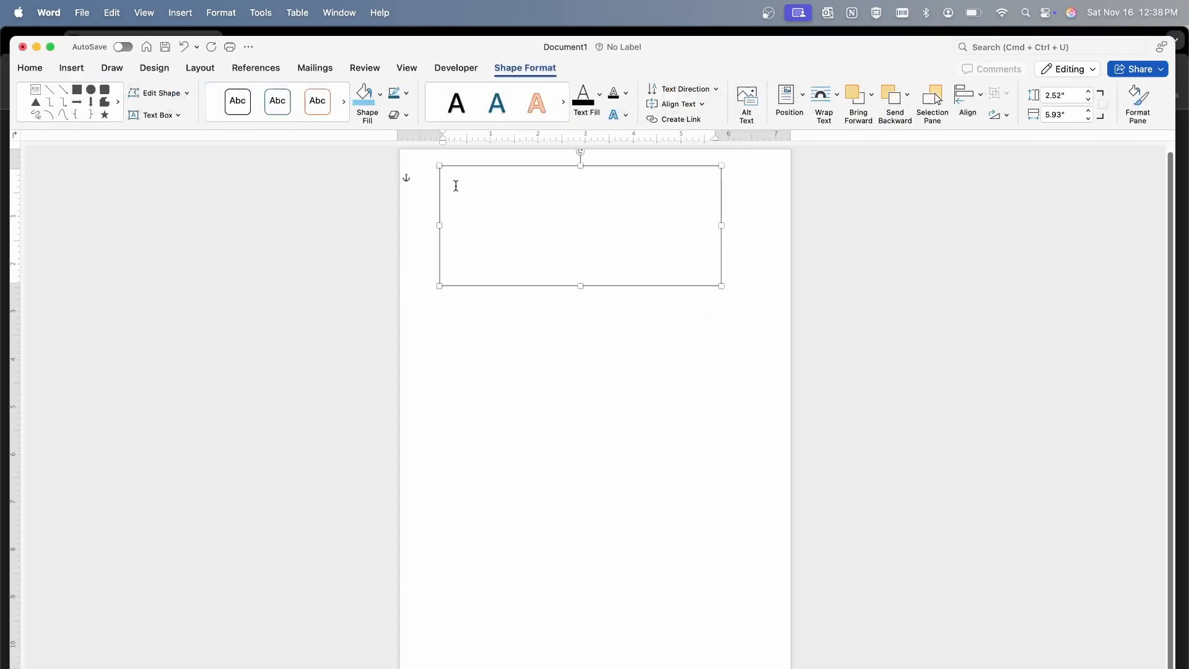
left_click_drag(440, 167, 403, 155)
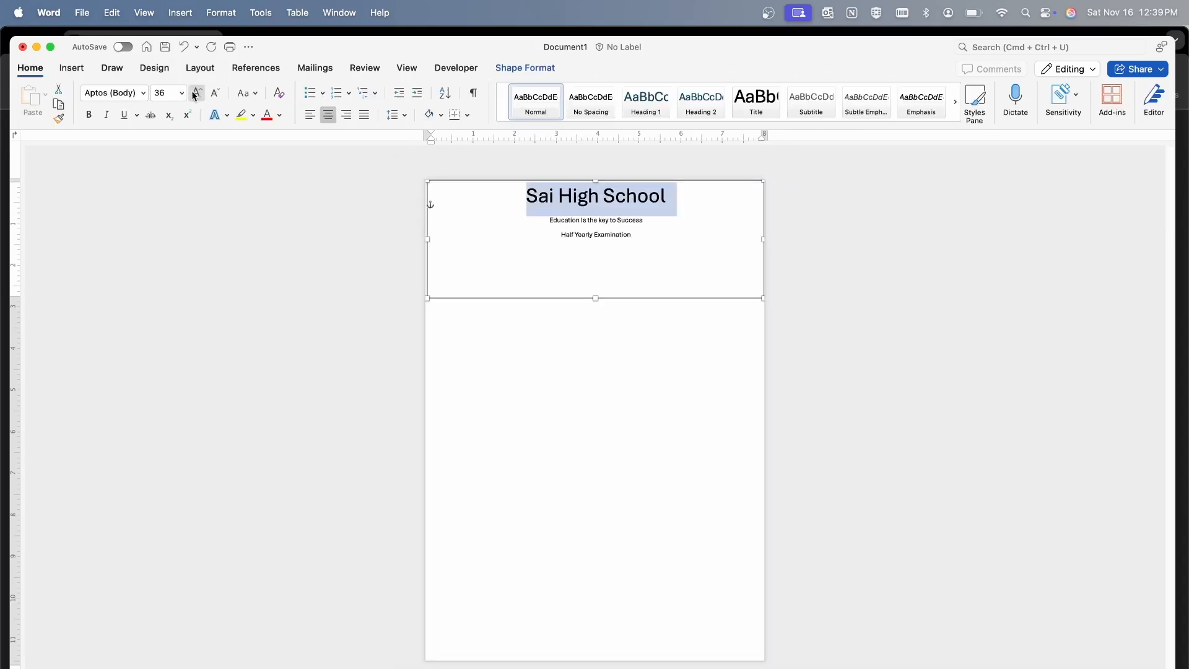
Set the "Sai High School" title to 28 pt and remove the space after paragraph from all header lines
left_click(182, 93)
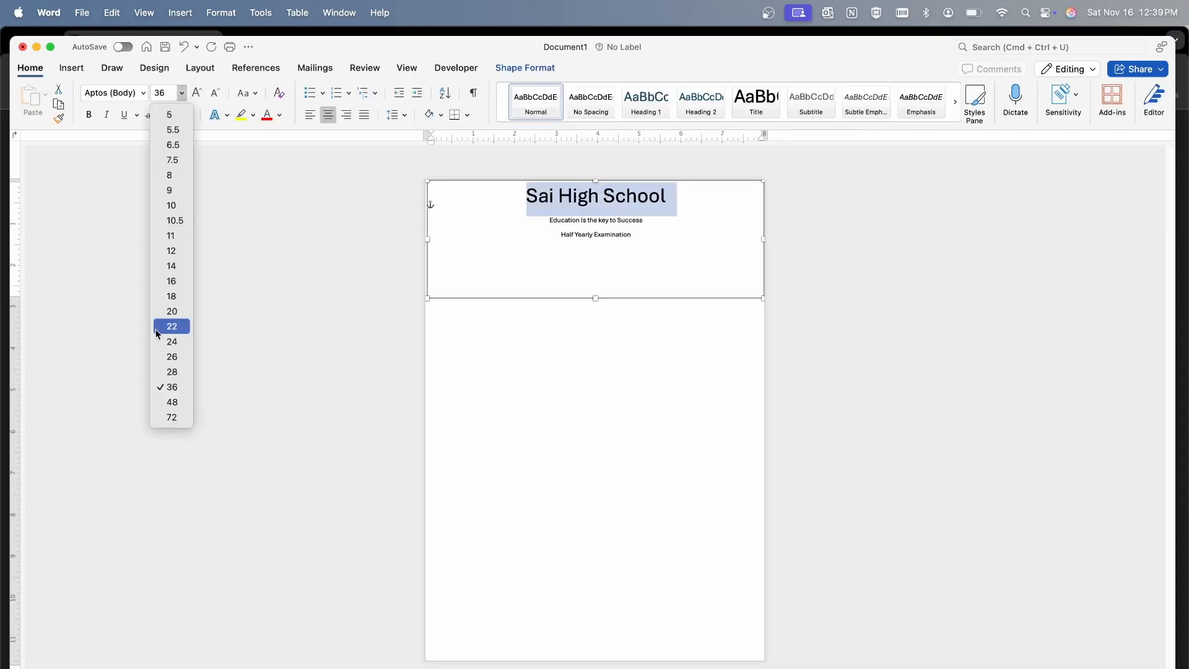
left_click(169, 371)
left_click_drag(647, 231, 529, 192)
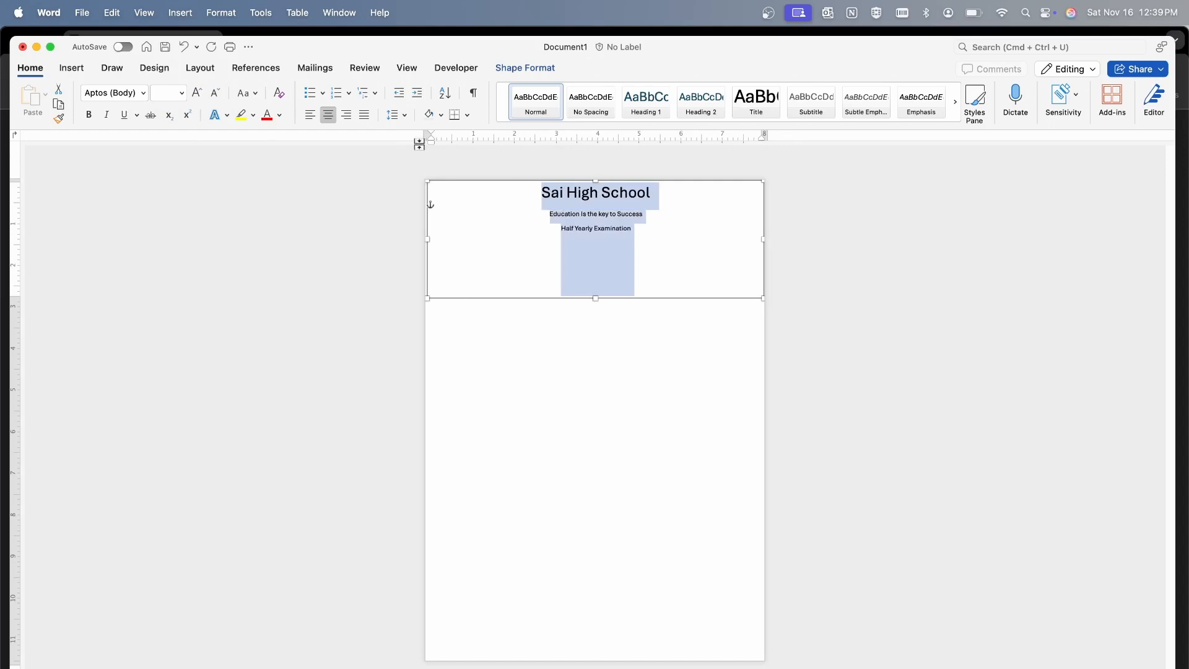
left_click(404, 114)
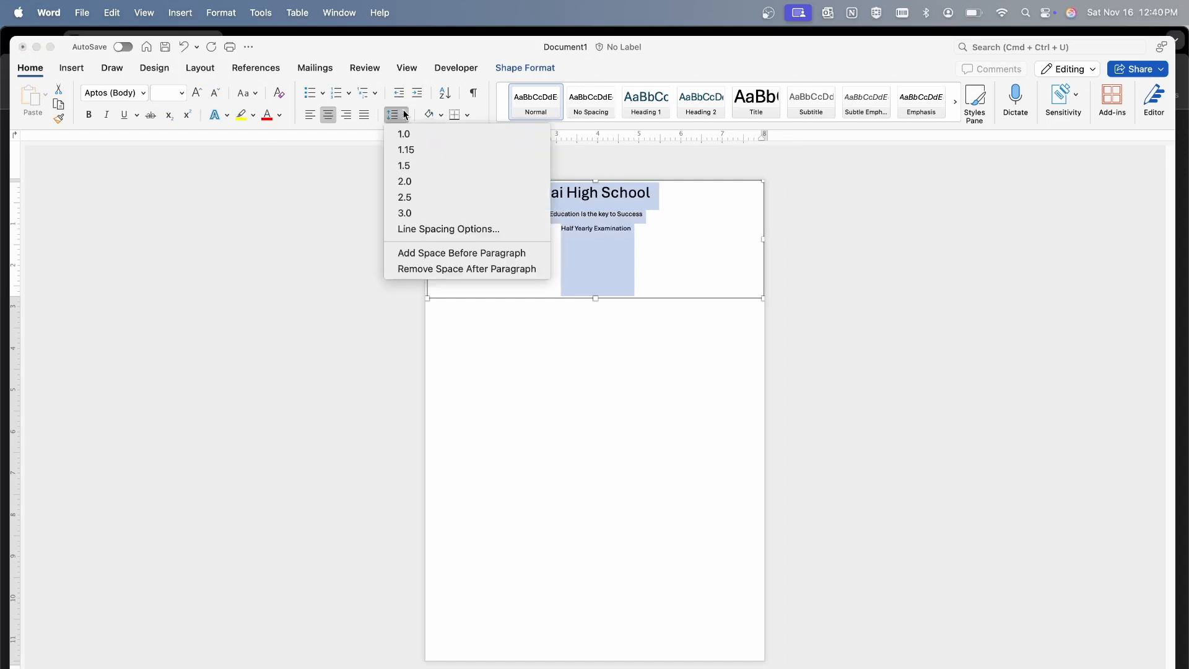
left_click(441, 270)
left_click(604, 260)
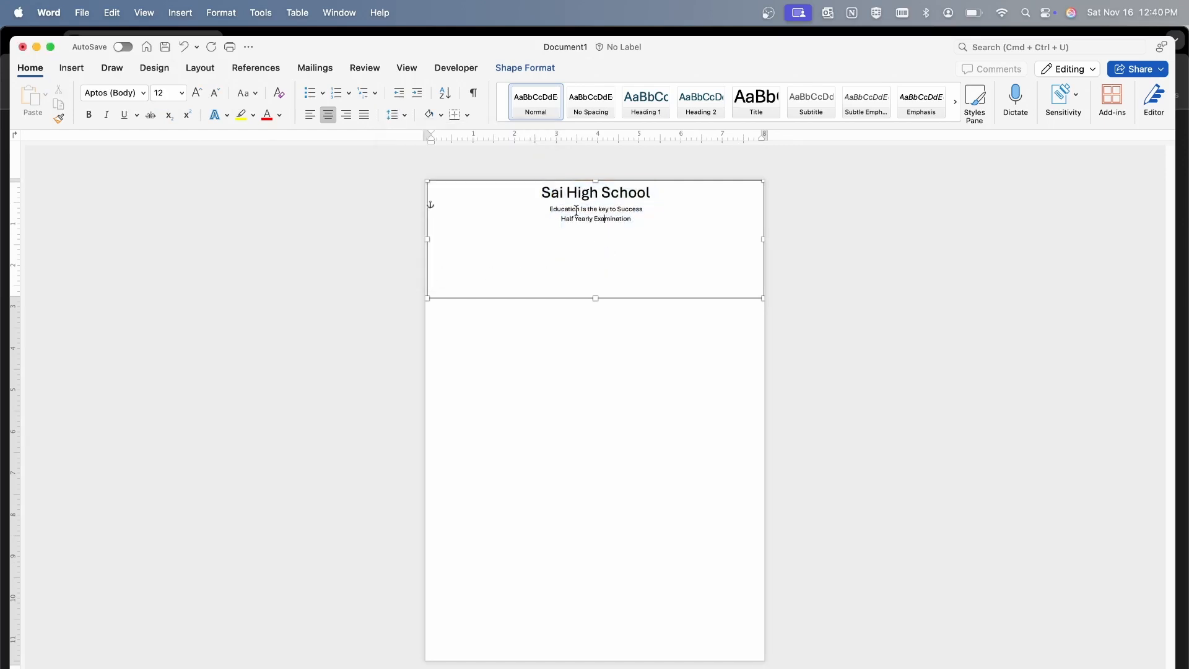
Make the motto "Education Is the key to Success" bold and set its font size to 16 pt
left_click_drag(551, 210, 647, 209)
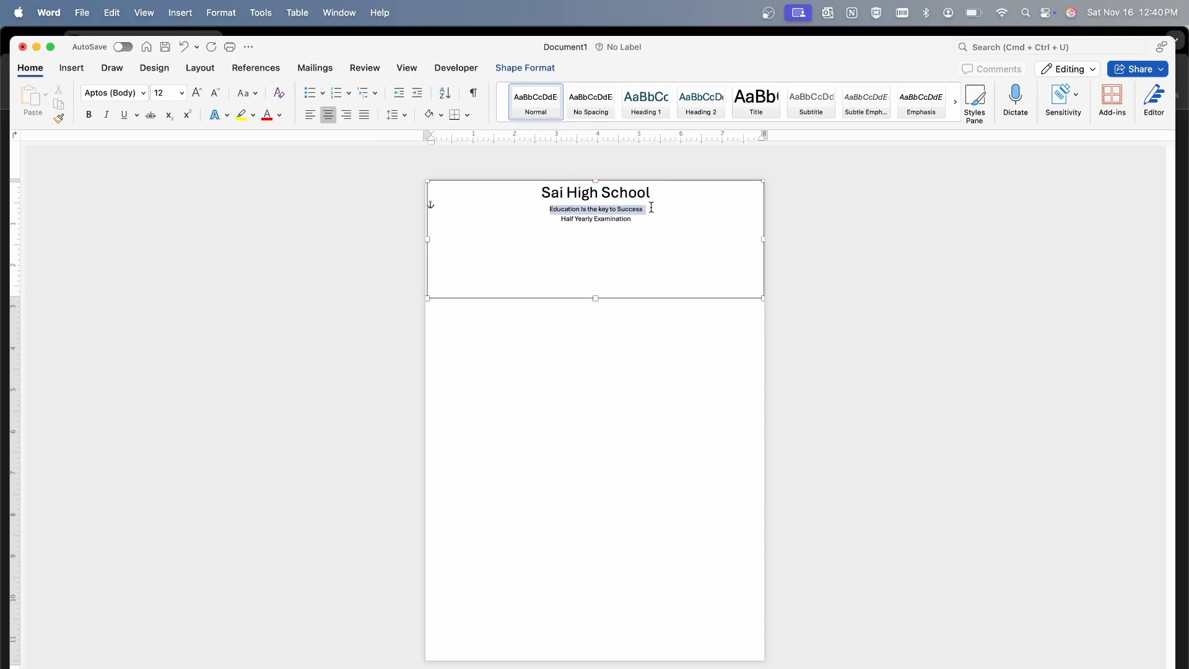
left_click(90, 115)
left_click(181, 93)
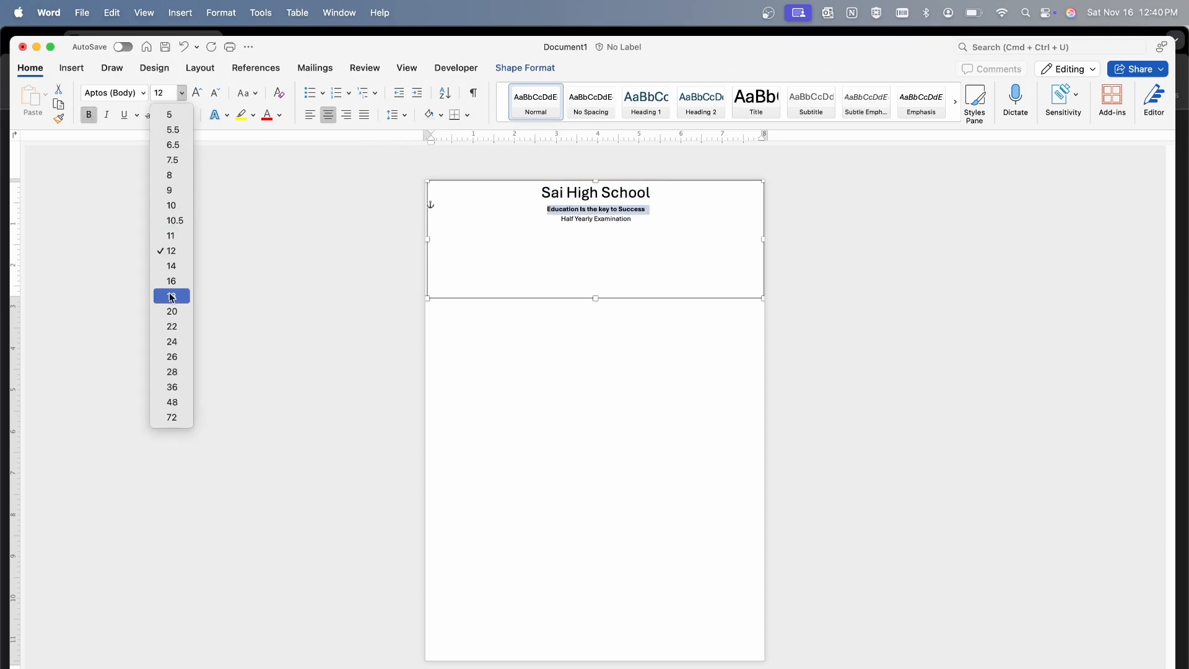
left_click(171, 280)
left_click(631, 223)
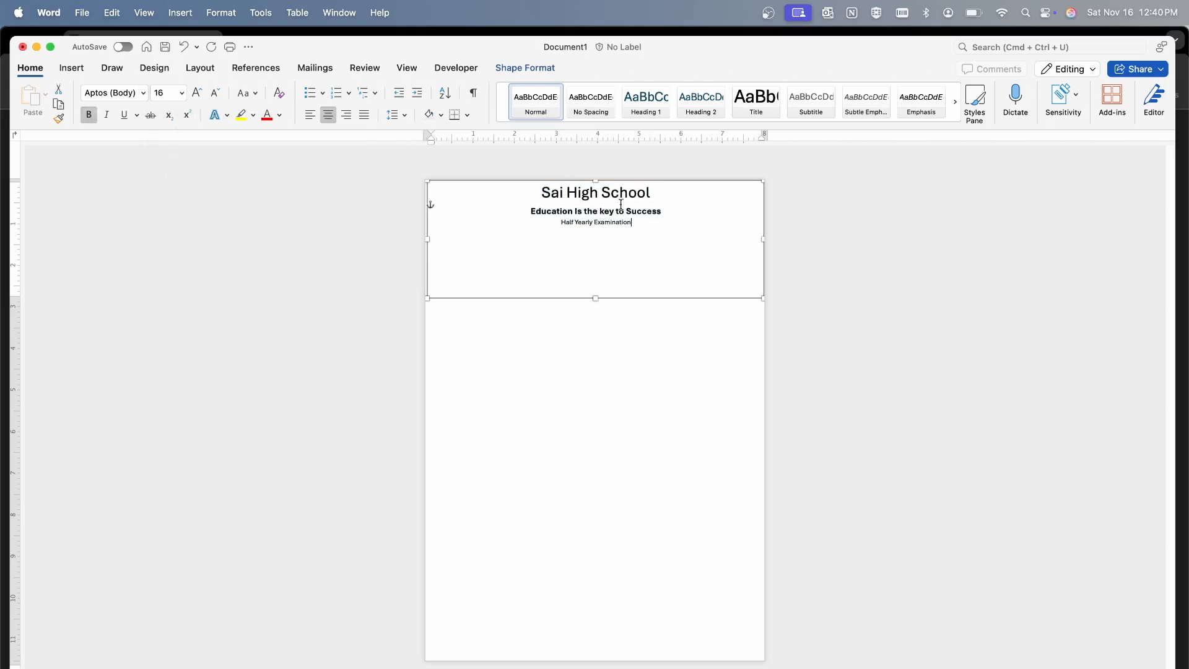
Enlarge the "Sai High School" title, trying 48 pt before settling on 36 pt
left_click_drag(534, 194, 657, 196)
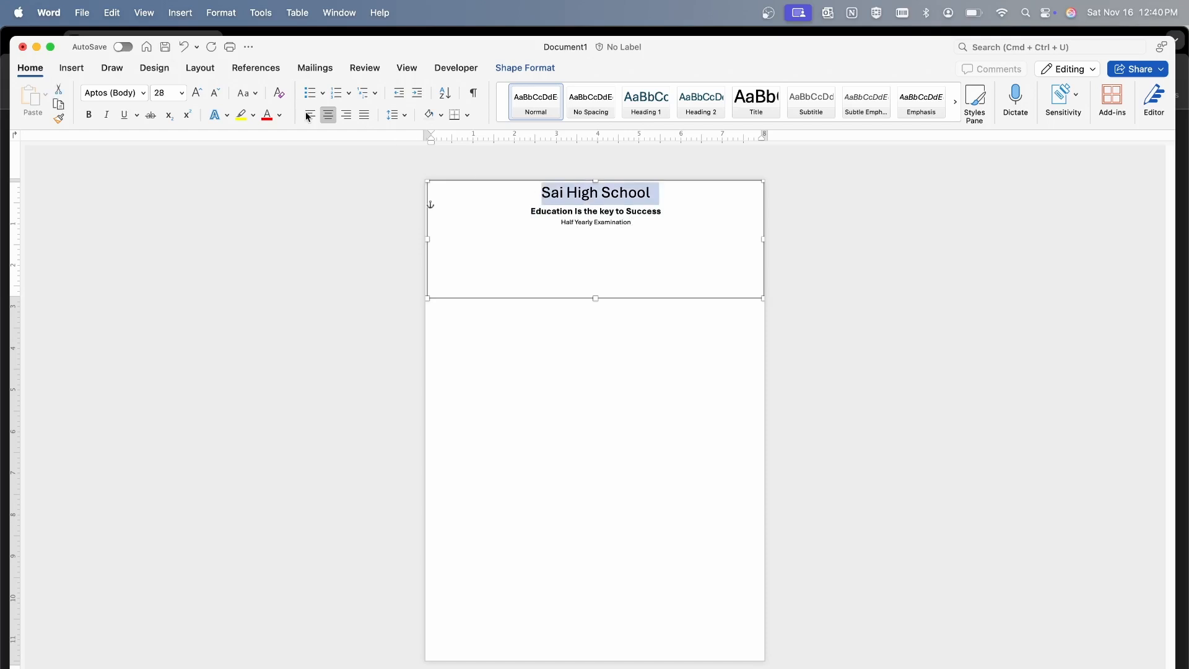
left_click(181, 93)
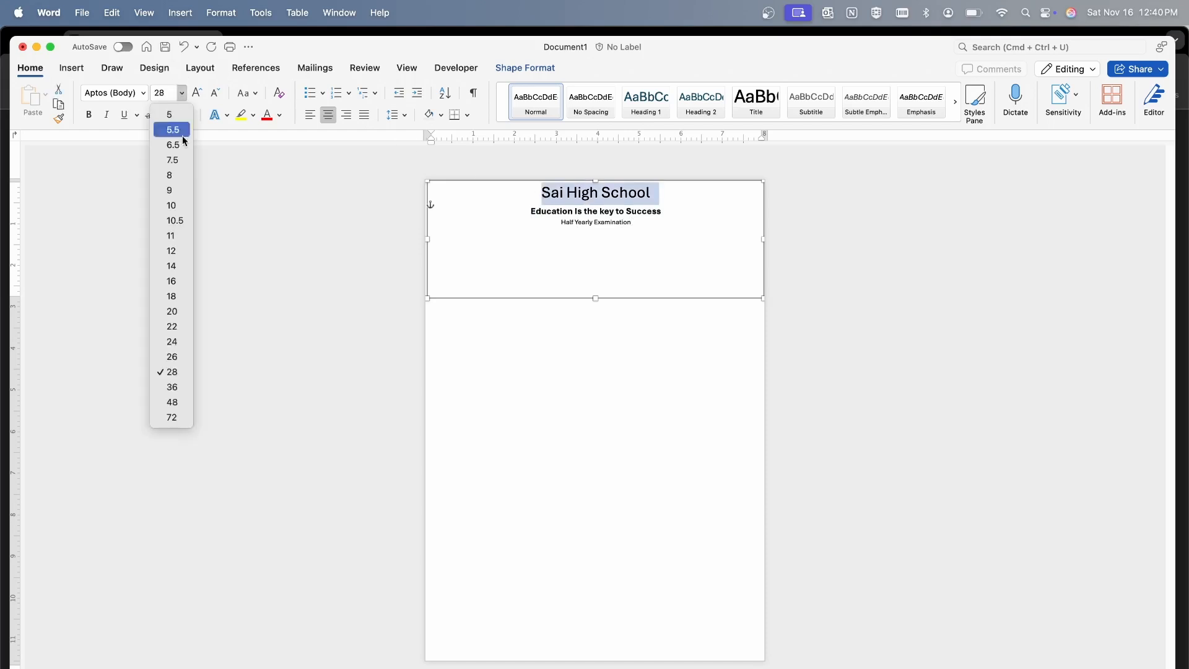
left_click(176, 401)
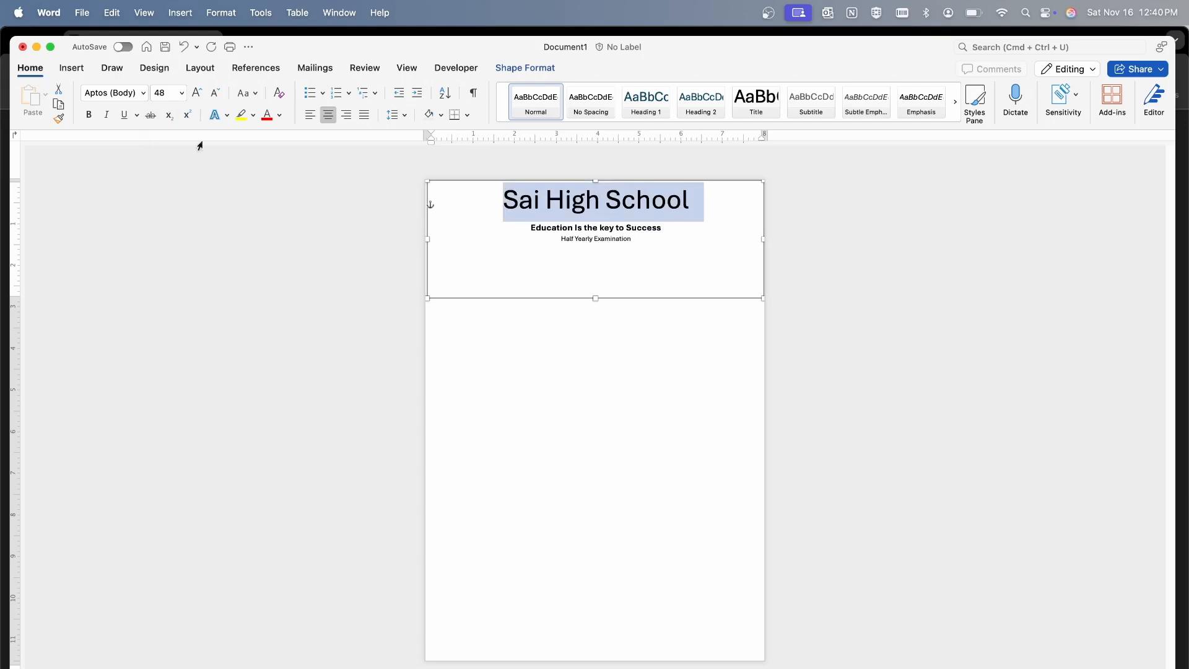
left_click(181, 92)
left_click(192, 388)
Insert an empty line between the motto and "Half Yearly Examination" in the header text box
left_click_drag(558, 232, 624, 233)
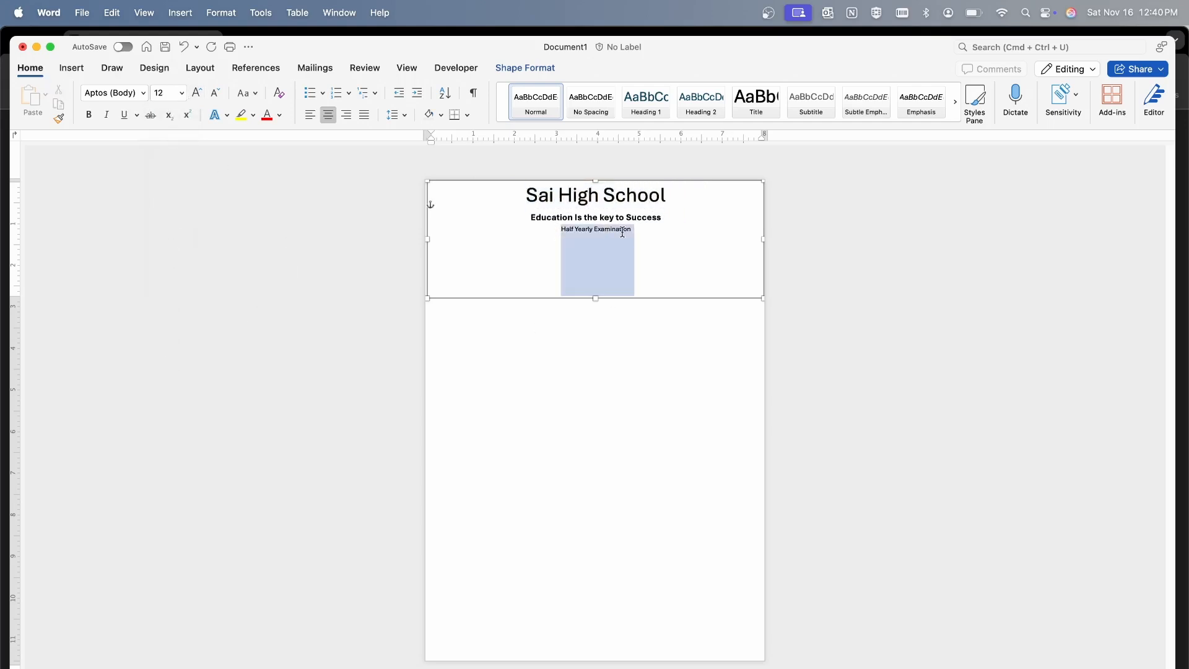
left_click(677, 217)
key("Return")
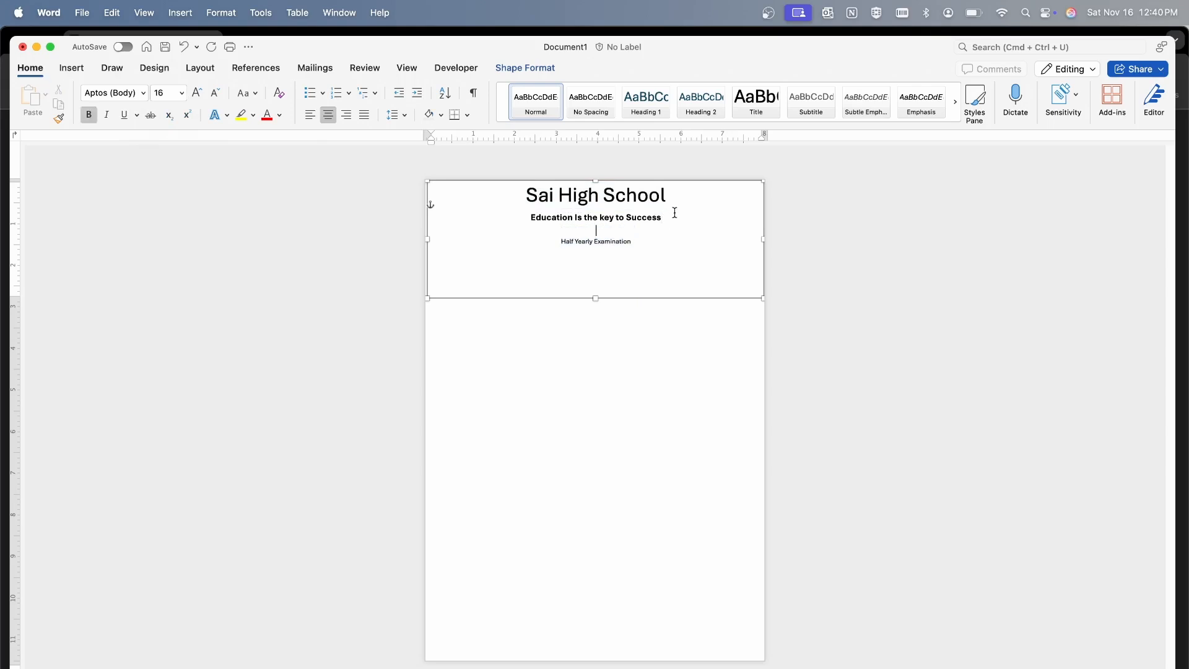
Increase the "Half Yearly Examination" line to 16 pt and make it bold
left_click_drag(644, 240, 566, 237)
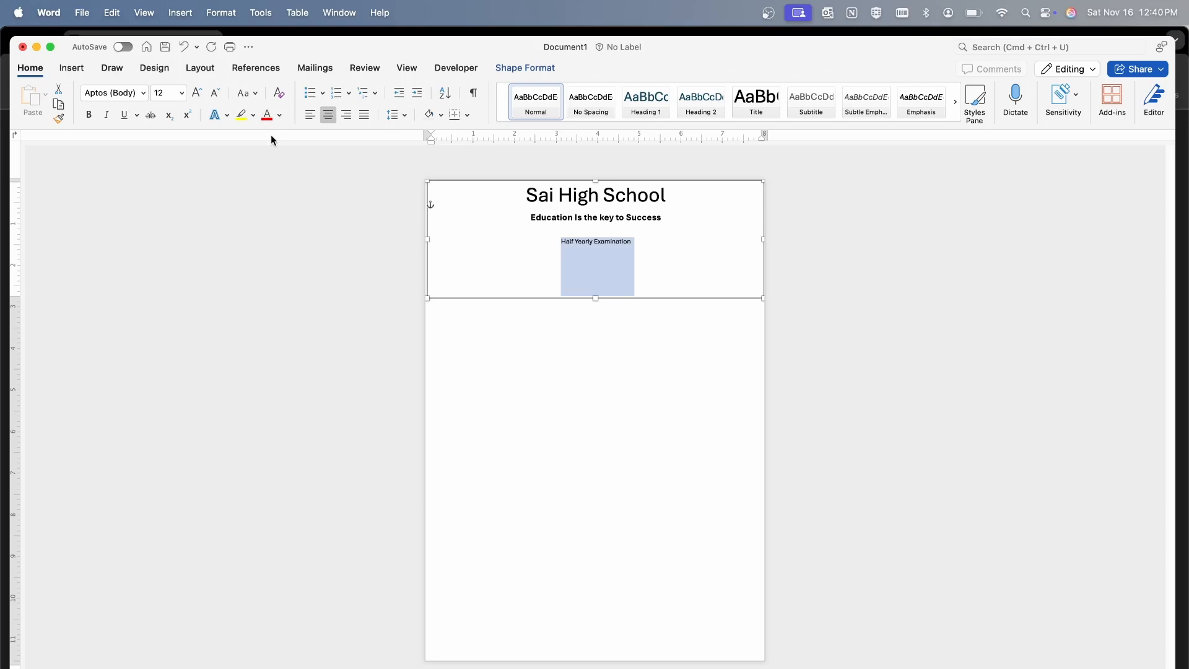
left_click(197, 93)
left_click(197, 93)
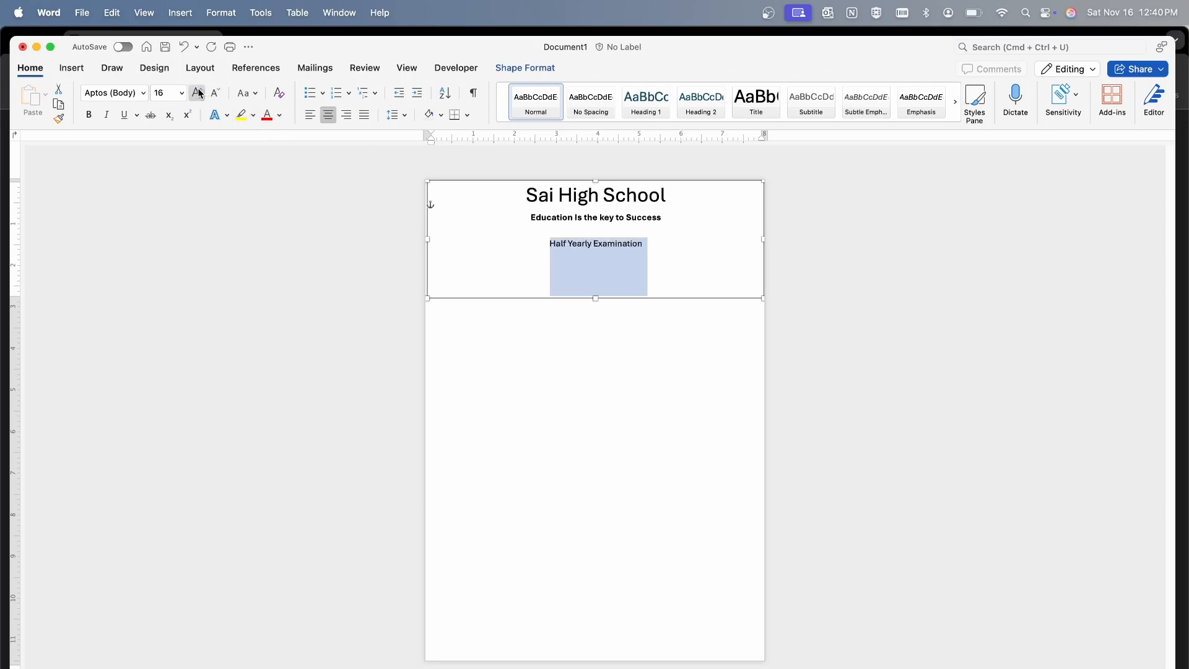
left_click(88, 117)
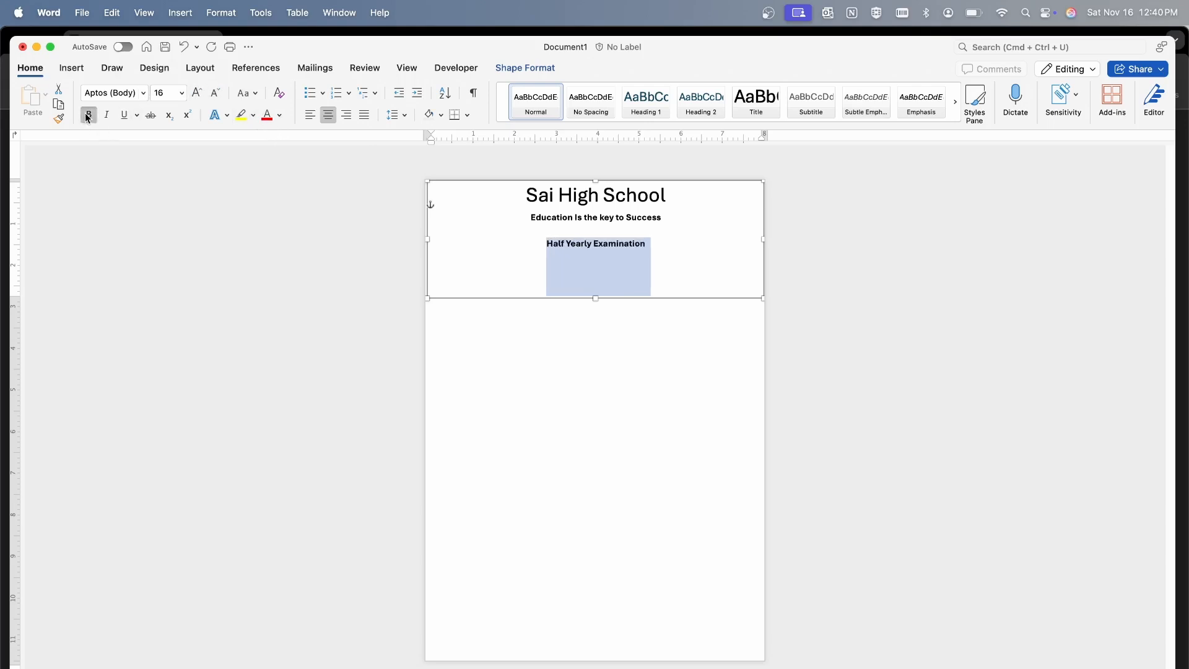
Set the "Half Yearly Examination" line to regular 18 pt text and shorten the header text box to about 2.05 inches high
left_click(88, 116)
left_click(181, 93)
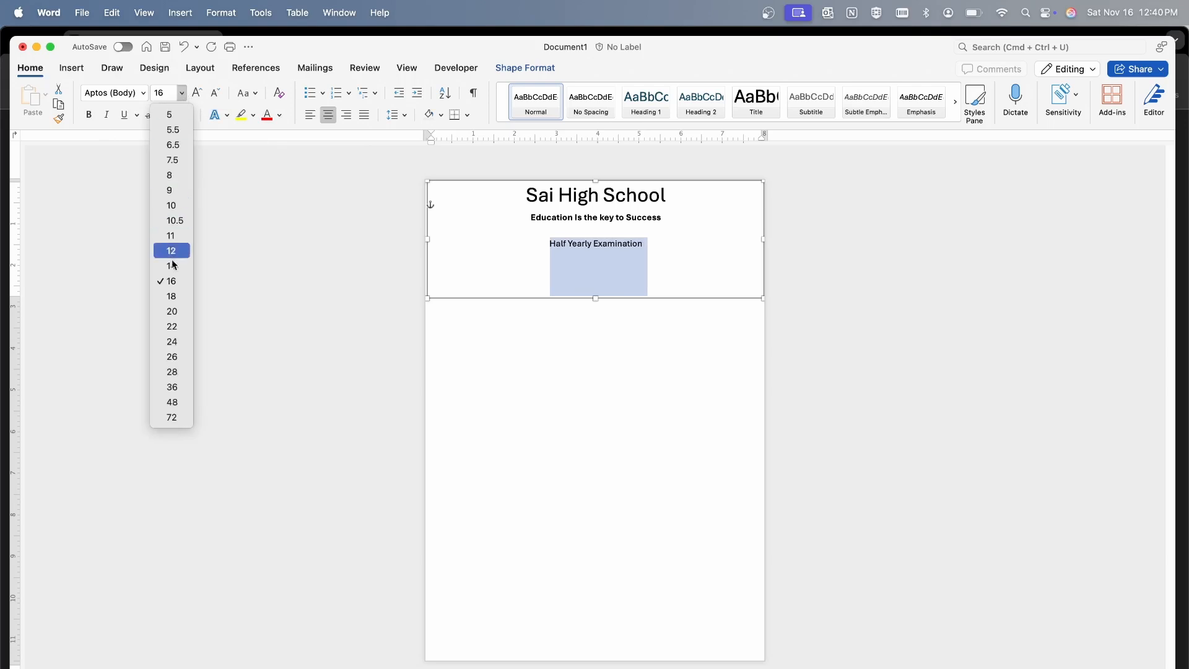
left_click(171, 297)
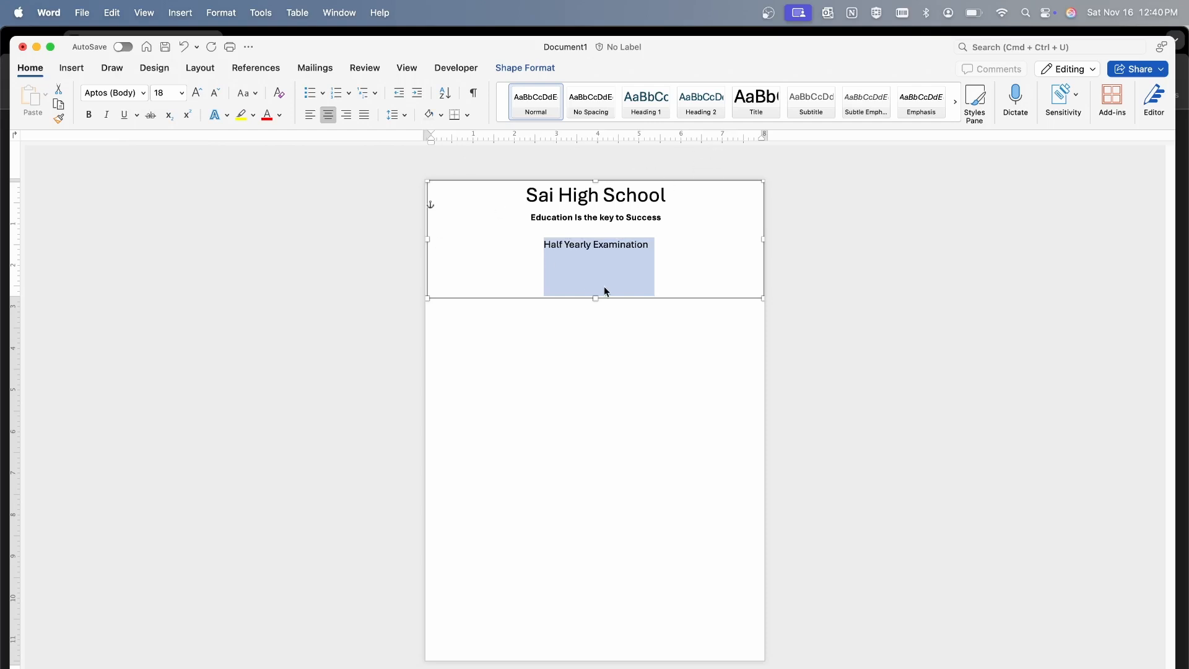
left_click(609, 257)
left_click_drag(596, 299, 593, 267)
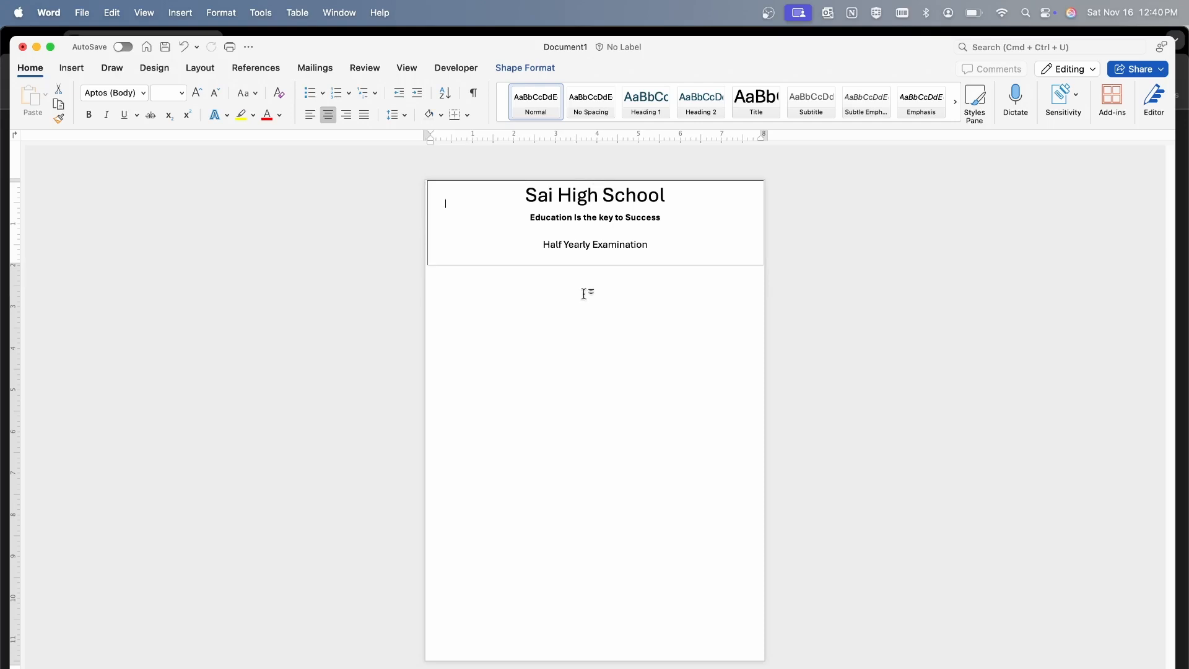
Add the line "Subject - English" in the empty line between the motto and "Half Yearly Examination"
left_click(553, 233)
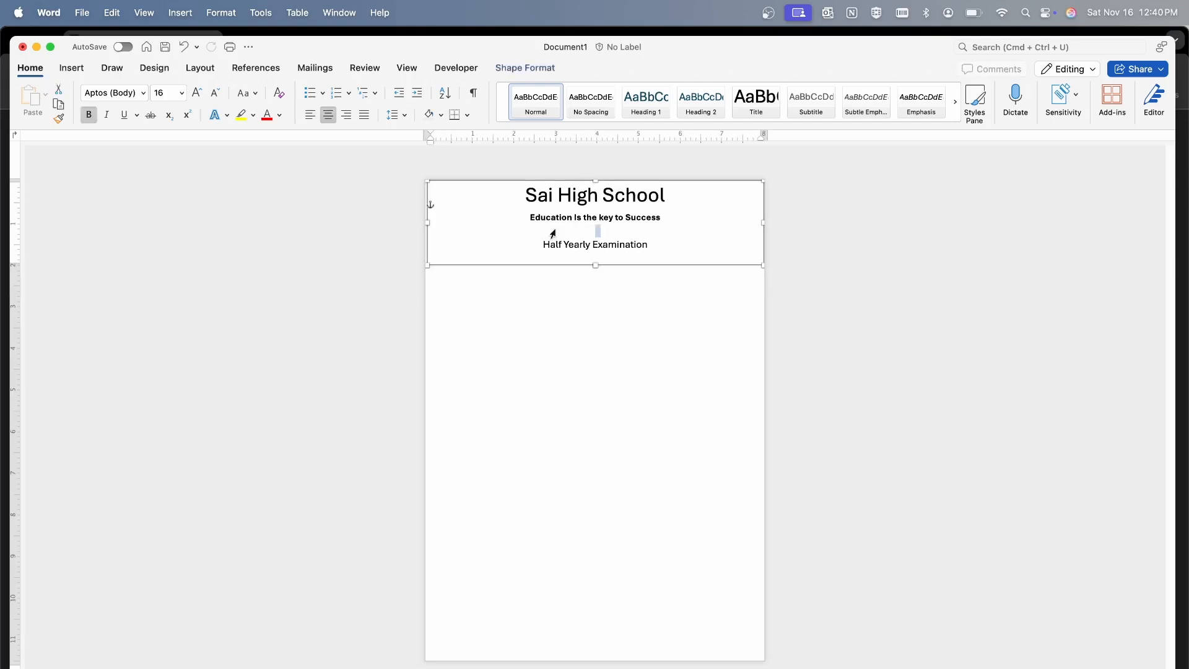
left_click(609, 229)
type("Subject - English")
Set the "Subject - English" line to 22 pt and remove its bold formatting
left_click_drag(555, 232, 631, 230)
left_click(630, 230)
left_click_drag(554, 232, 609, 232)
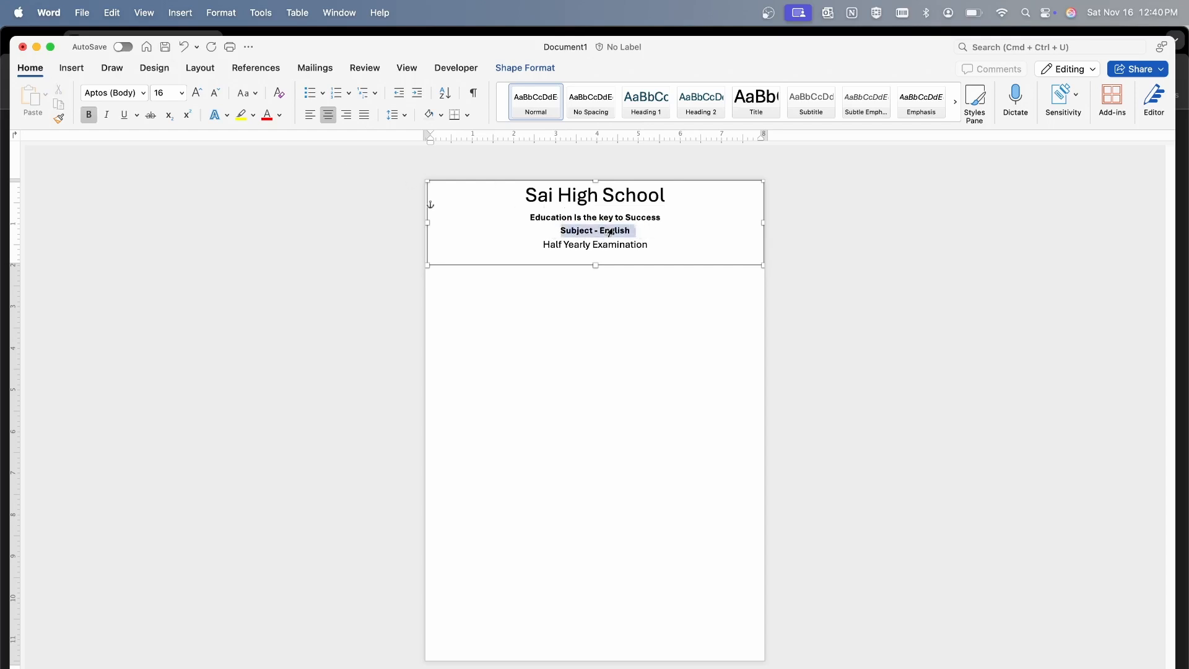
left_click(143, 93)
left_click(42, 216)
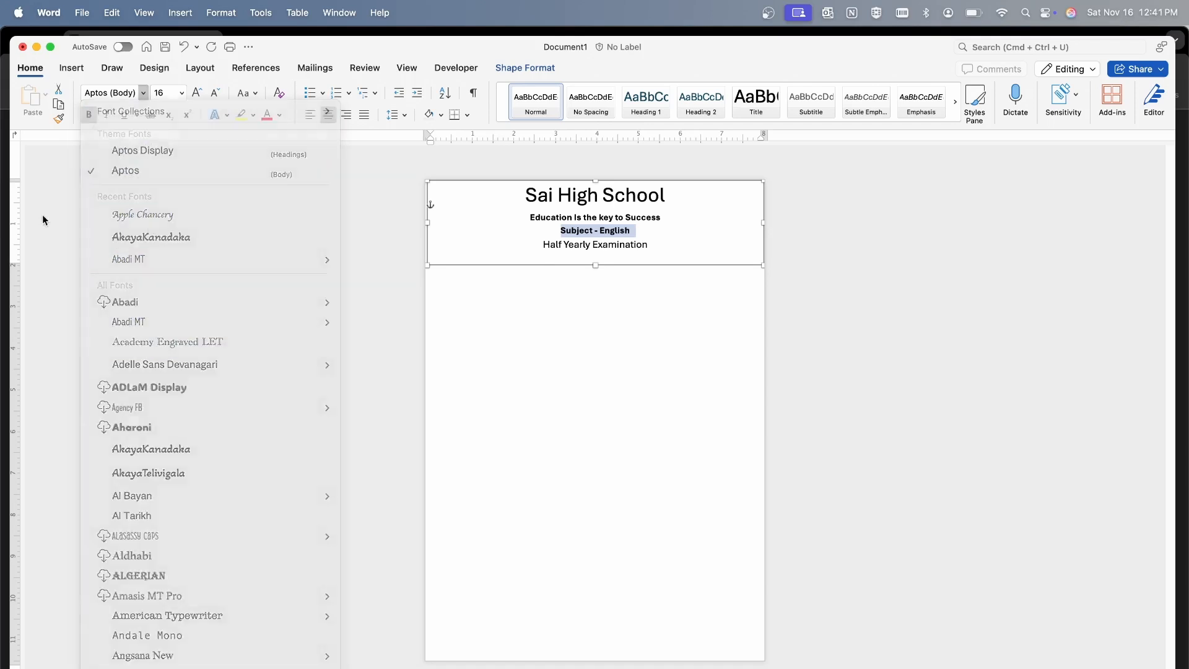
left_click(182, 94)
left_click(171, 324)
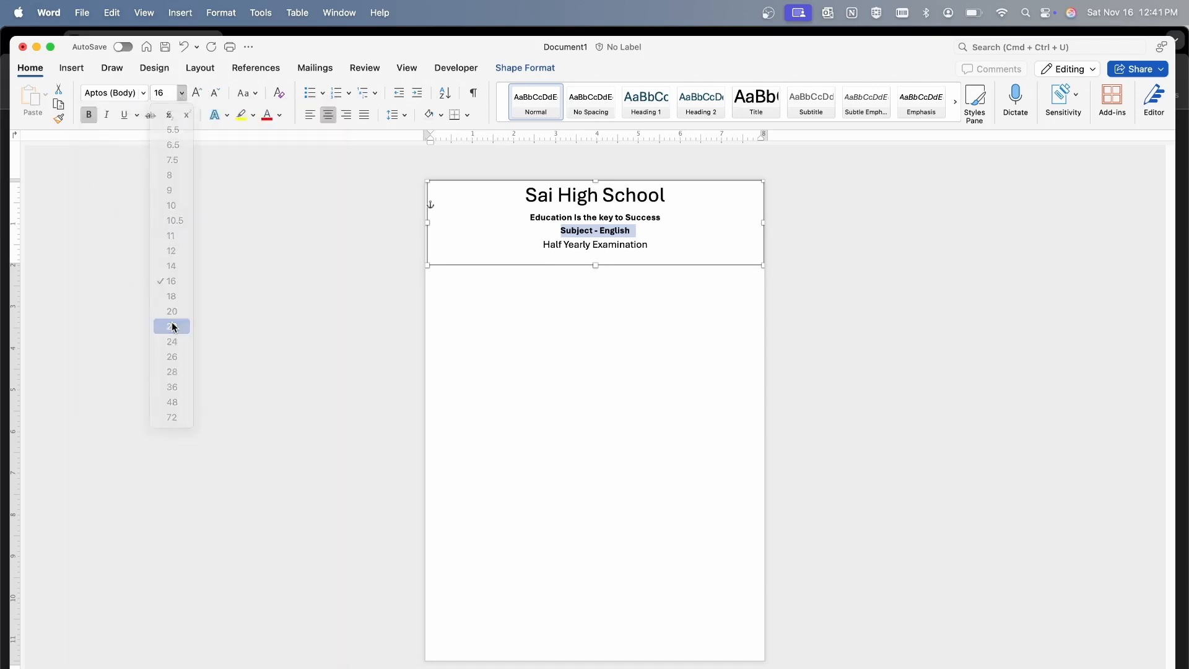
left_click(90, 115)
left_click(572, 295)
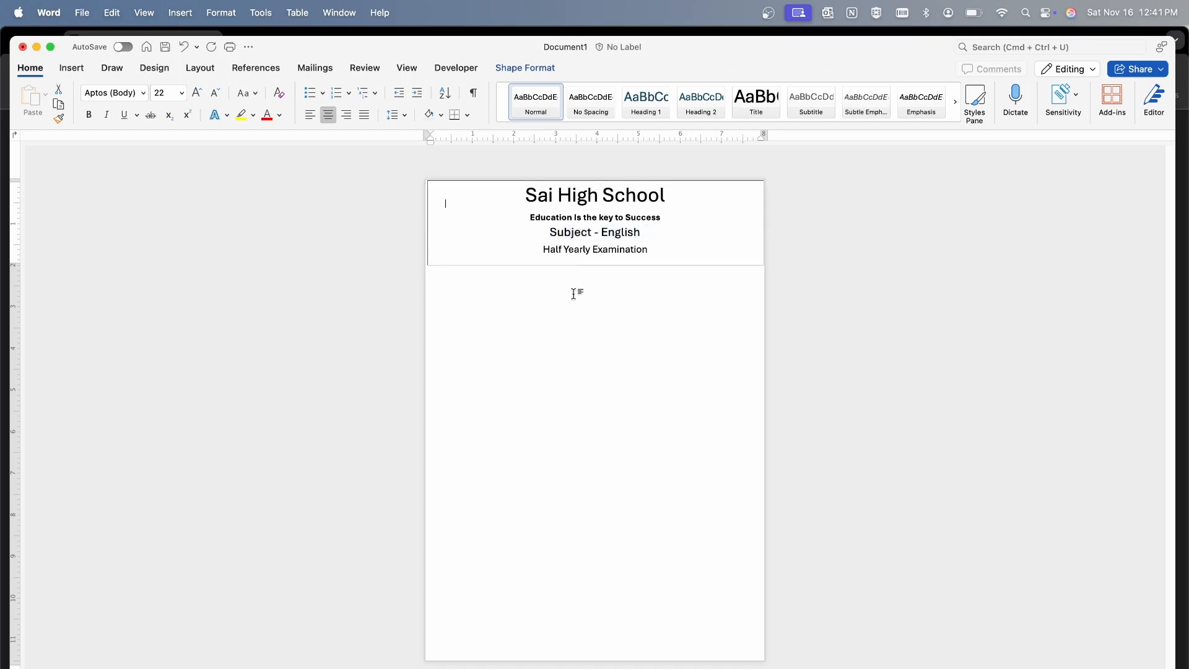
Append the academic year "(2024-2025)" to the "Half Yearly Examination" line
double_click(556, 249)
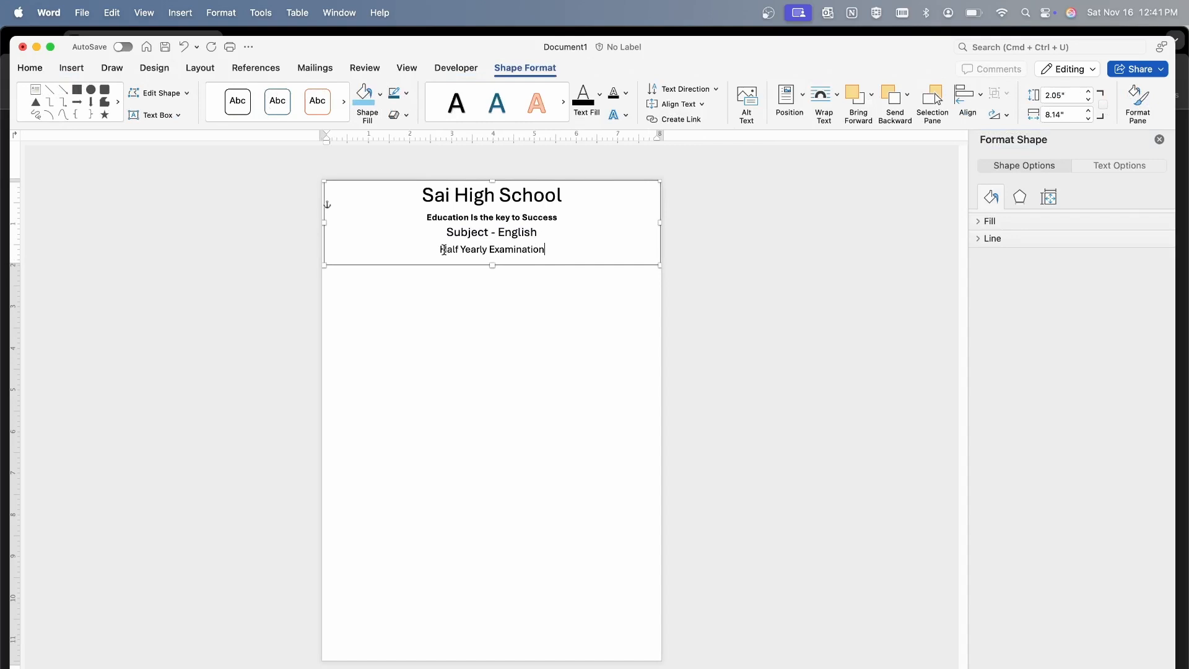
left_click_drag(443, 249, 548, 250)
left_click(551, 252)
type("(2024-2902")
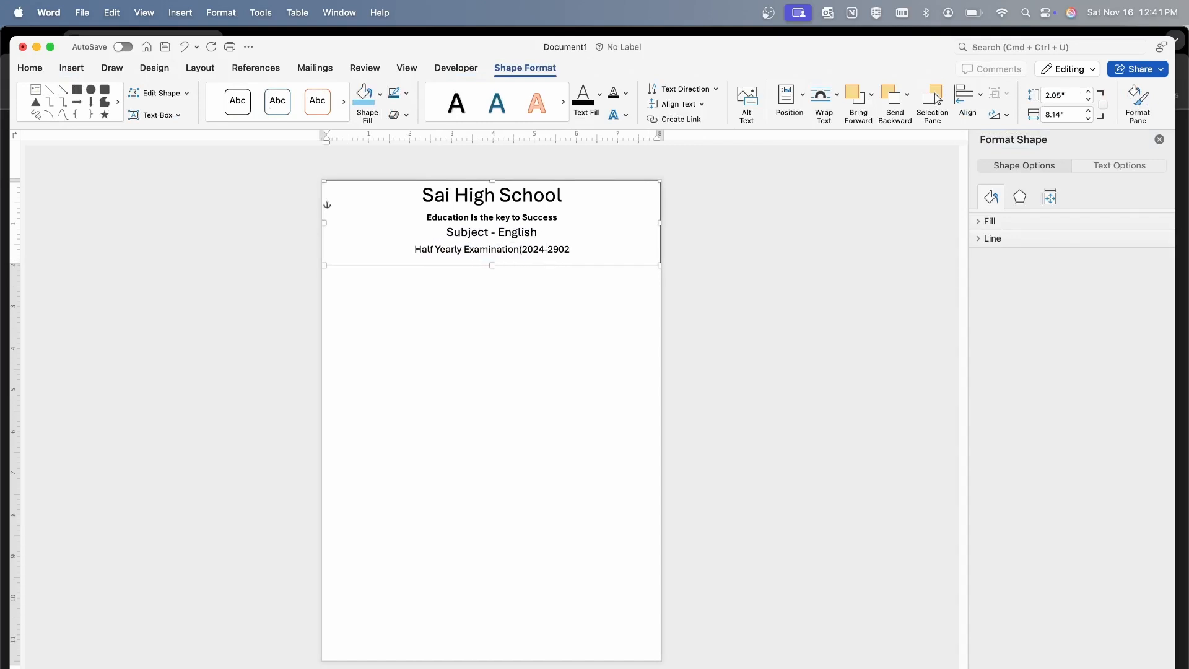
key("BackSpace")
key("BackSpace")
key("BackSpace")
type("025)")
left_click(525, 326)
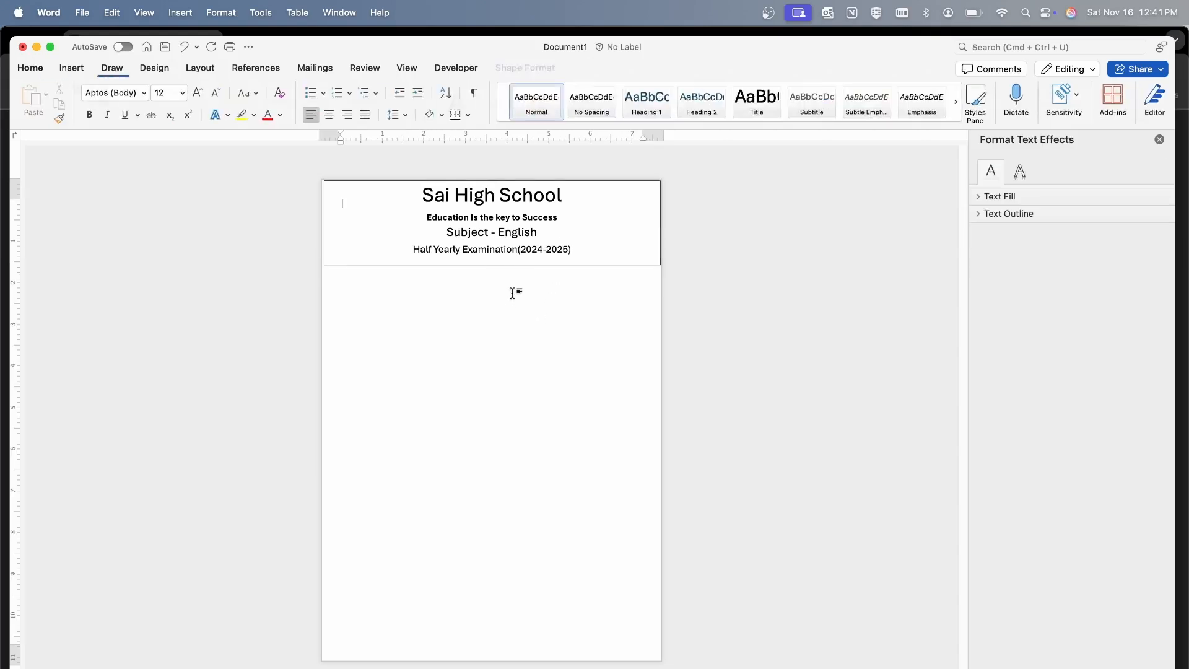
Correct the flagged spacing error by inserting a space between "Examination" and "(2024-2025)"
double_click(493, 250)
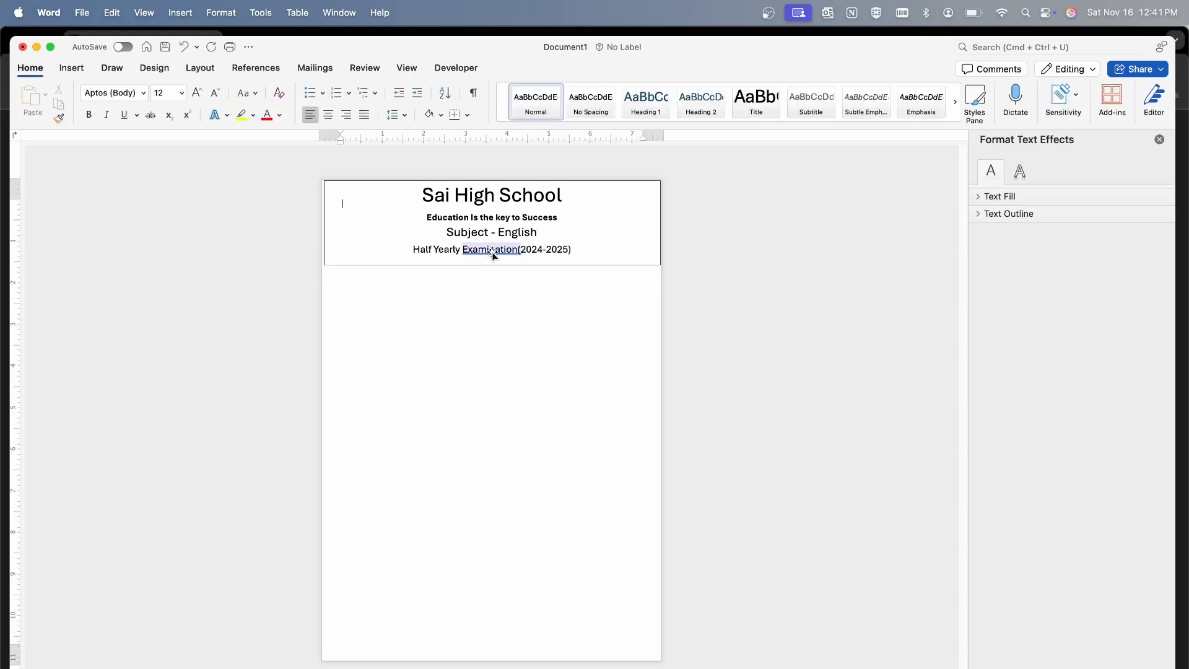
right_click(488, 251)
left_click(415, 326)
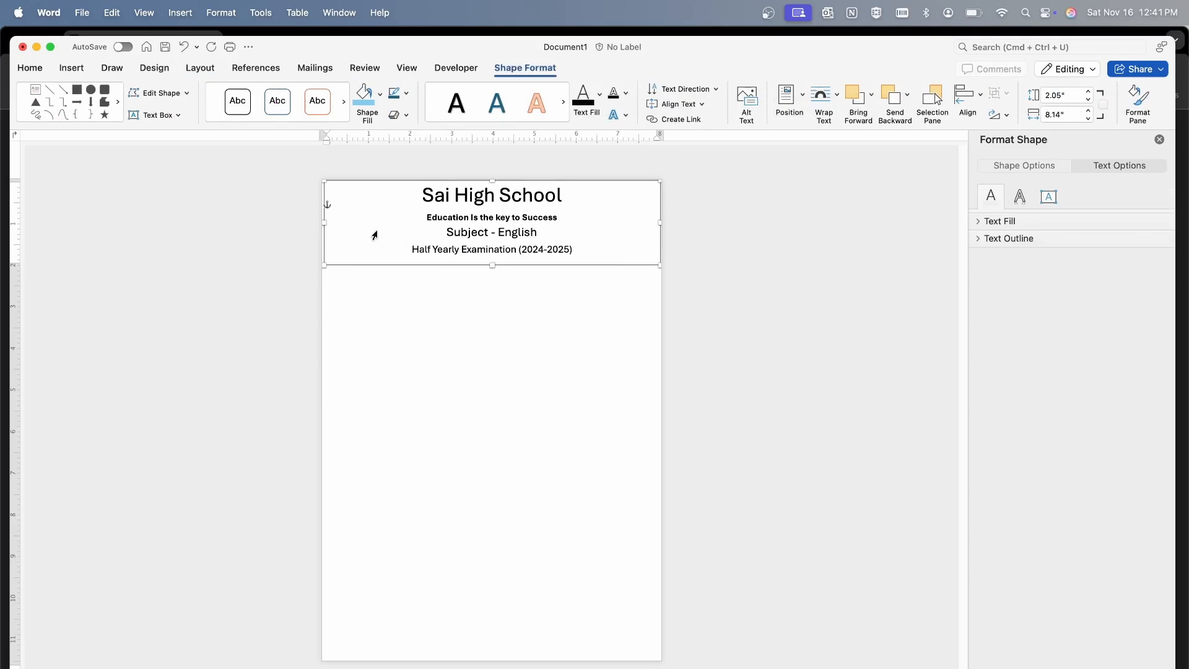
Remove the outline from the header text box
left_click(419, 317)
left_click(474, 249)
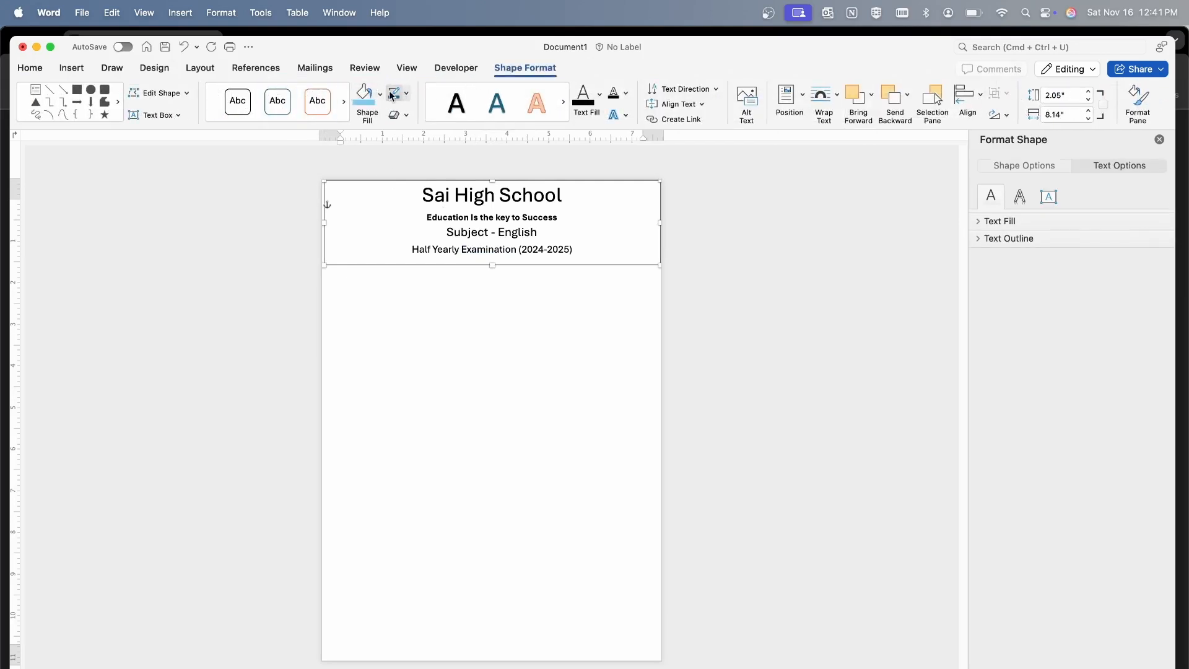
left_click(409, 96)
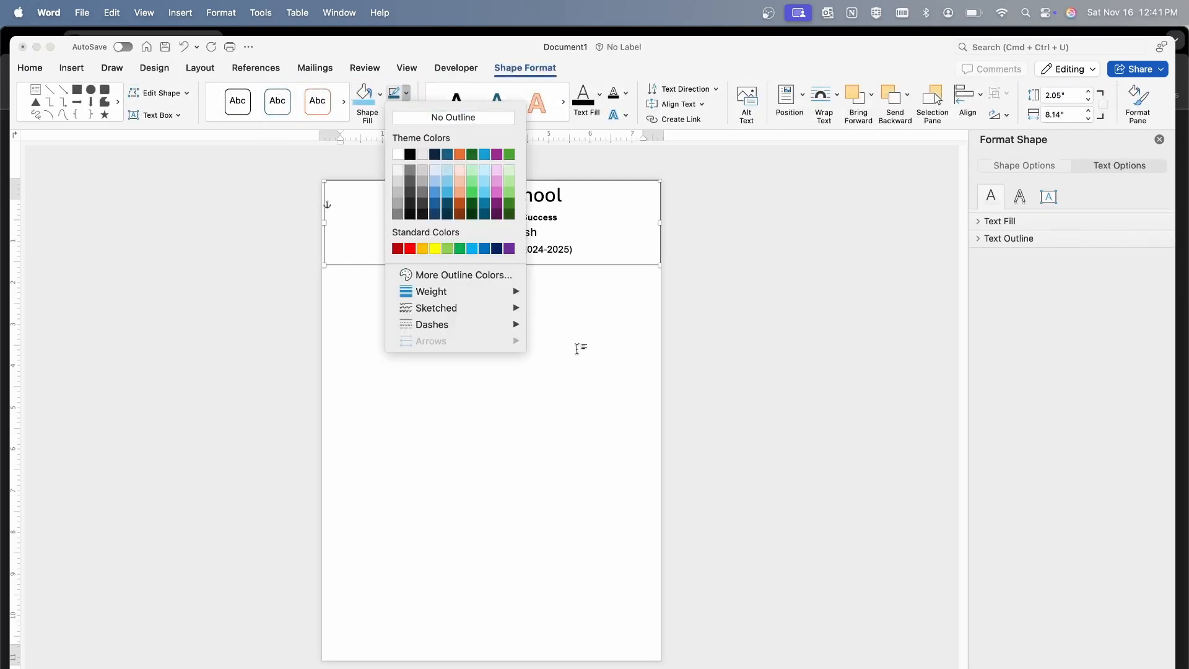
left_click(572, 342)
left_click(407, 94)
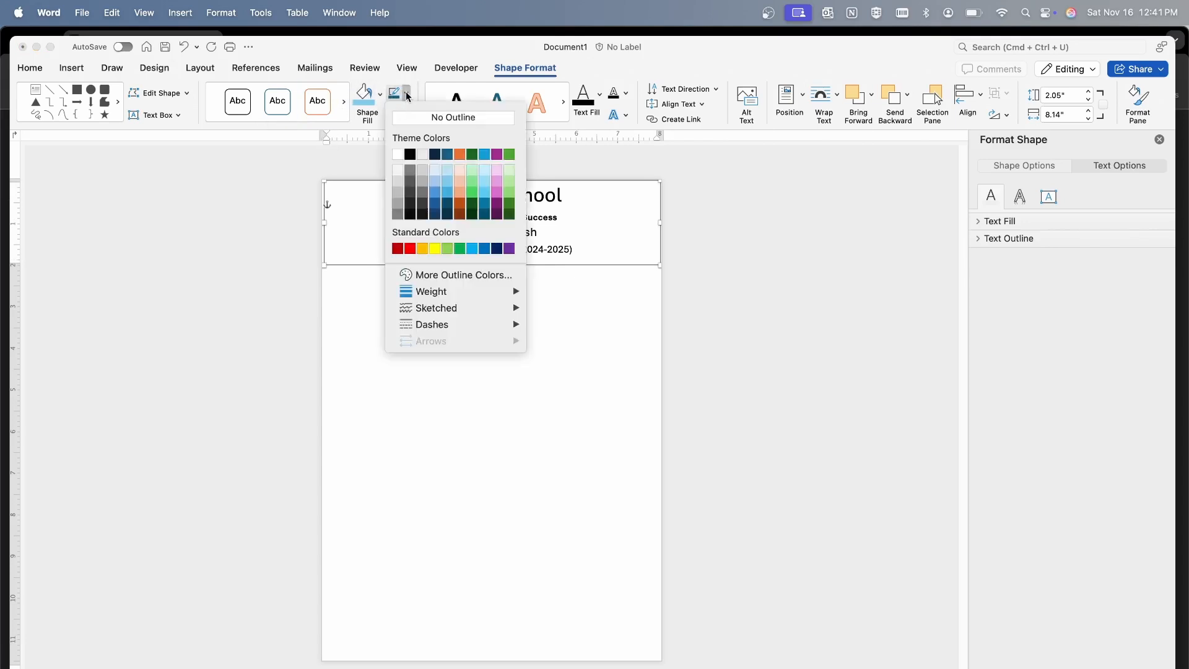
left_click(453, 118)
left_click(548, 333)
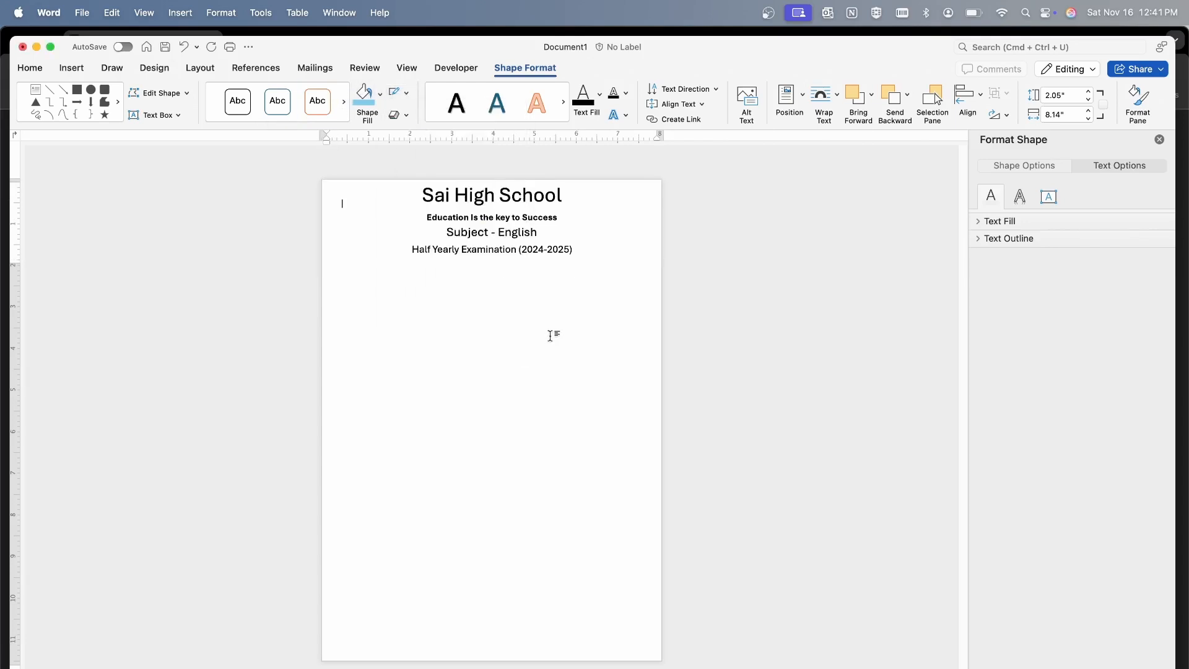
Insert the blue education logo picture, the second College.jpg among the files tagged Gray
left_click(73, 68)
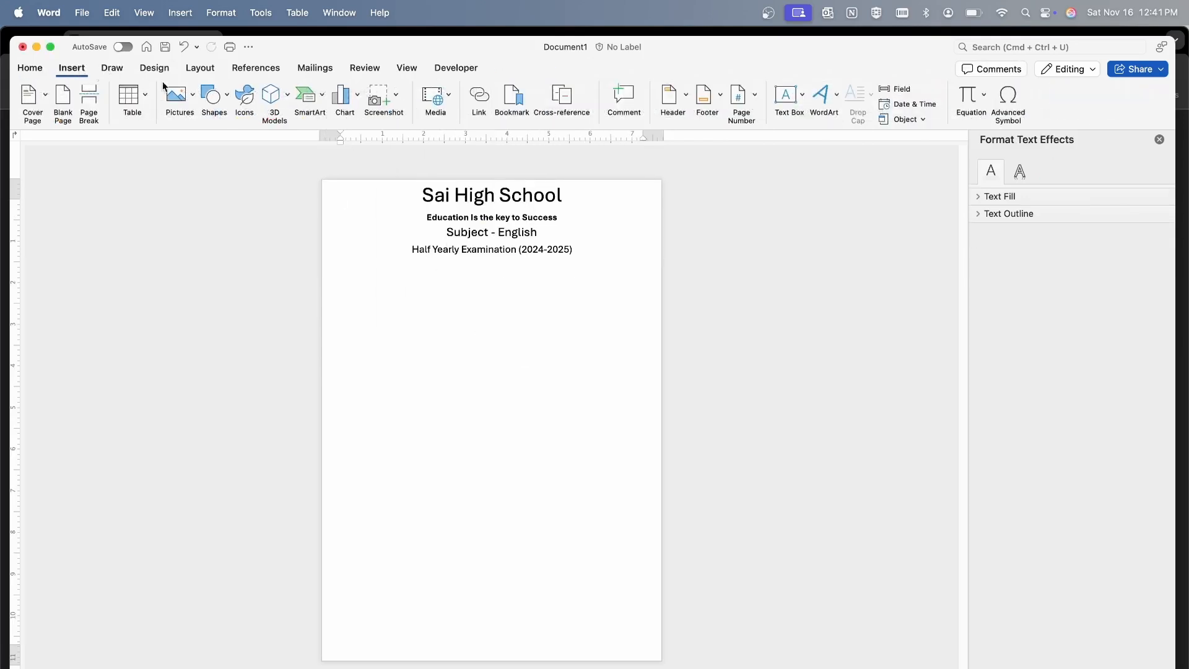
left_click(191, 93)
left_click(225, 135)
scroll(369, 391, "down", 3)
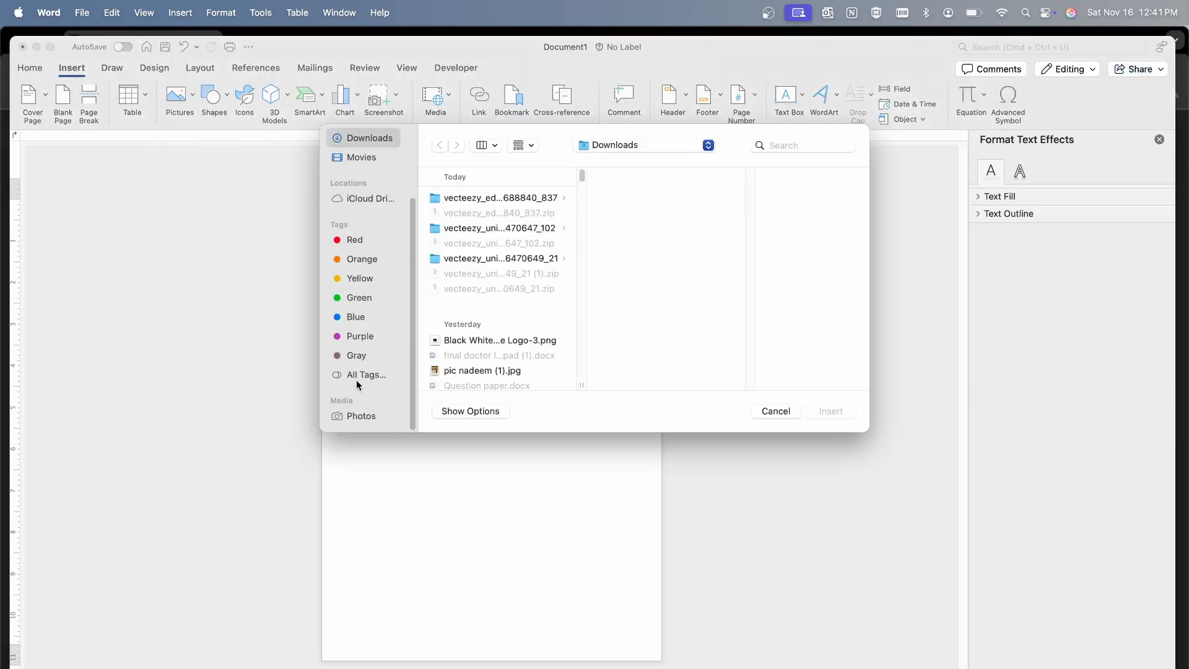
left_click(362, 357)
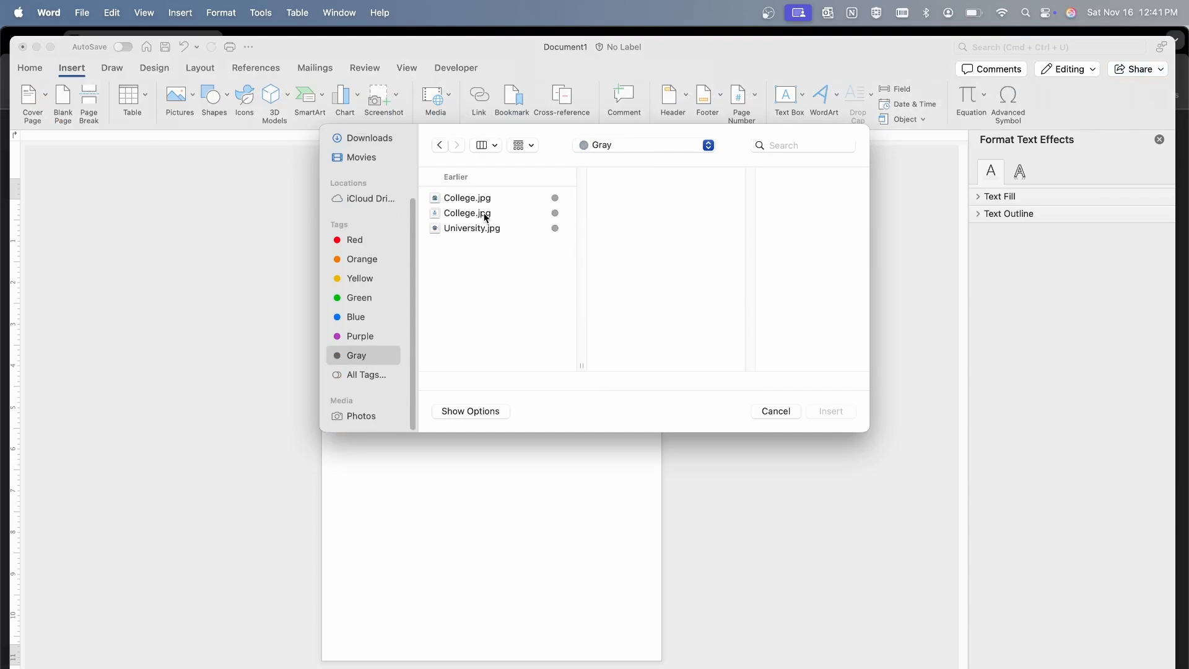
left_click(486, 214)
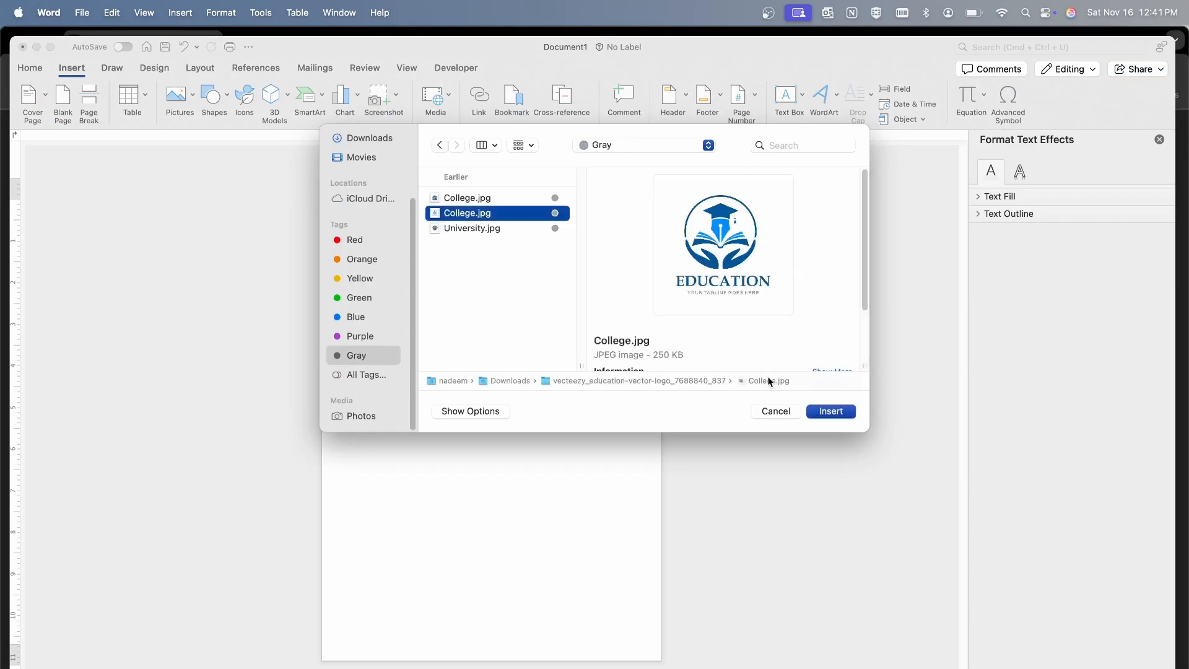
left_click(833, 411)
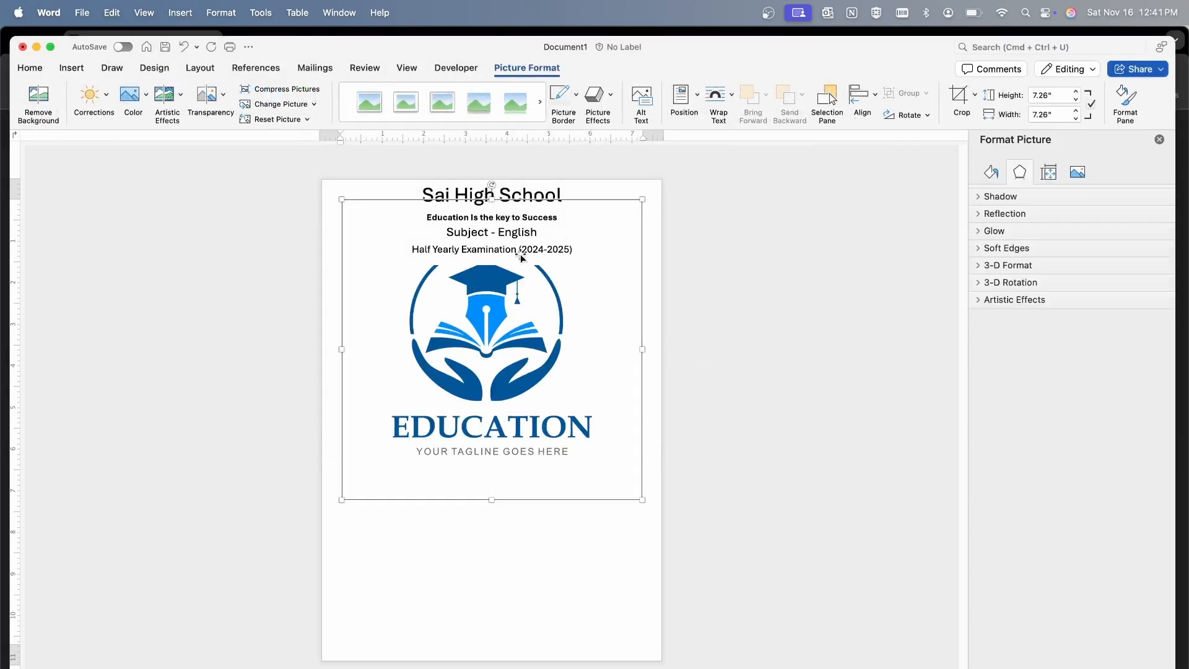
Place the logo in front of the text and shrink it to fit beside the header lines, left of the school title
left_click(718, 98)
left_click(756, 228)
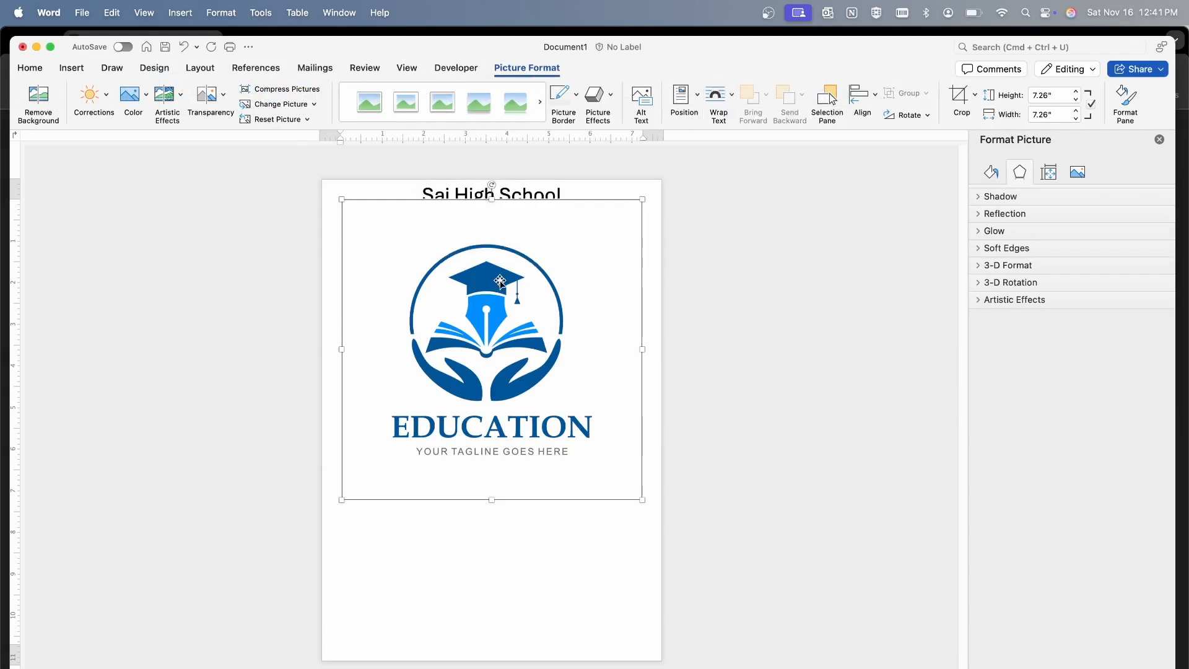
left_click_drag(648, 204, 447, 396)
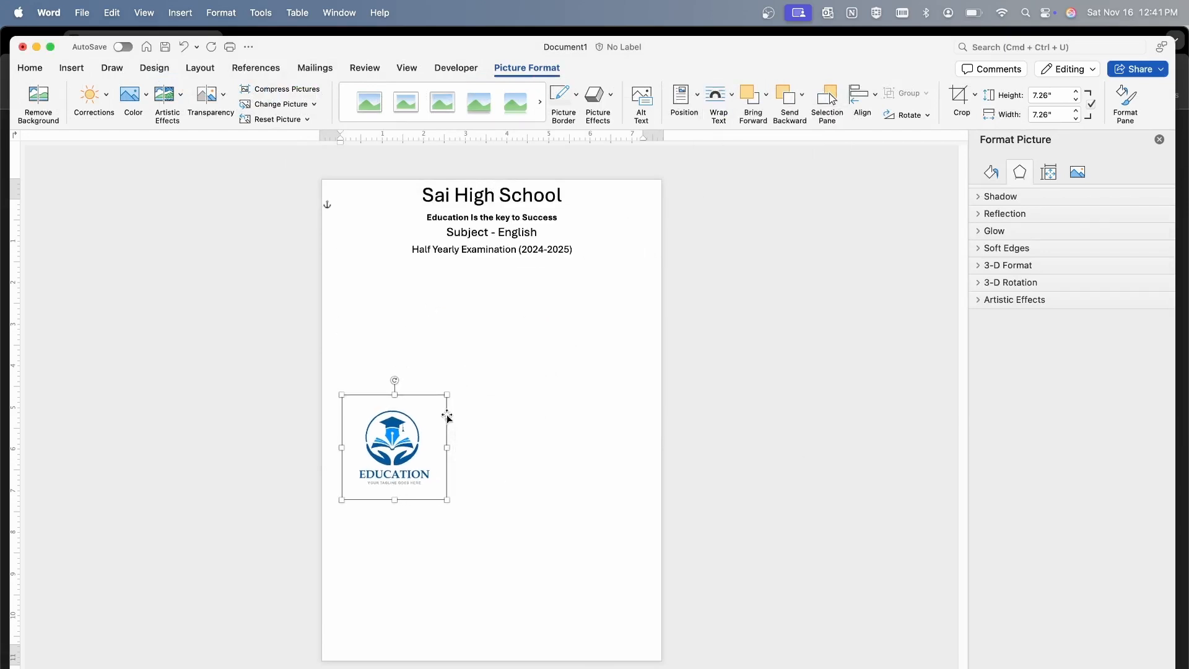
left_click_drag(376, 436, 426, 382)
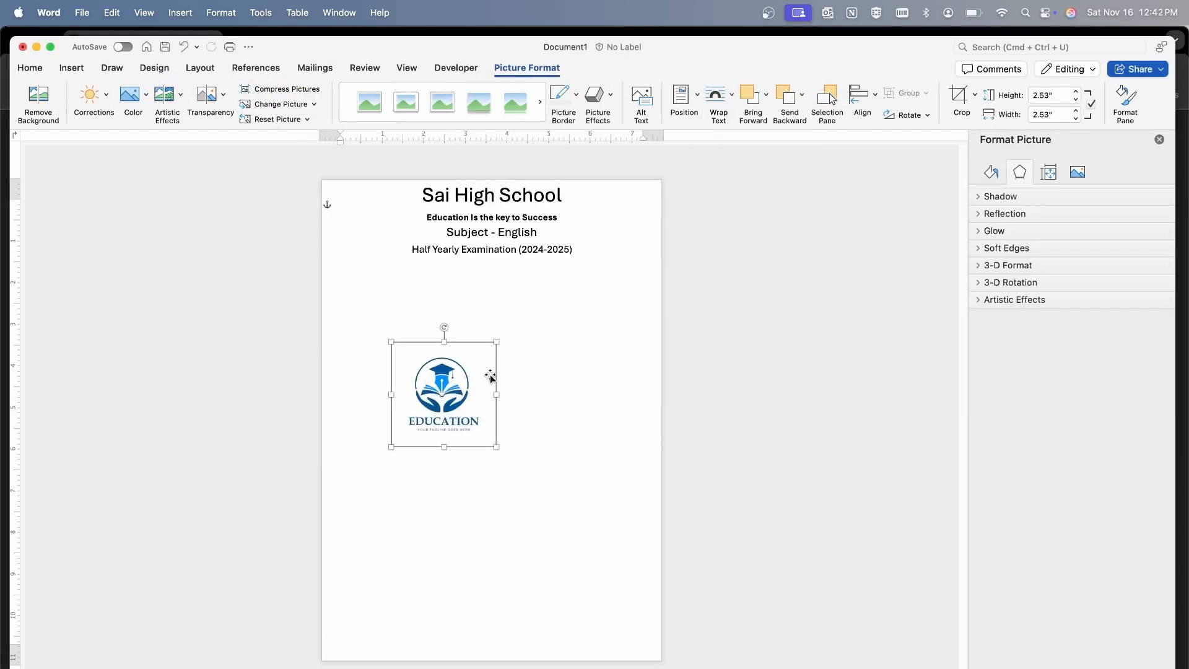
left_click_drag(495, 340, 382, 221)
left_click(518, 328)
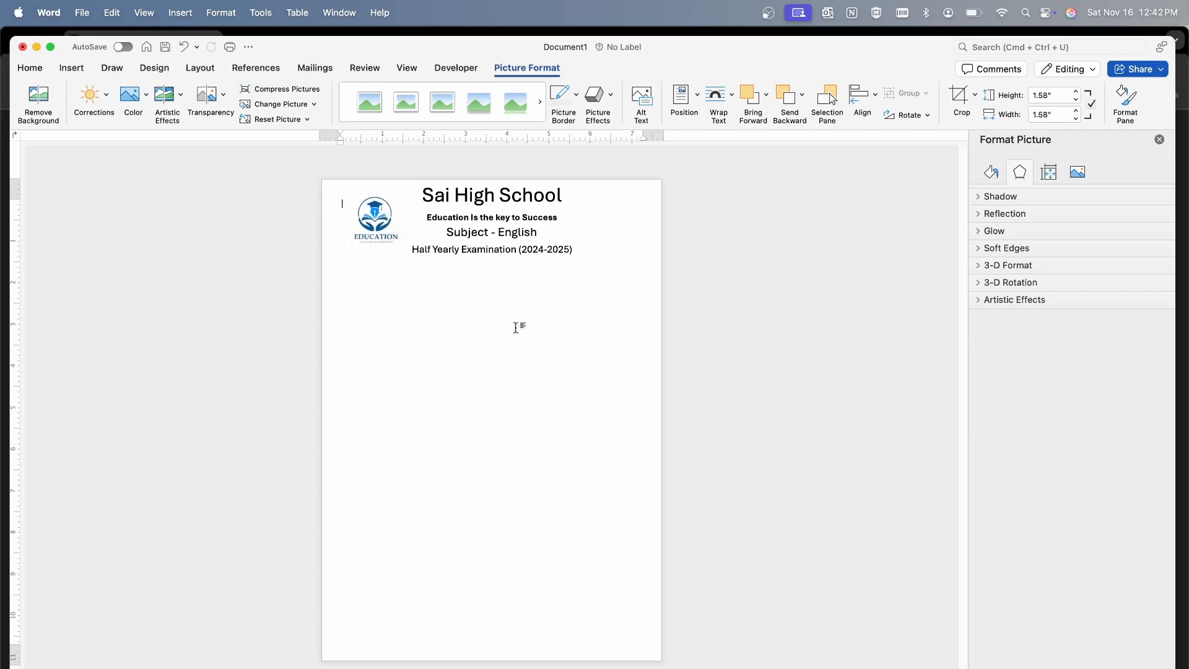
left_click(477, 227)
triple_click(462, 219)
left_click(483, 218)
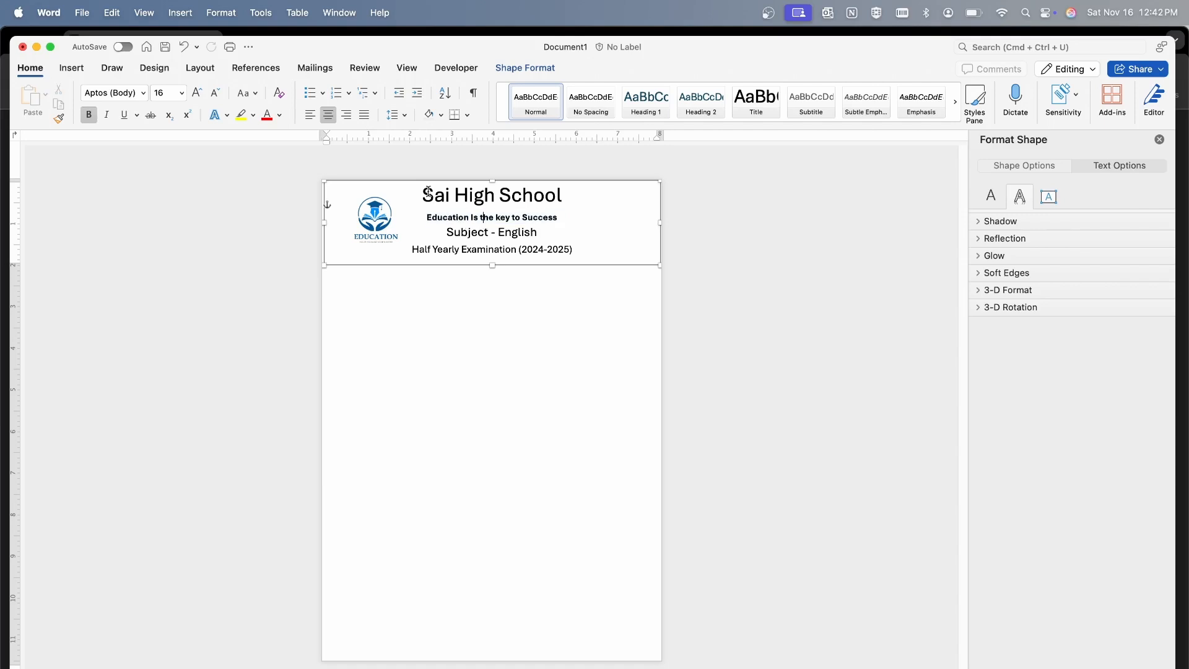
left_click_drag(425, 191, 555, 244)
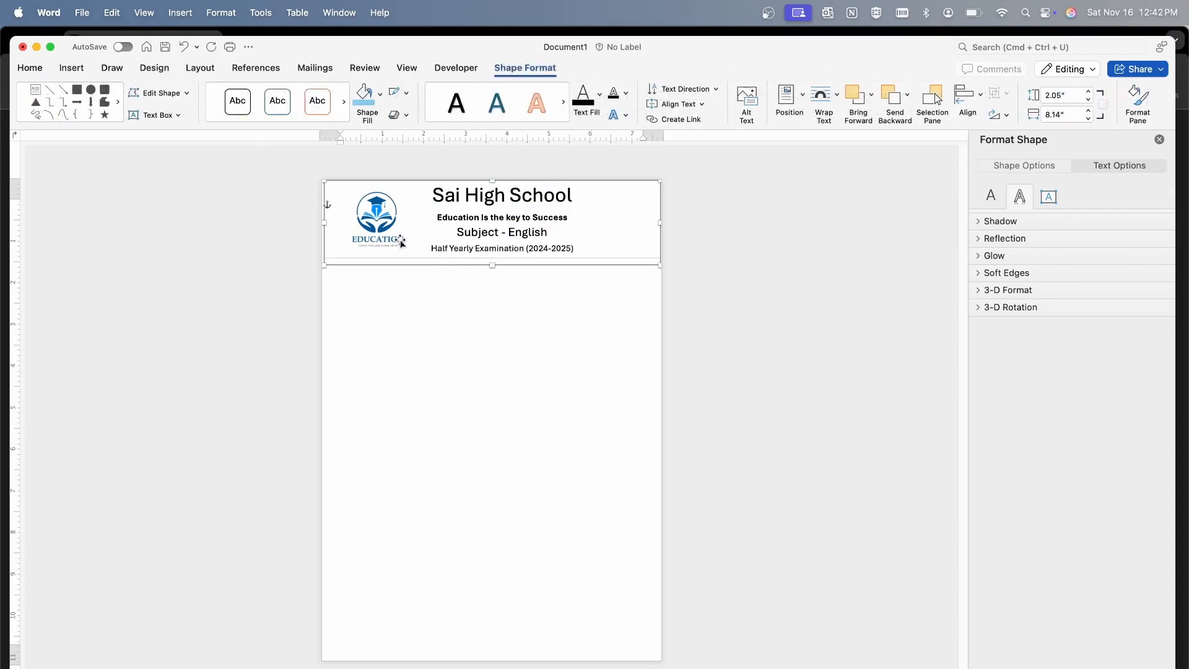
Increase the weight of the horizontal line below the header to 2¼ pt
left_click(381, 257)
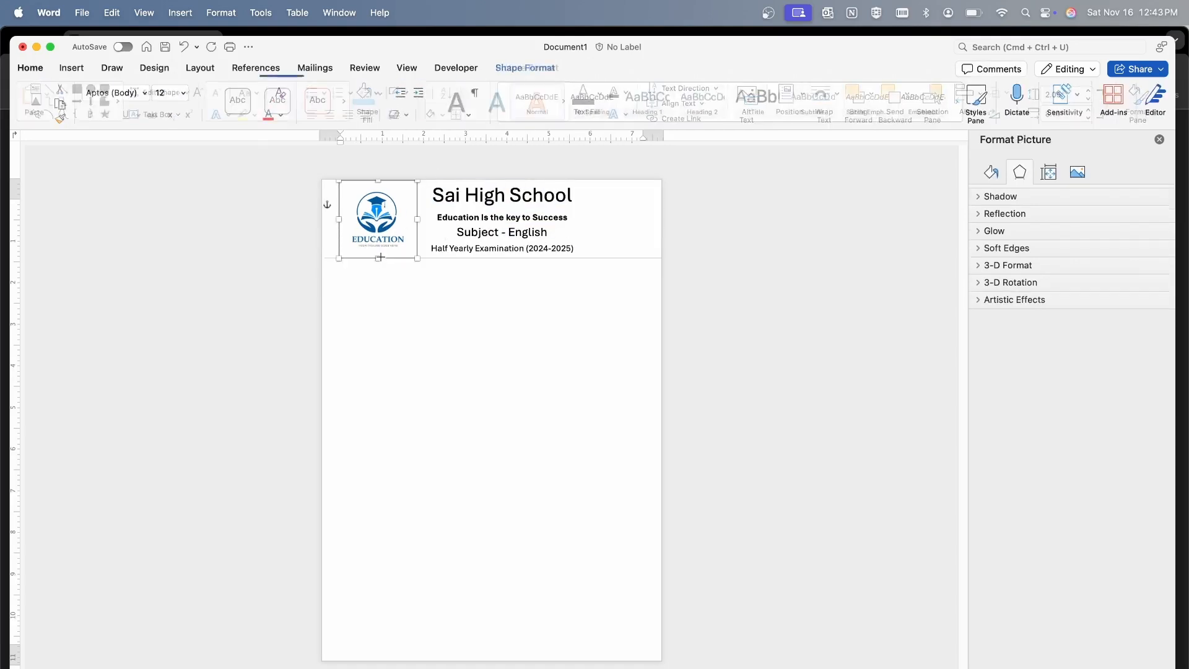
left_click(452, 260)
left_click(452, 259)
left_click(406, 92)
mouse_move(455, 291)
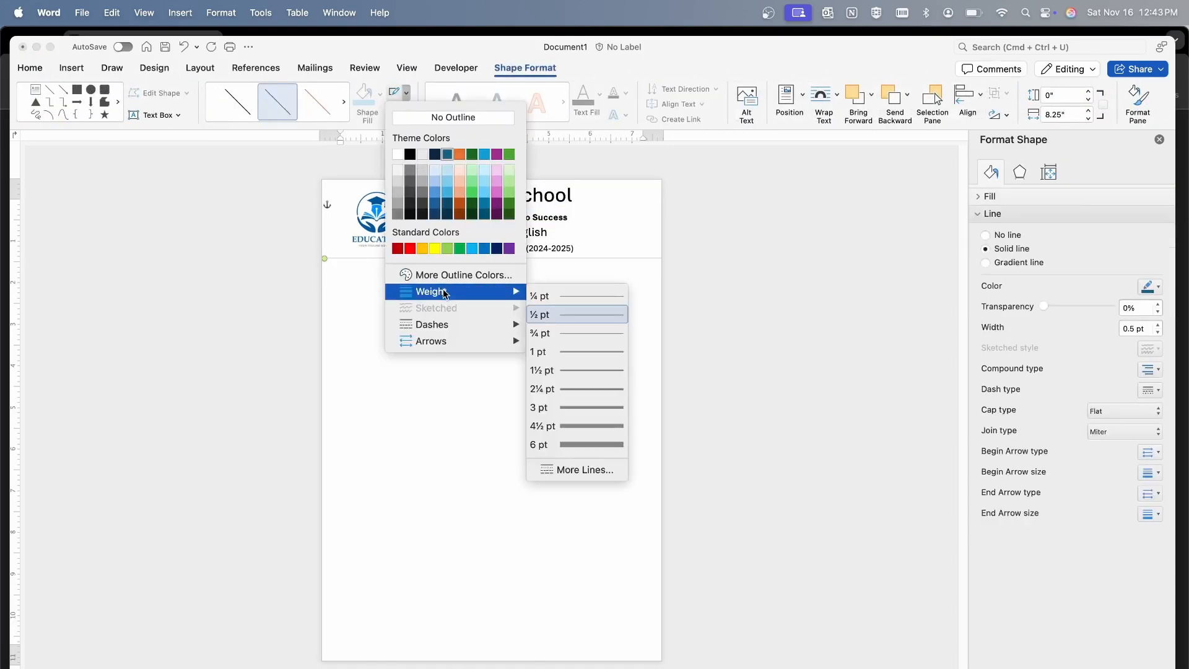
left_click(558, 387)
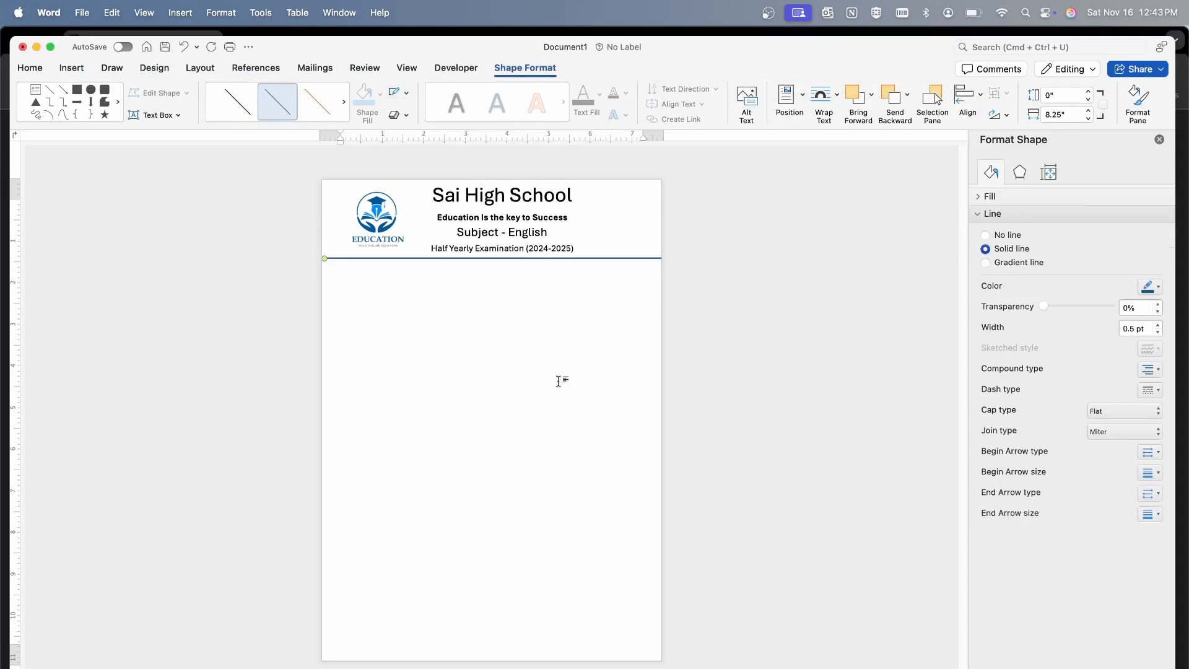
left_click(511, 342)
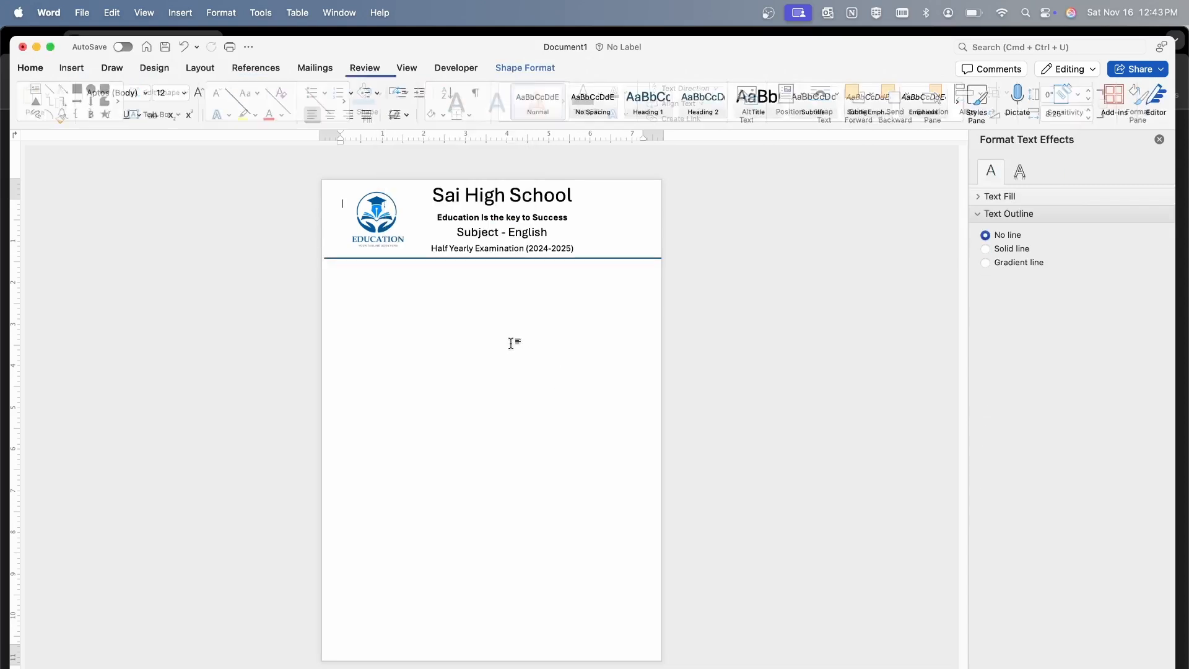
Apply the black line style to the header's divider line and set its weight to 2¼ pt
left_click(396, 258)
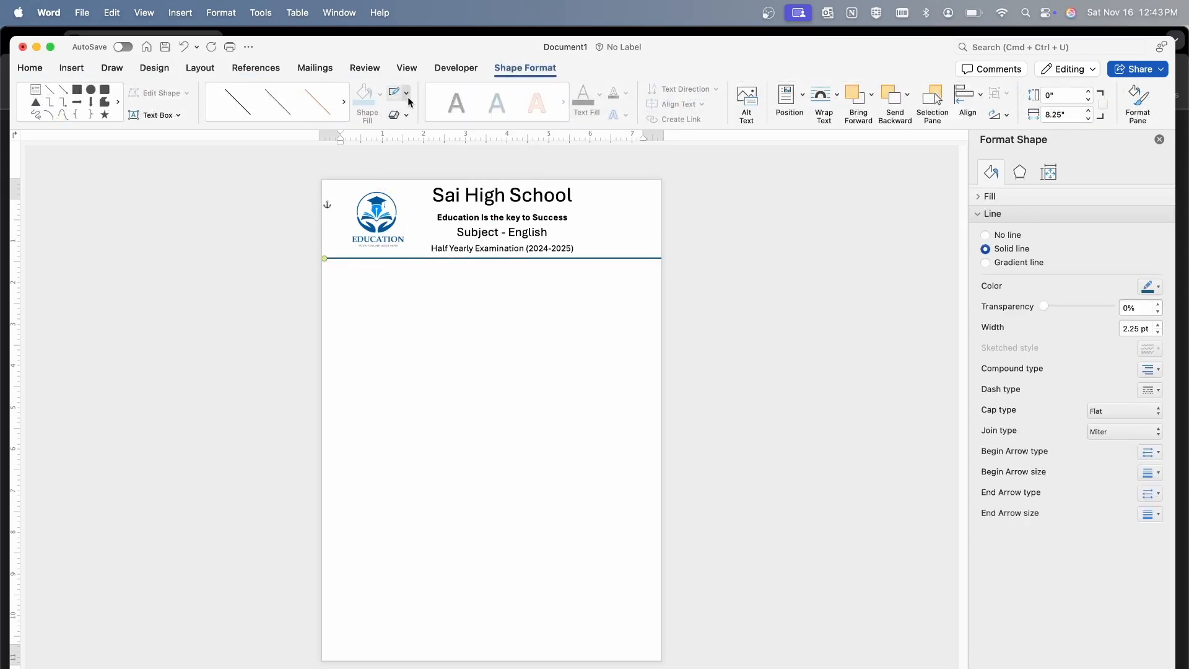
left_click(237, 101)
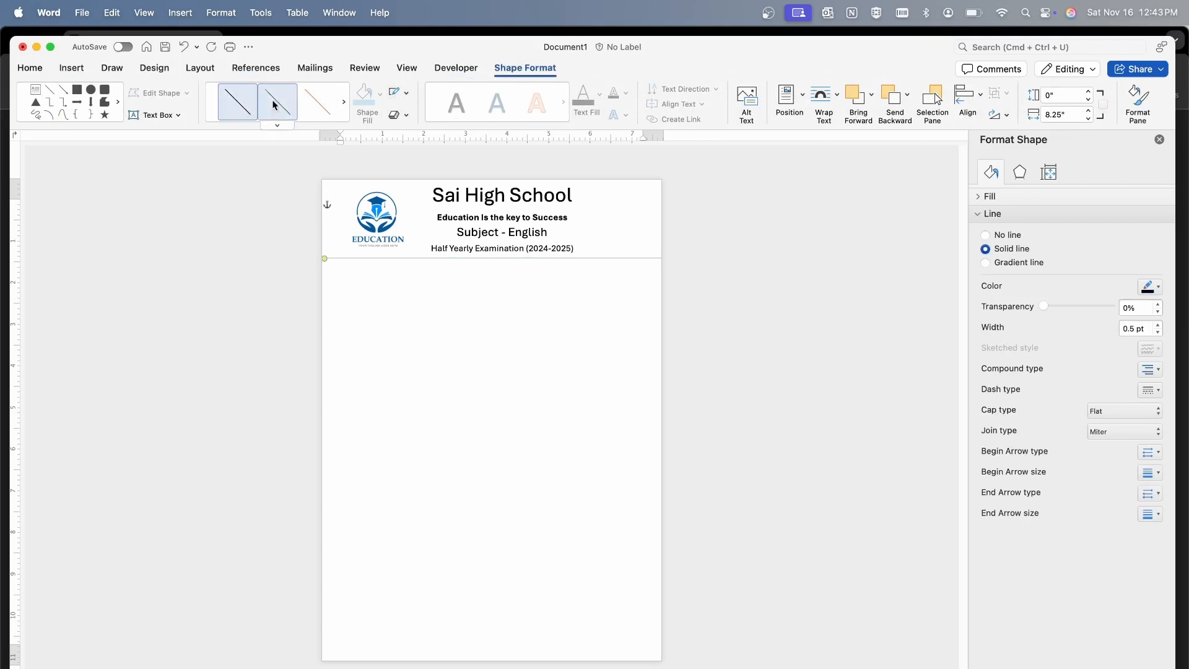
left_click(405, 93)
mouse_move(445, 292)
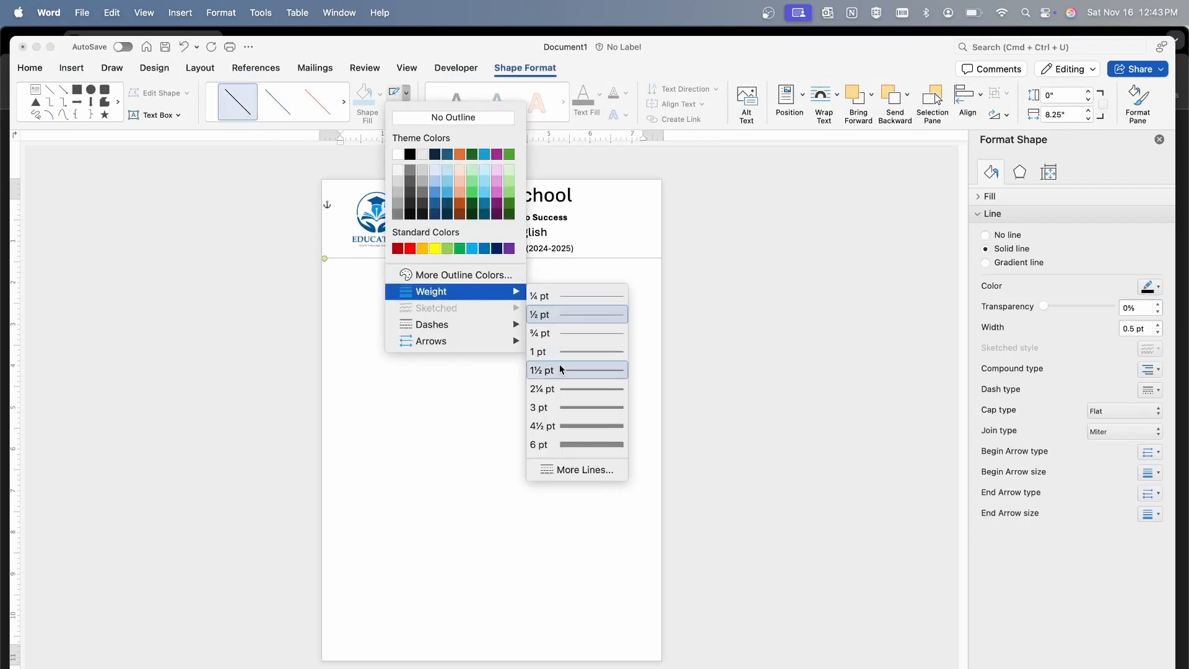
left_click(560, 389)
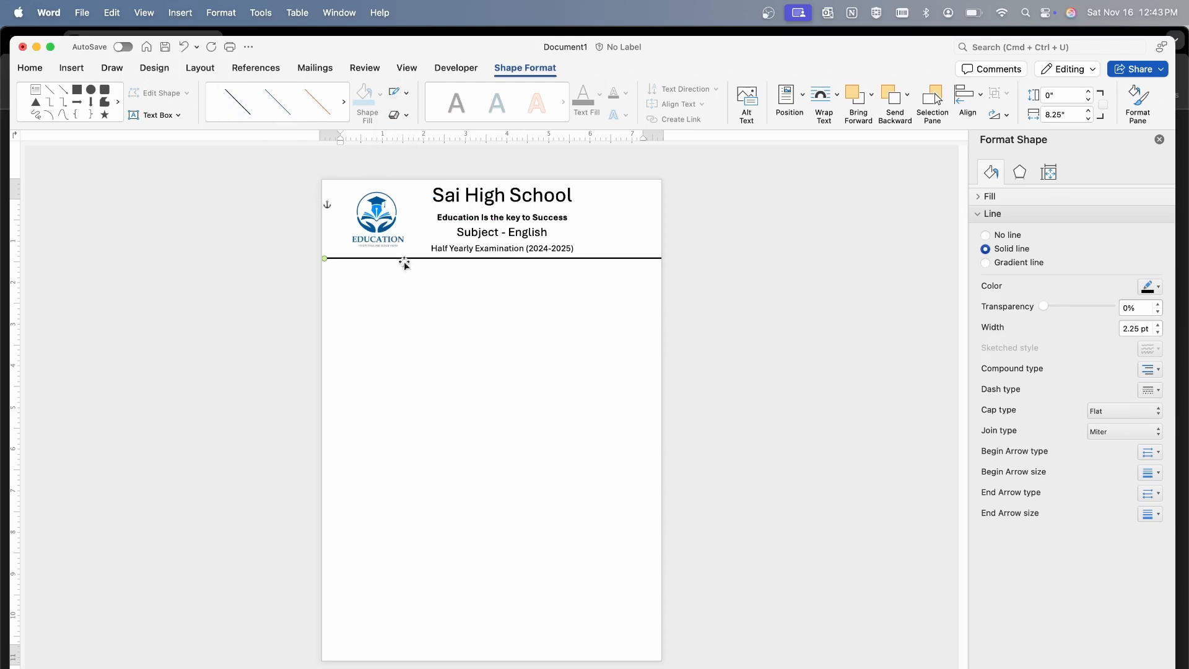
Reduce the weight of the divider line below the header to 1½ pt
left_click(445, 283)
left_click(418, 257)
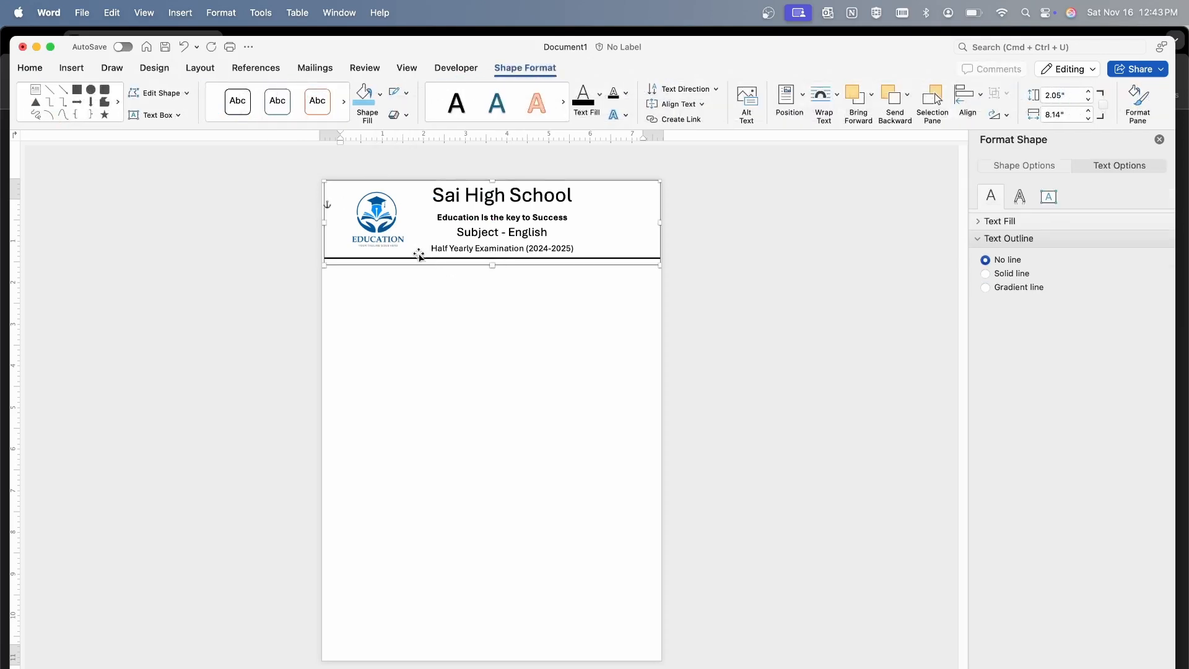
left_click(433, 263)
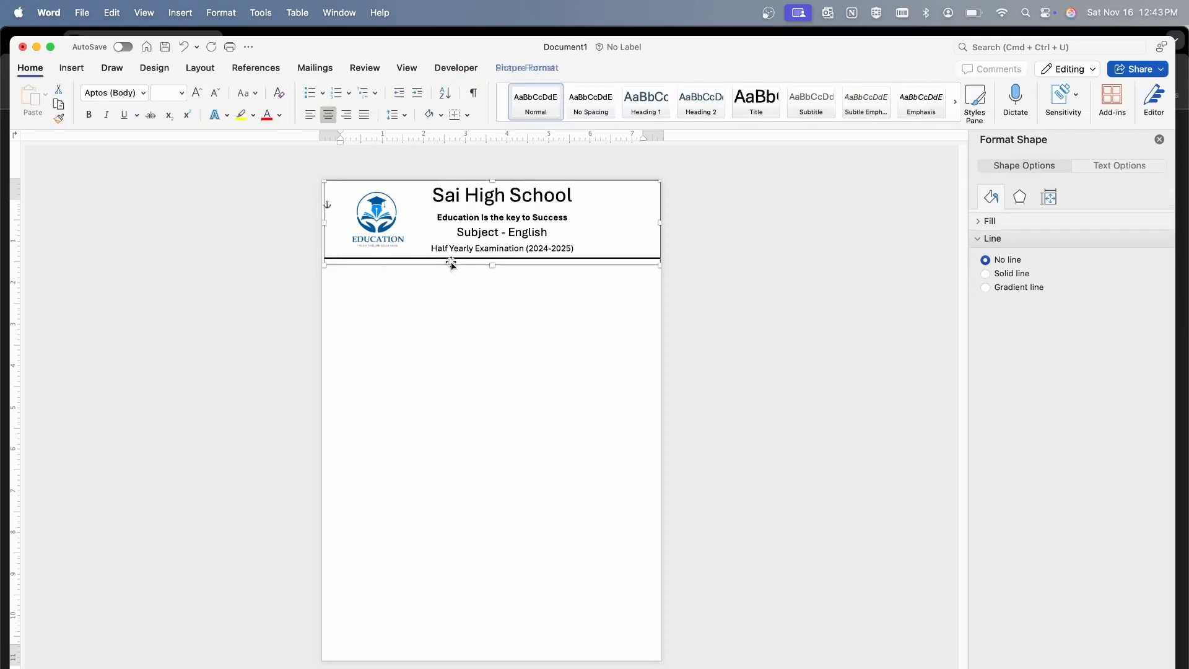
left_click(414, 258)
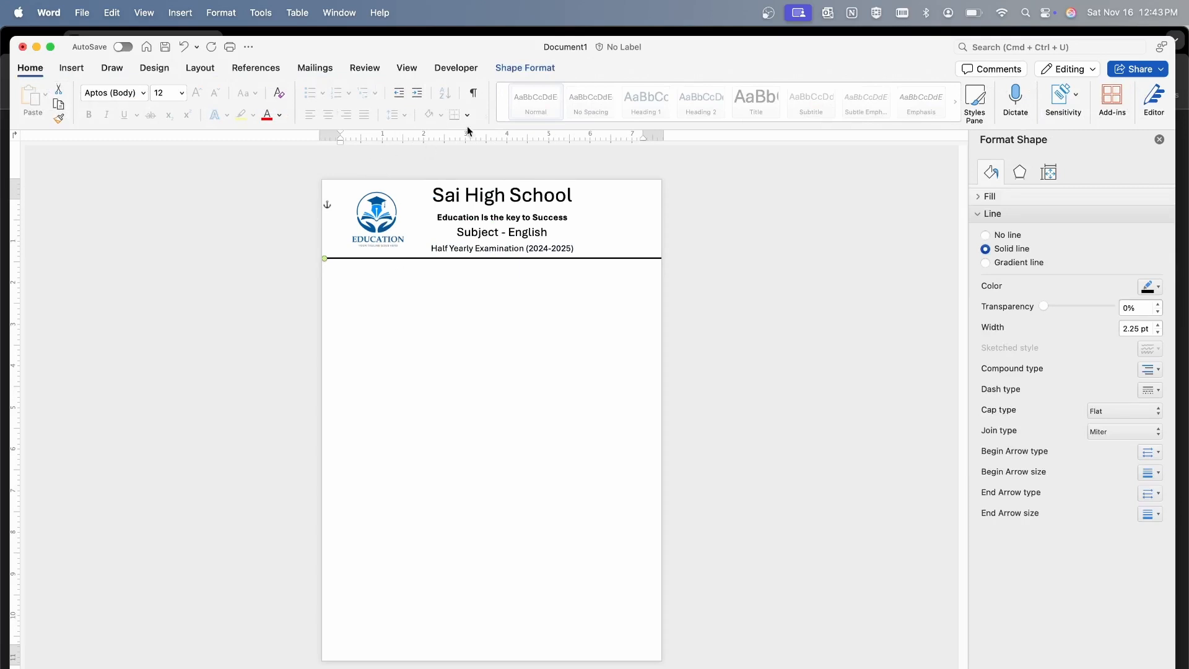
left_click(522, 68)
left_click(406, 92)
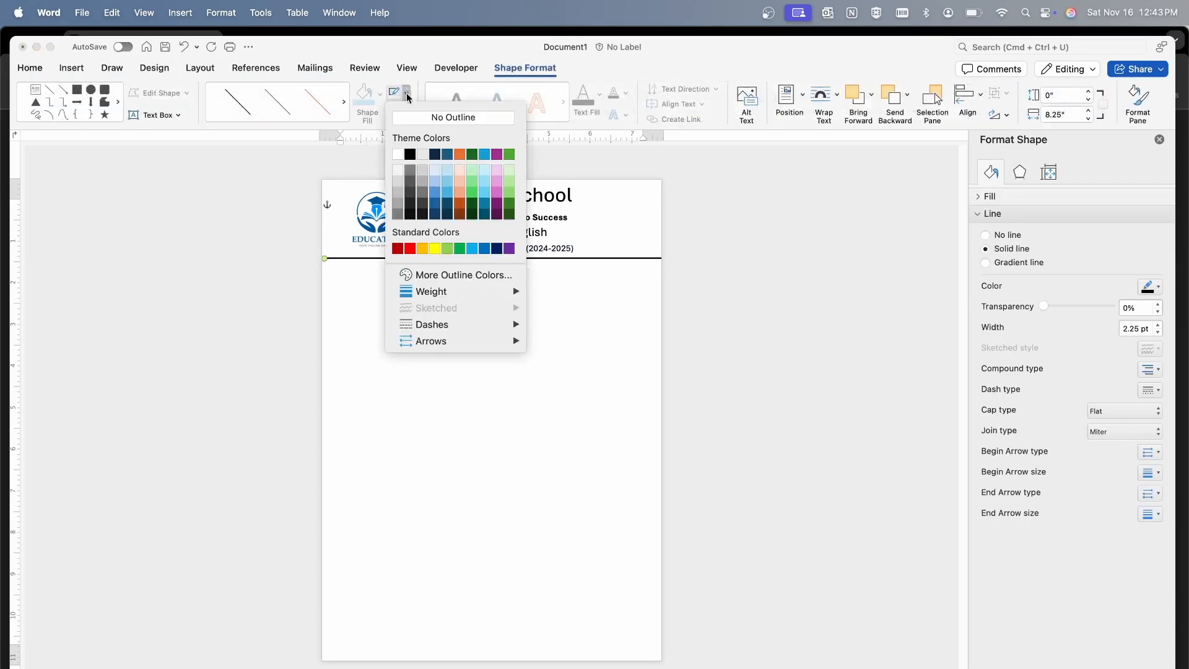
mouse_move(431, 291)
left_click(553, 370)
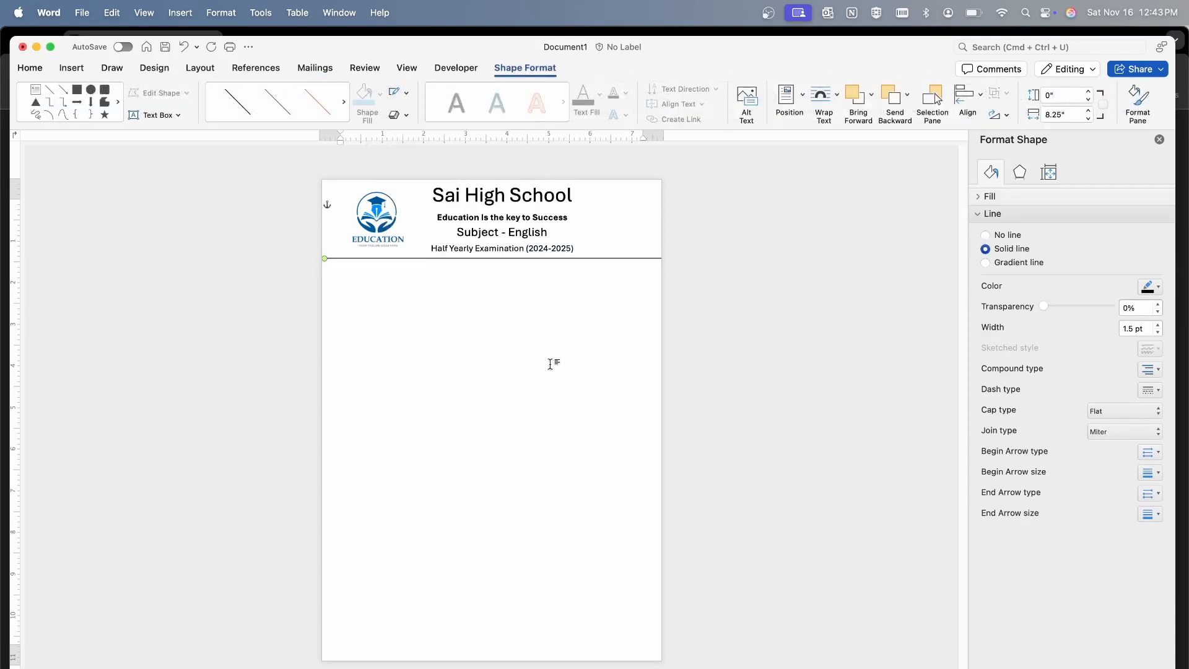
Duplicate the header's divider line and place the copy a short distance below the original, parallel to it
left_click(435, 258)
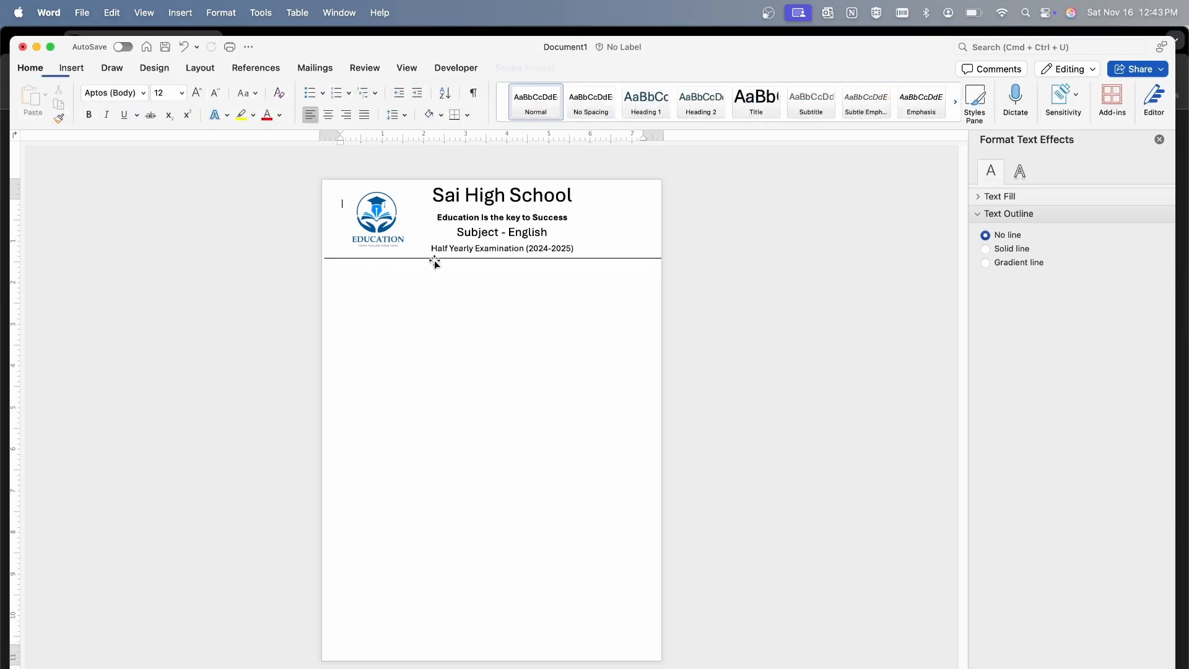
left_click(435, 258)
left_click_drag(434, 257, 431, 284)
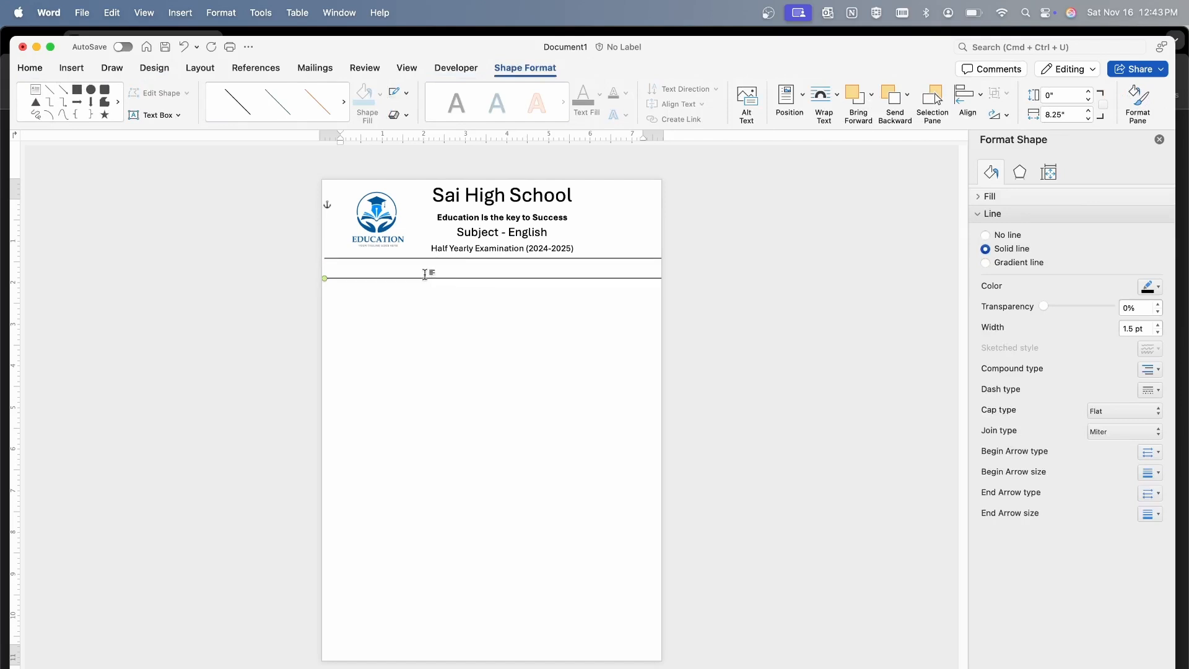
Draw a text box about 0.48" by 7.77" between the two divider lines containing "Duration – 2 Hour" and, at the far end, "Mark- 50"
left_click(381, 268)
left_click(72, 68)
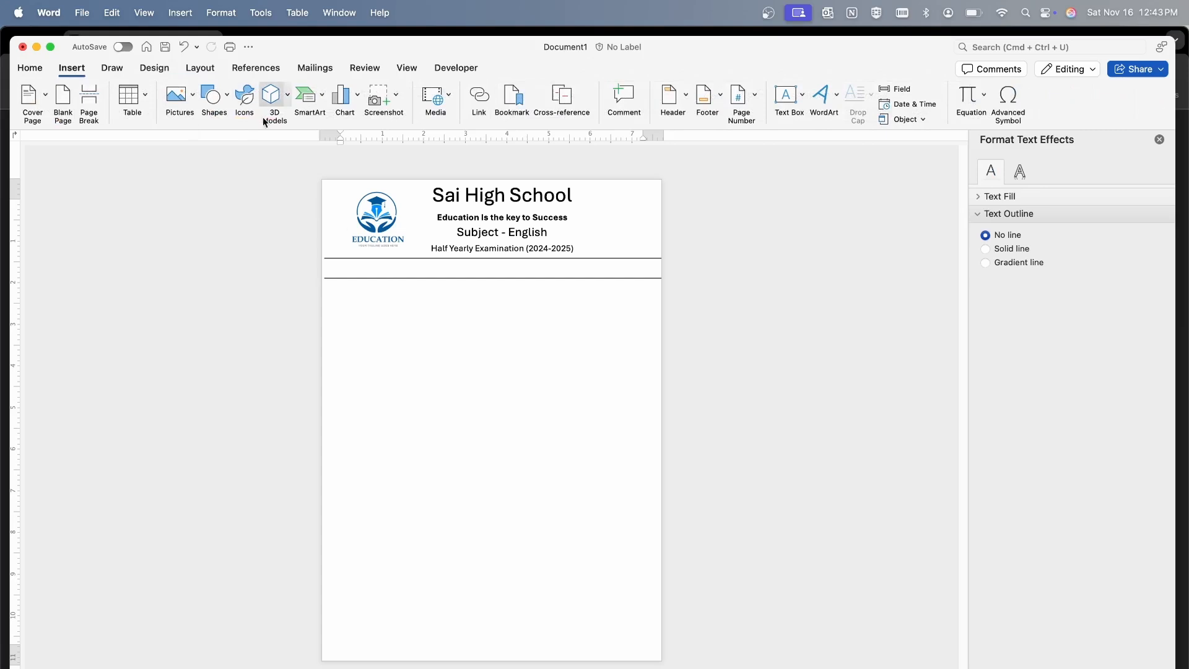
left_click(801, 95)
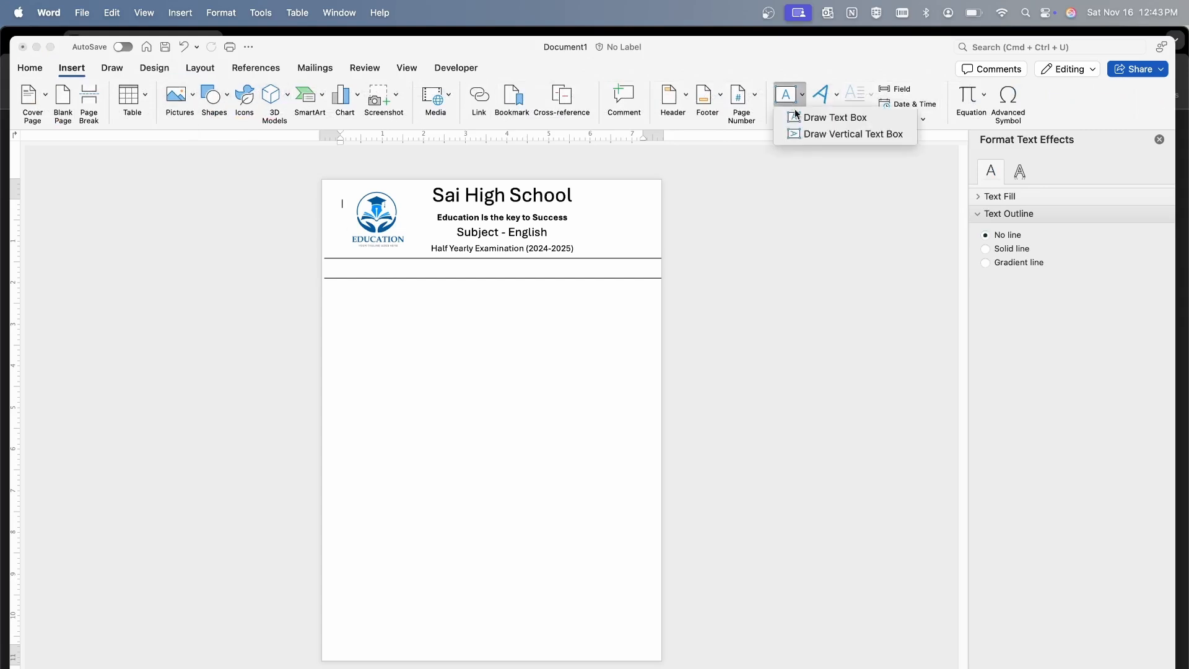
left_click(794, 135)
mouse_move(334, 259)
left_mouse_down()
mouse_move(371, 274)
mouse_move(654, 274)
left_mouse_up()
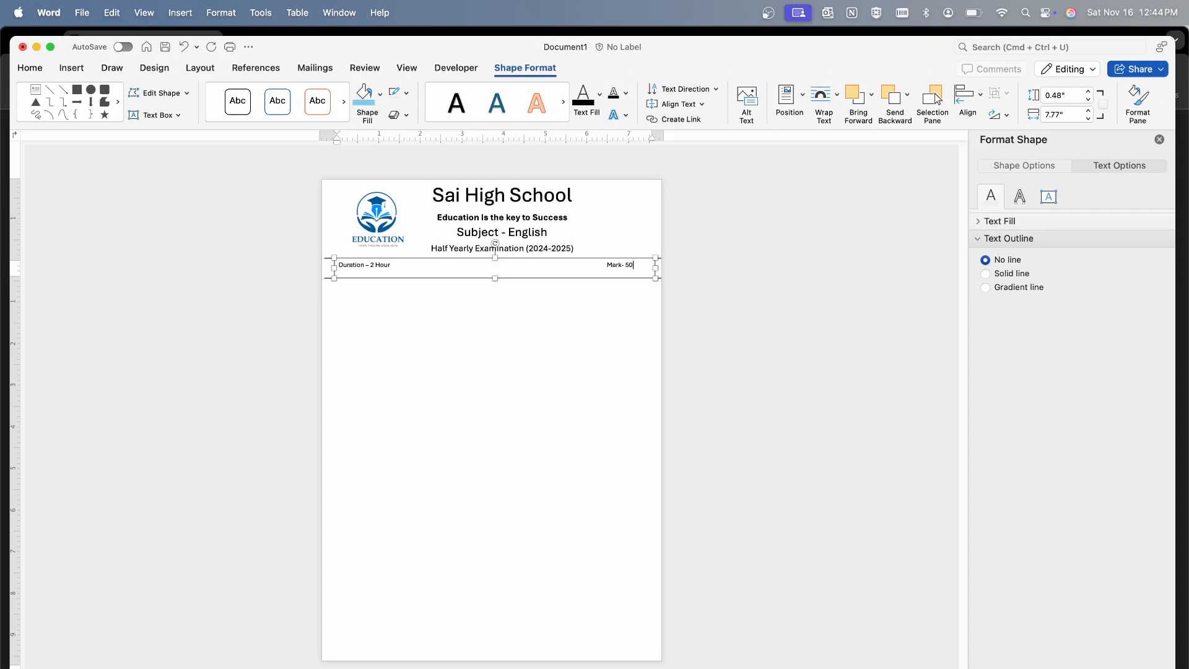
left_click(377, 320)
Set the font size of the duration and marks line to 16
left_click(461, 267)
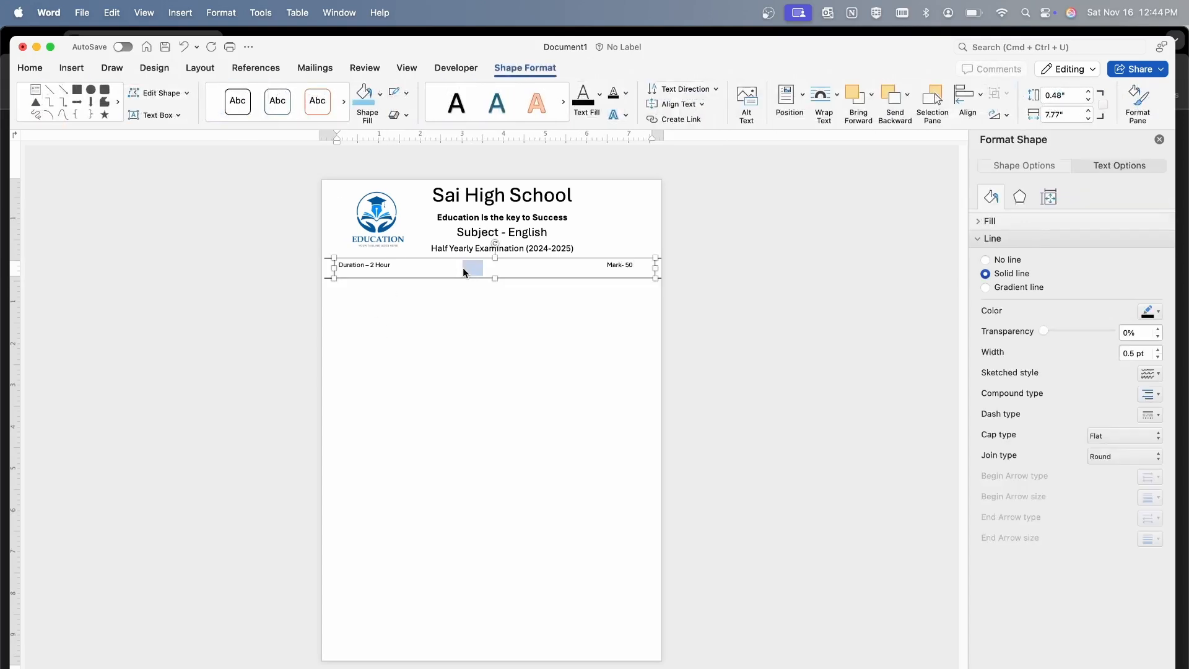
triple_click(462, 268)
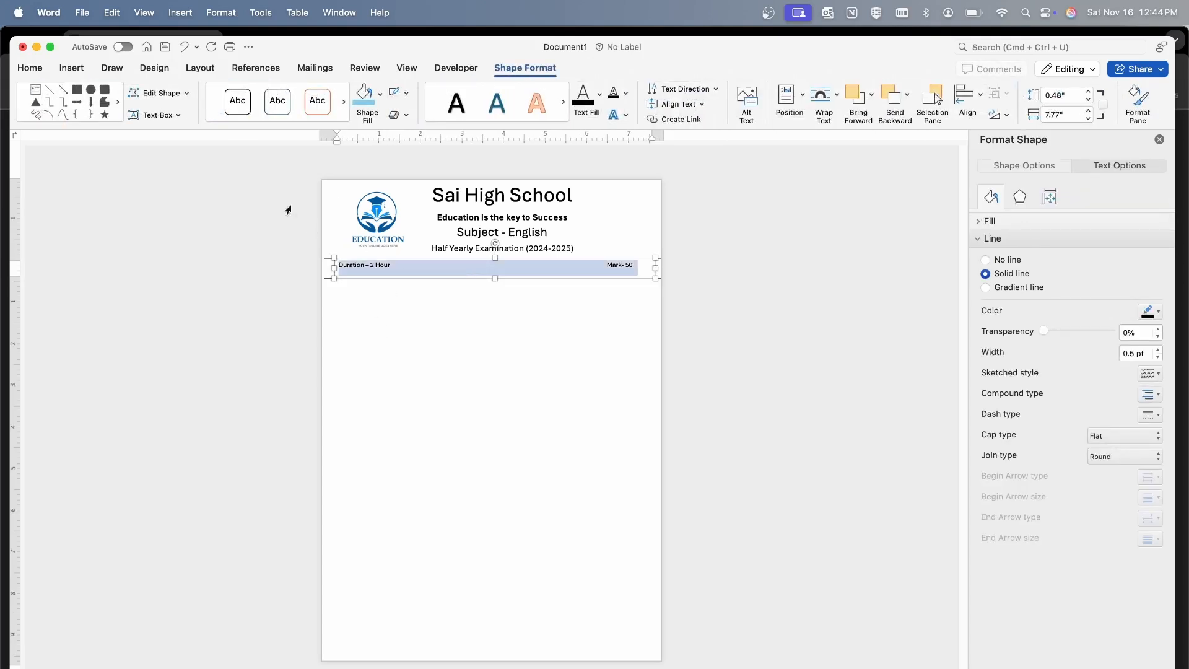
left_click(28, 69)
left_click(181, 93)
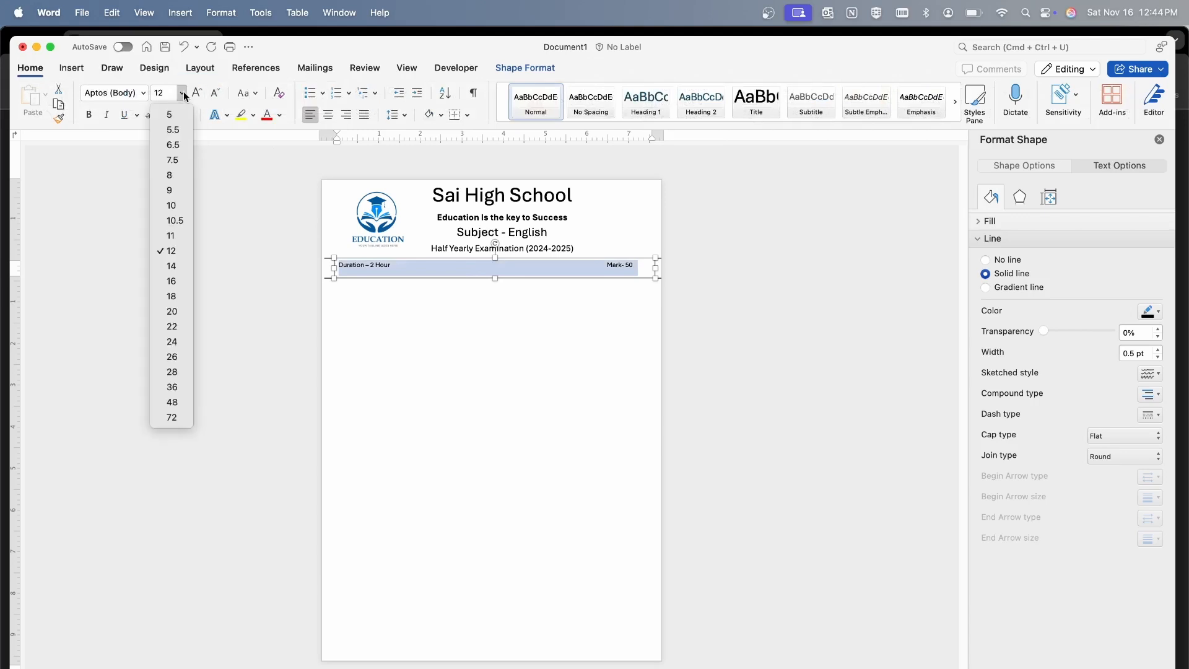
left_click(182, 300)
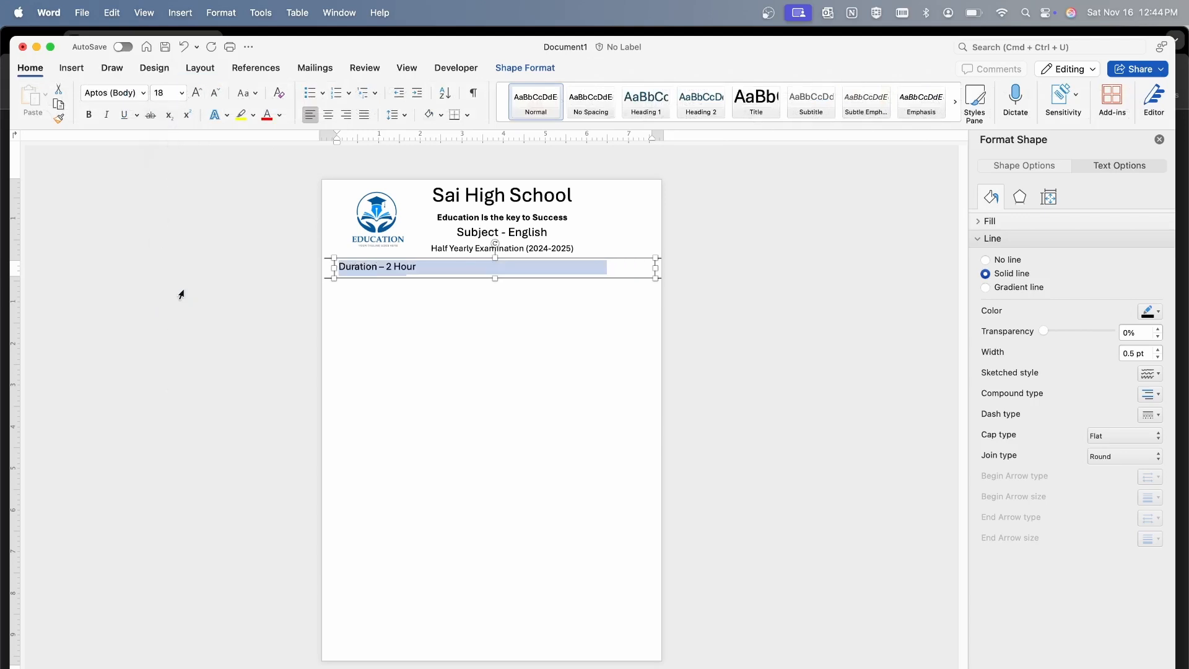
left_click(181, 93)
left_click(173, 281)
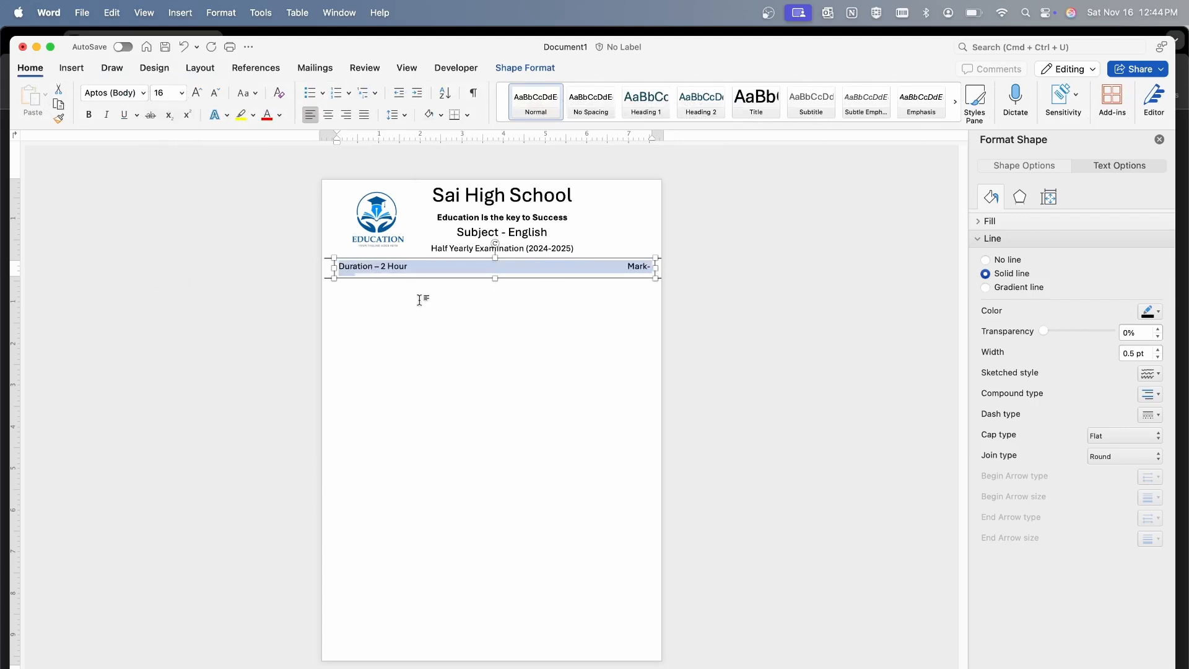
Adjust the tab spacing between "Duration – 2 Hour" and "Mark- 50" so both fit on one line at opposite ends
left_click(508, 270)
key("BackSpace")
key("BackSpace")
key("BackSpace")
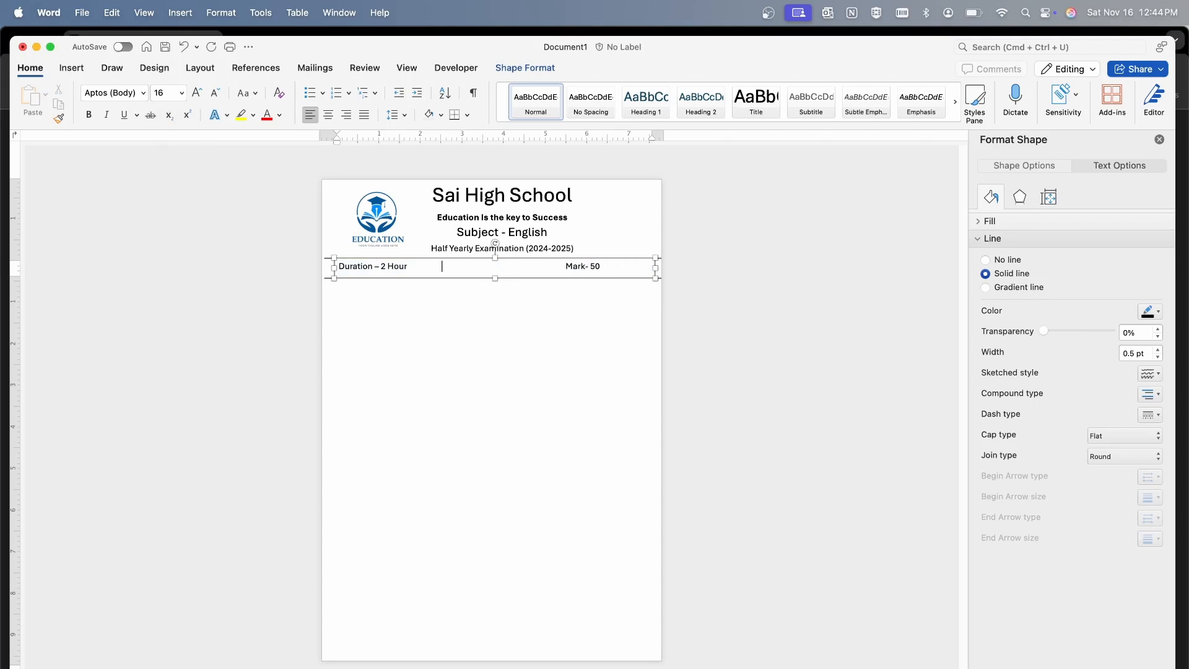
key("Tab")
key("Tab")
key("Tab")
left_click(556, 353)
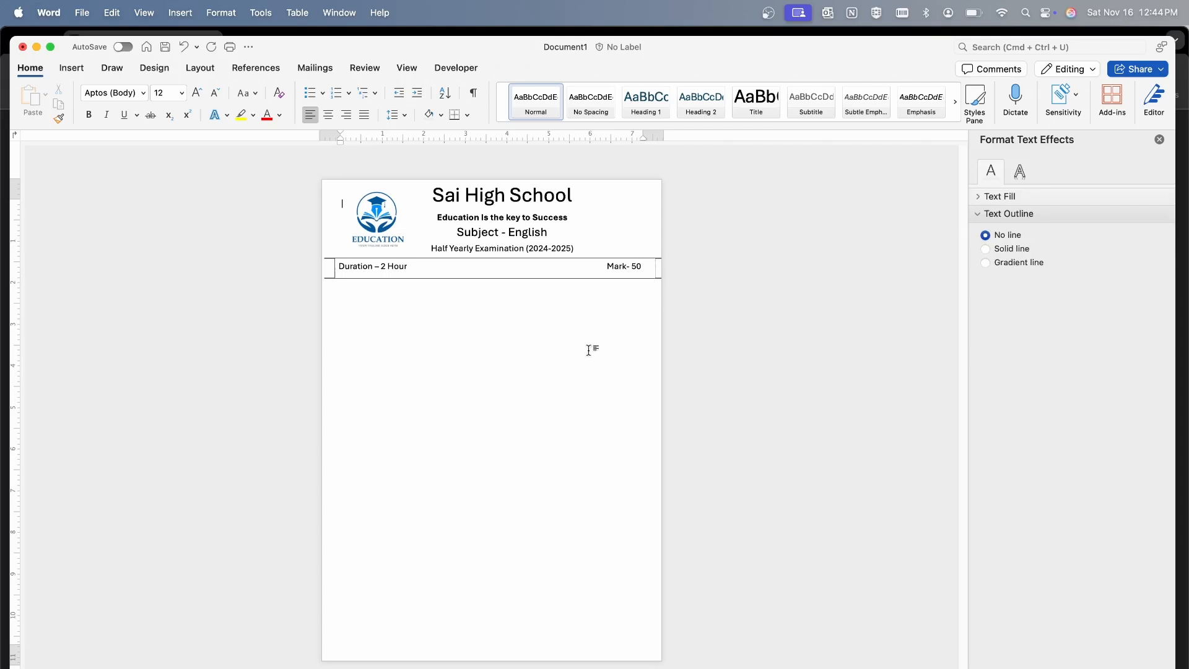
Remove the outline from the duration and marks text box
left_click(554, 265)
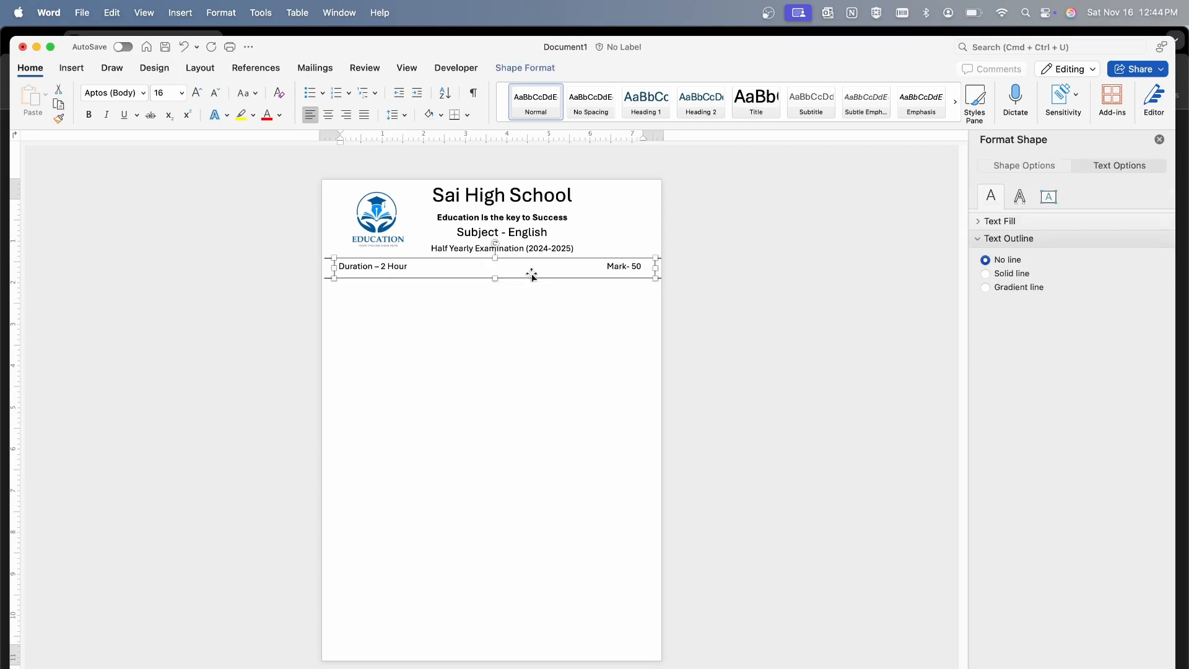
left_click(525, 68)
left_click(406, 92)
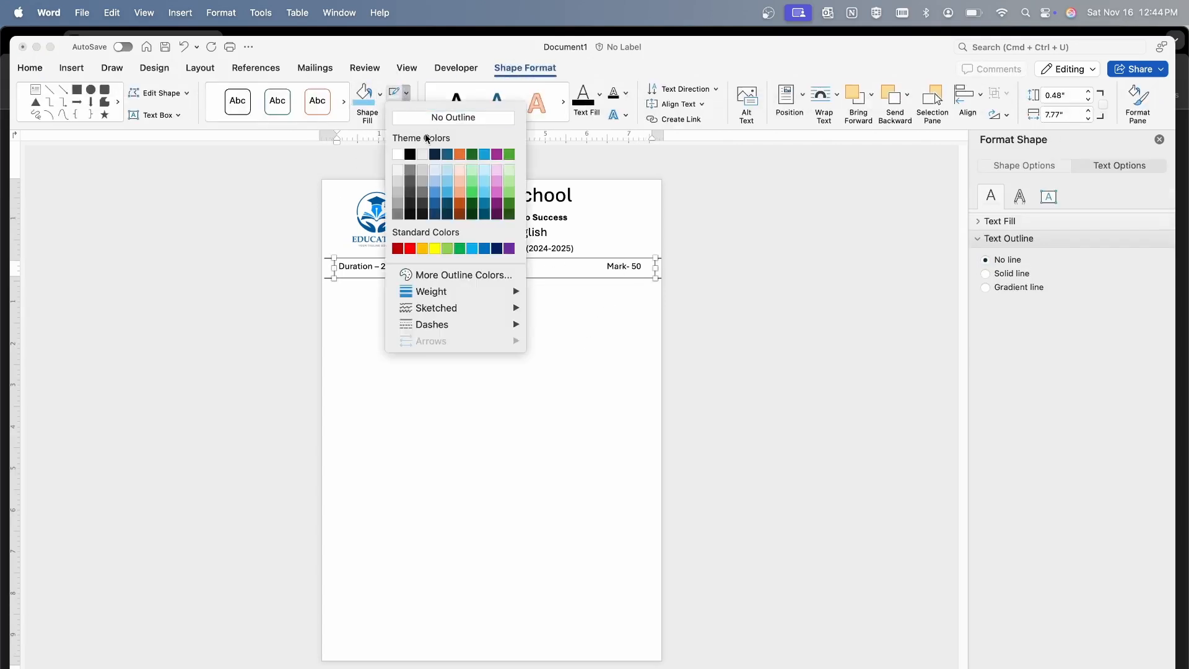
left_click(432, 117)
left_click(462, 340)
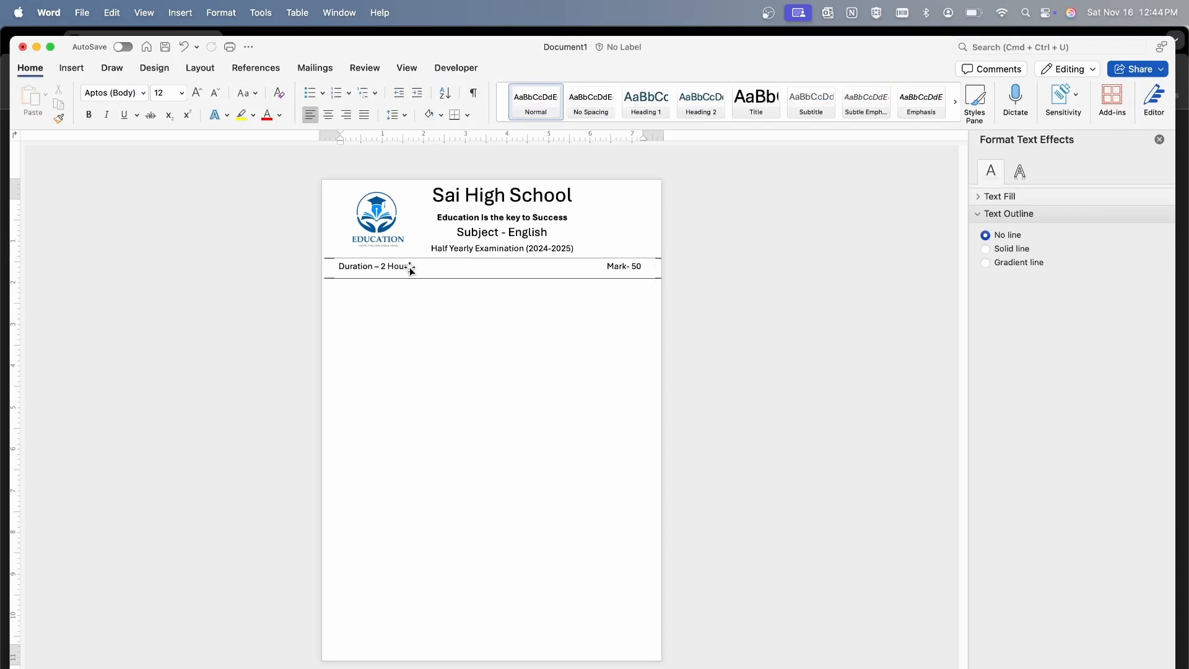
Shrink the duration and marks text box to about 0.4" by 7.68" and center it vertically between the two divider lines
left_click_drag(410, 266, 406, 266)
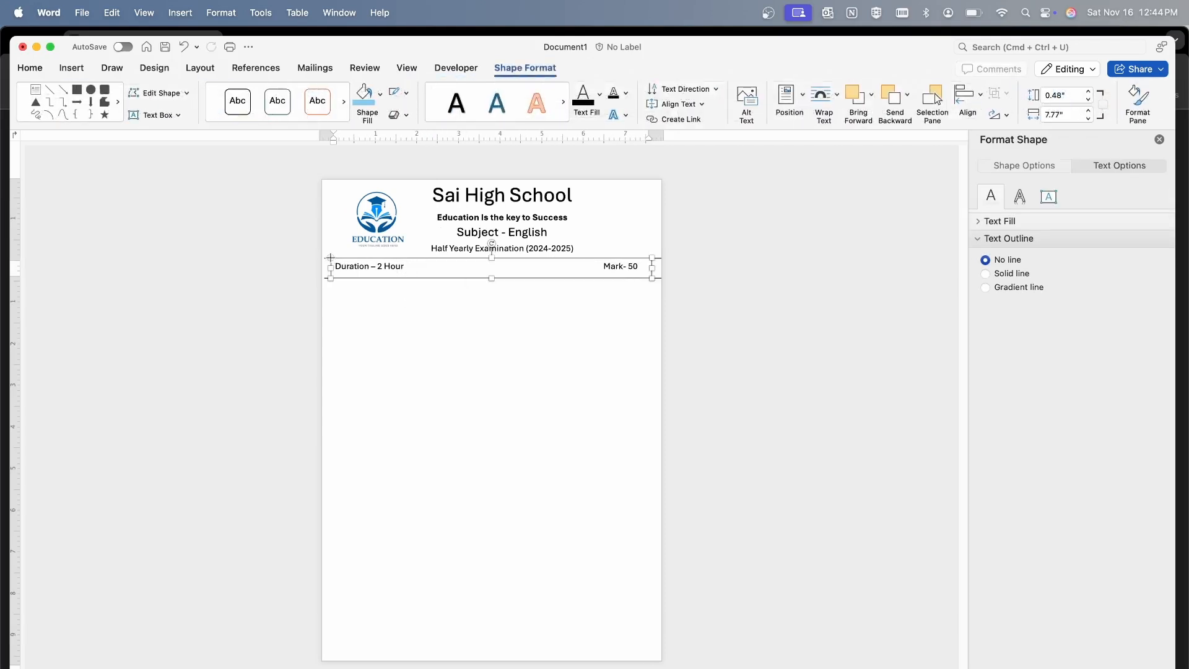
left_click_drag(330, 258, 330, 260)
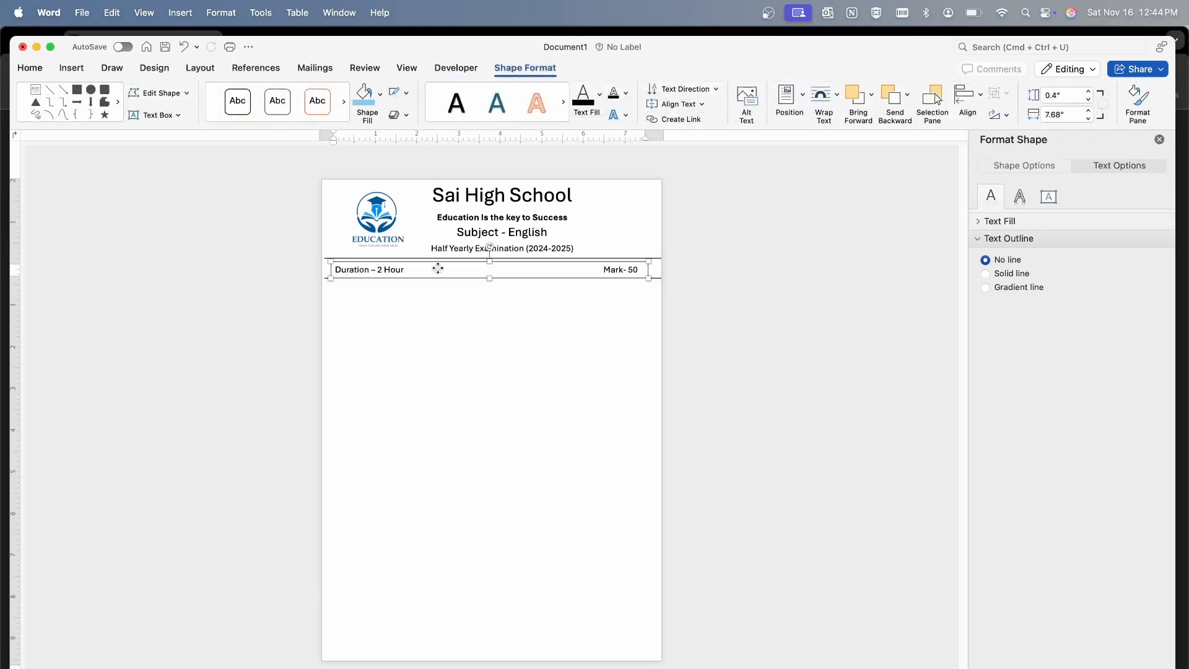
left_click_drag(438, 268, 470, 270)
left_click(475, 340)
left_click(470, 271)
left_click(473, 310)
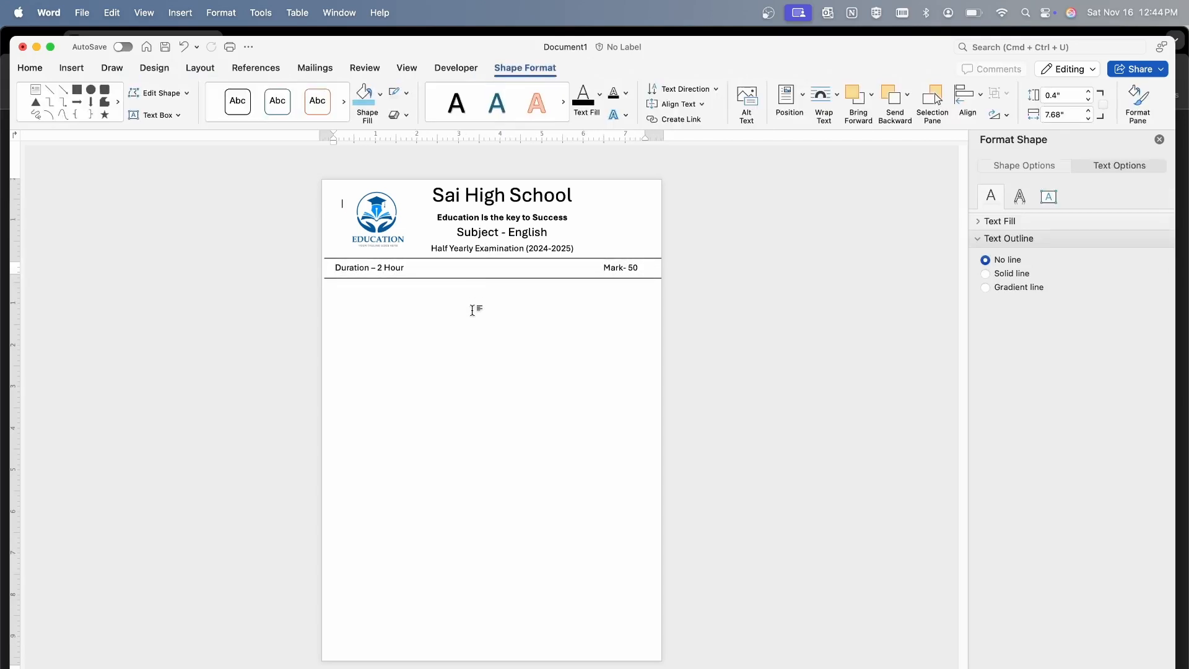
Shift "Mark- 50" slightly further right and widen its text box to about 7.87"
left_click(607, 271)
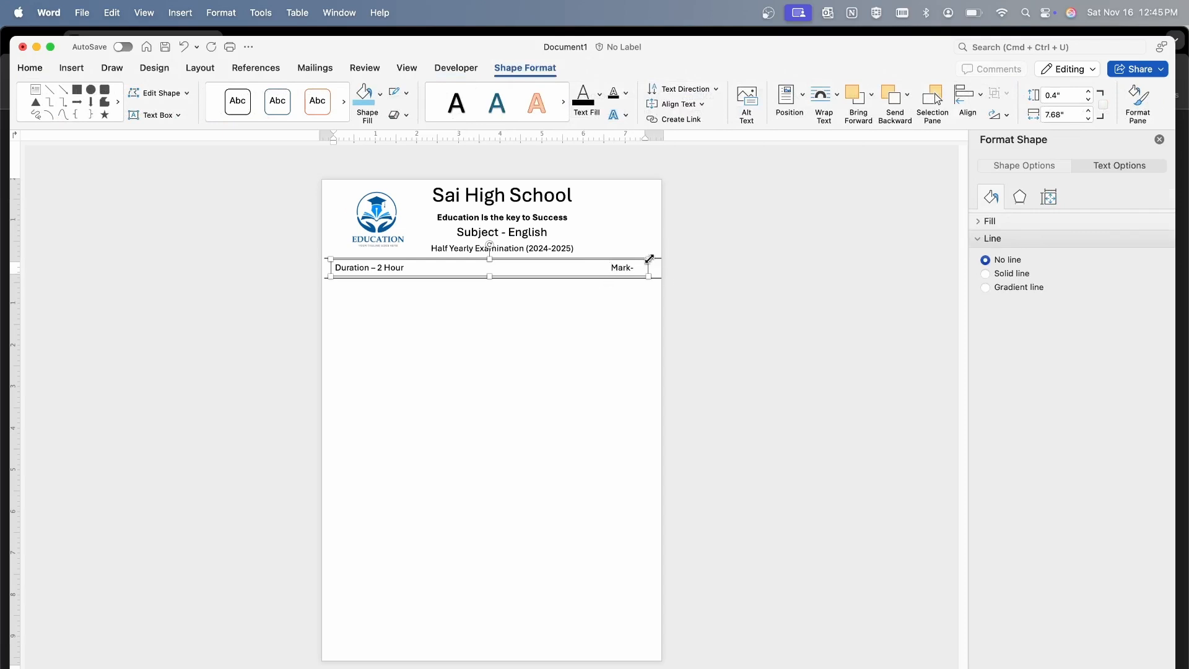
left_click_drag(648, 258, 659, 258)
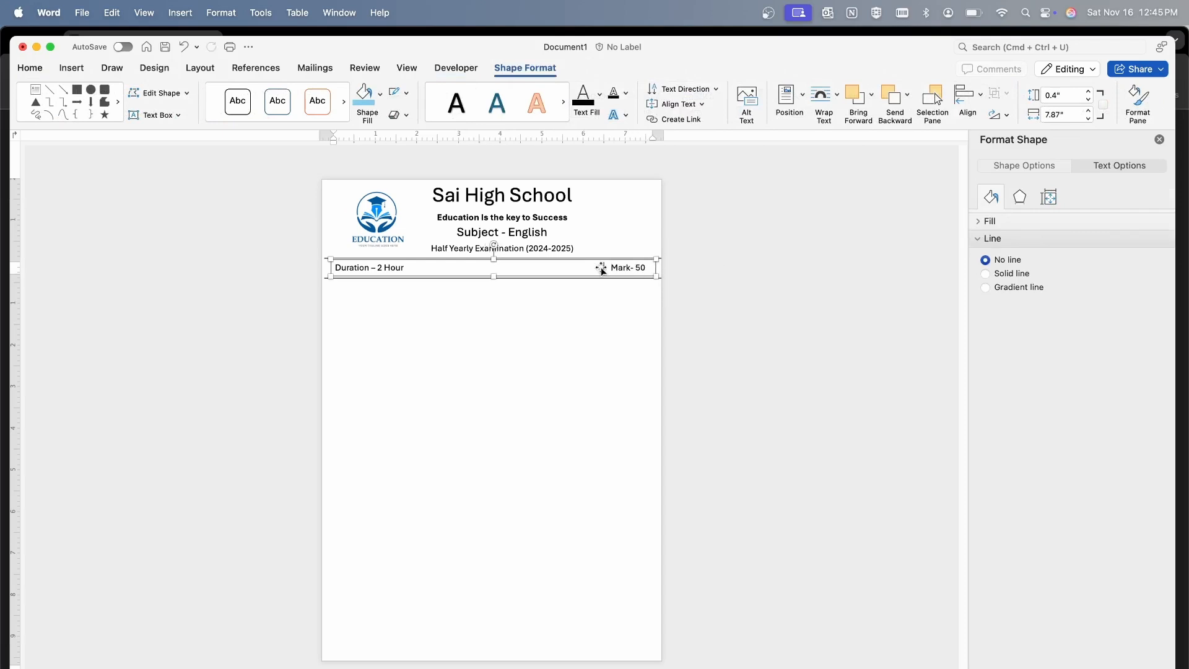
left_click(530, 393)
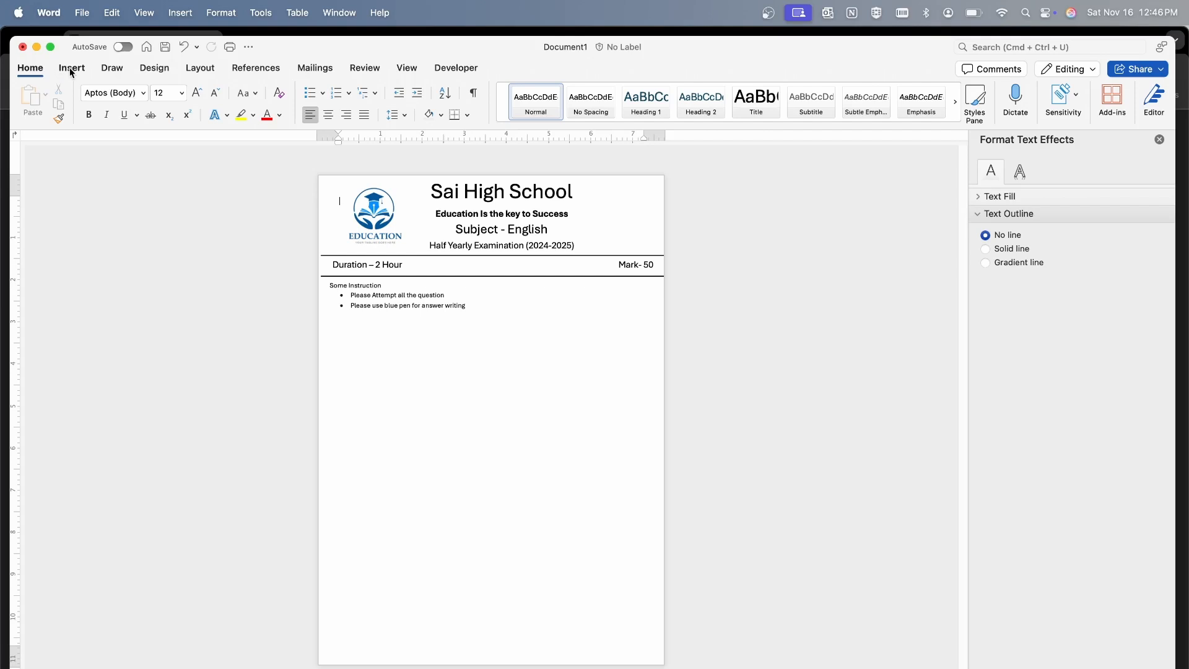
Draw a text box about 8.28" high and 8.14" wide below the instructions, filling the rest of the page
left_click(72, 67)
left_click(802, 96)
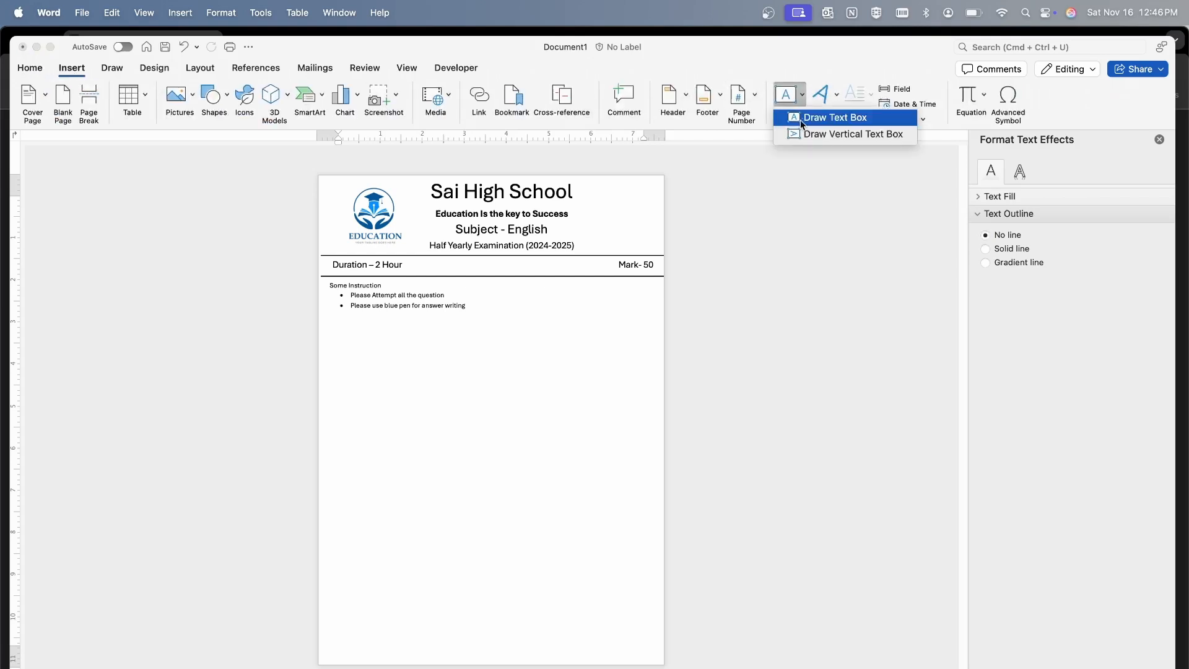
left_click(807, 118)
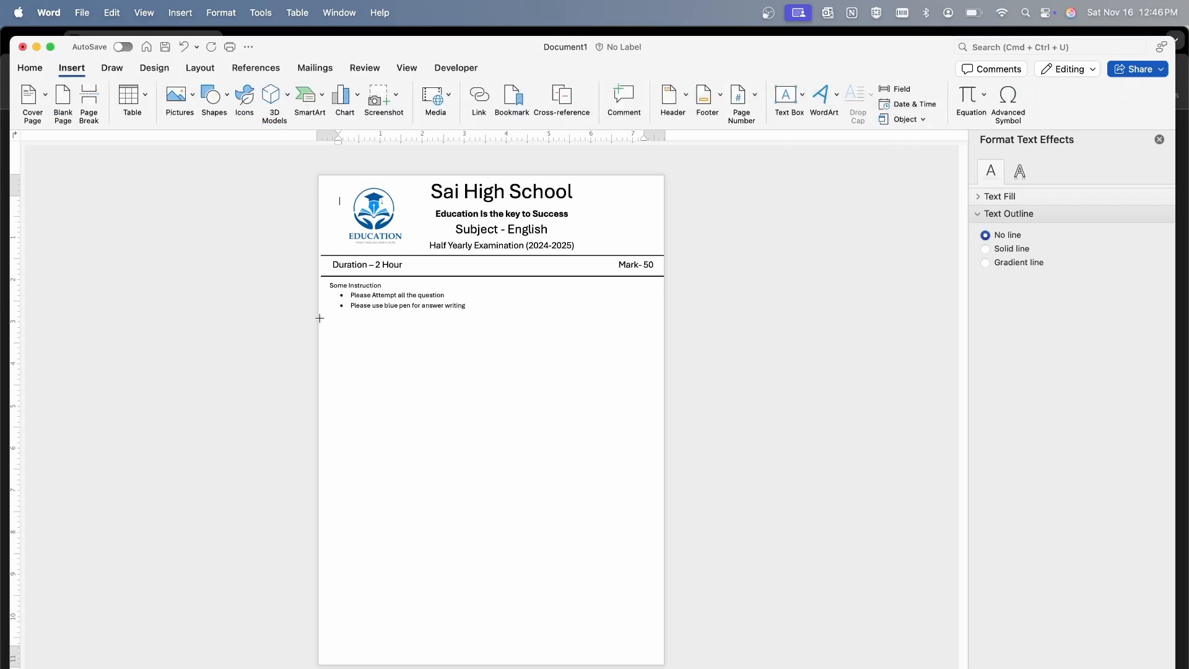
left_click_drag(319, 318, 662, 665)
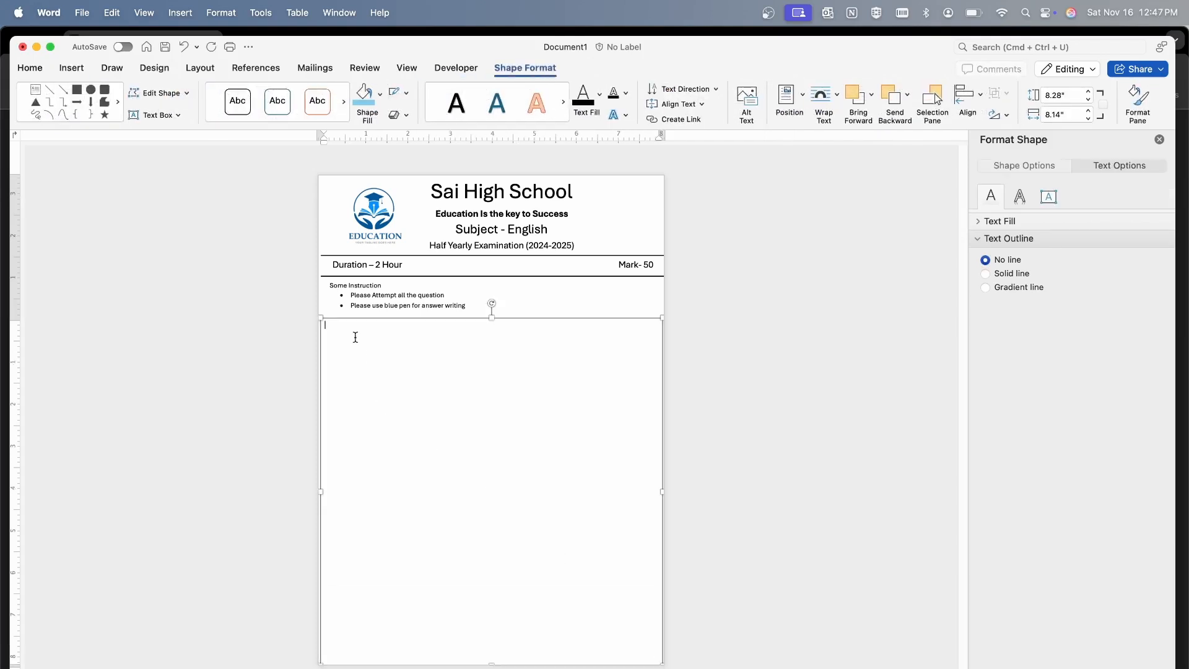
Start a numbered list in the large text box below the instructions
left_click(30, 68)
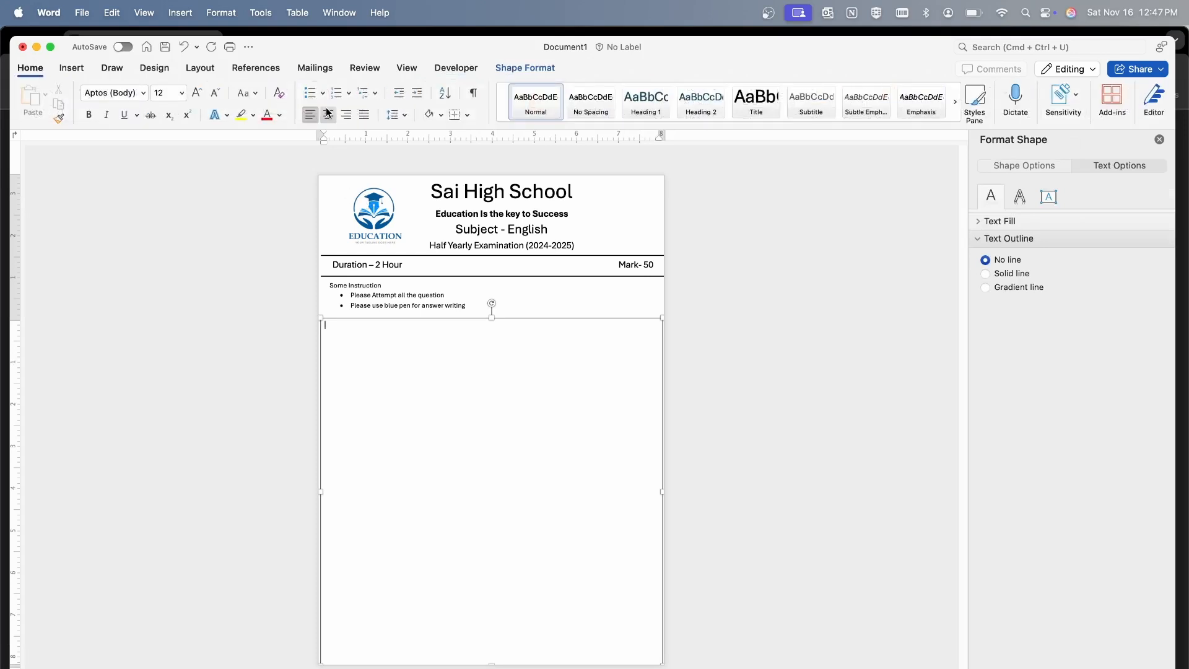
left_click(336, 93)
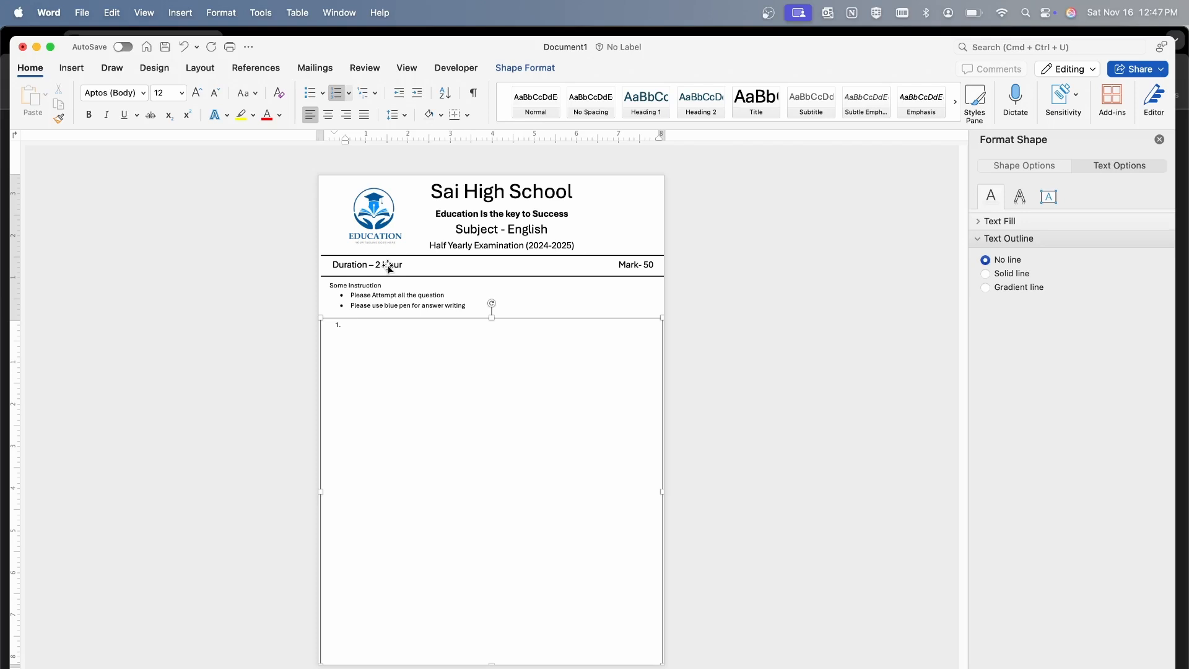
key("super+z")
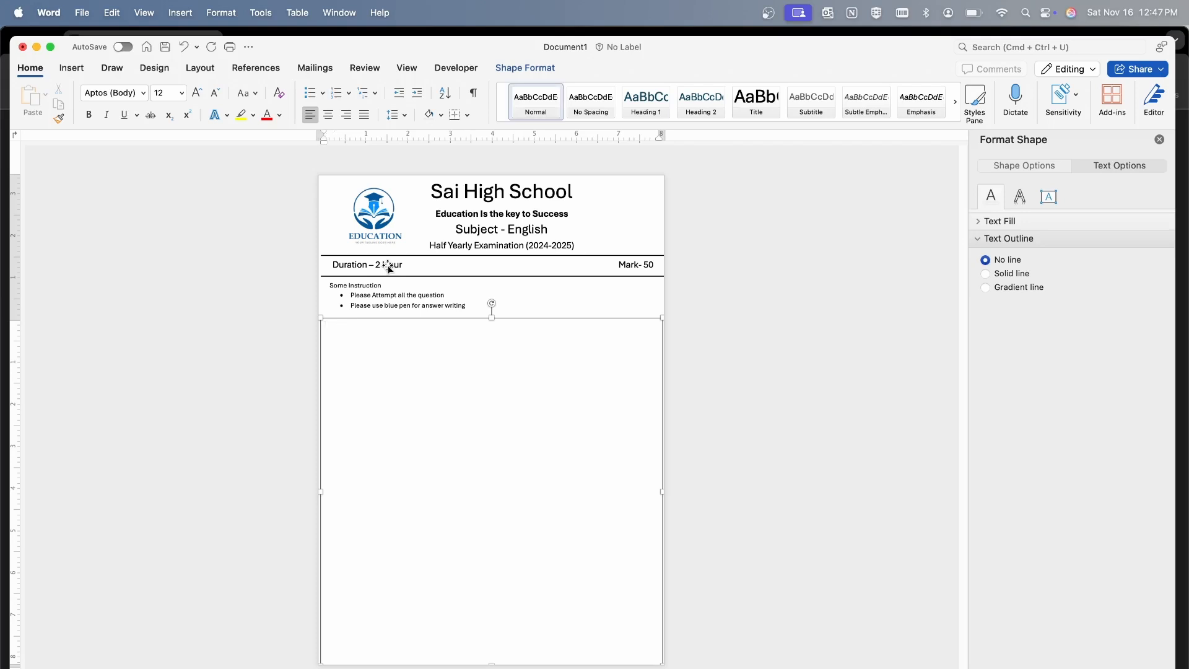
left_click(336, 93)
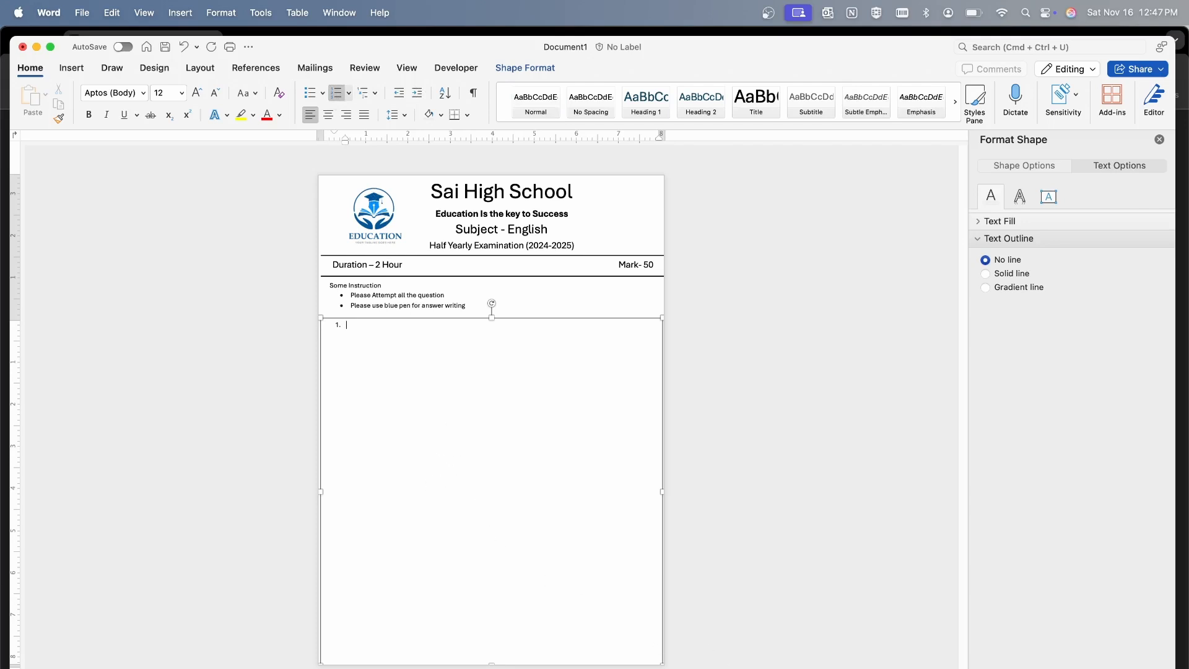
Switch to ChatGPT in Chrome and submit the prompt "Give me 3 english paper question of class 10 with option 4"
key("super+Tab")
type("Give m")
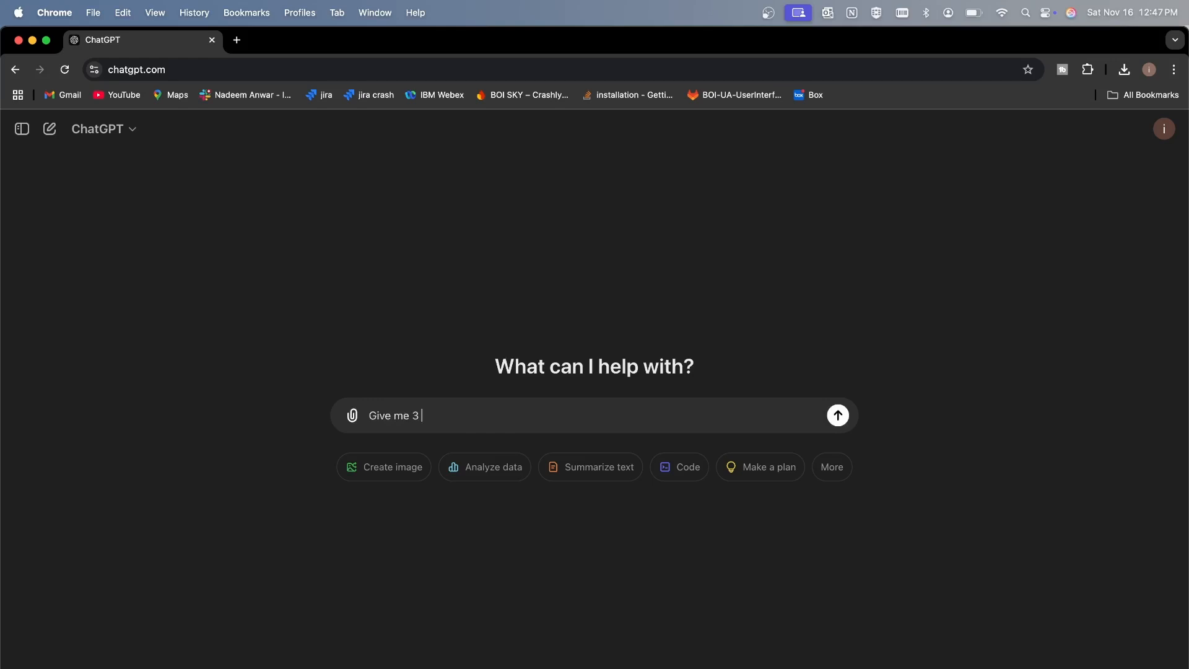
type("e 3 english paper quesrition of clas")
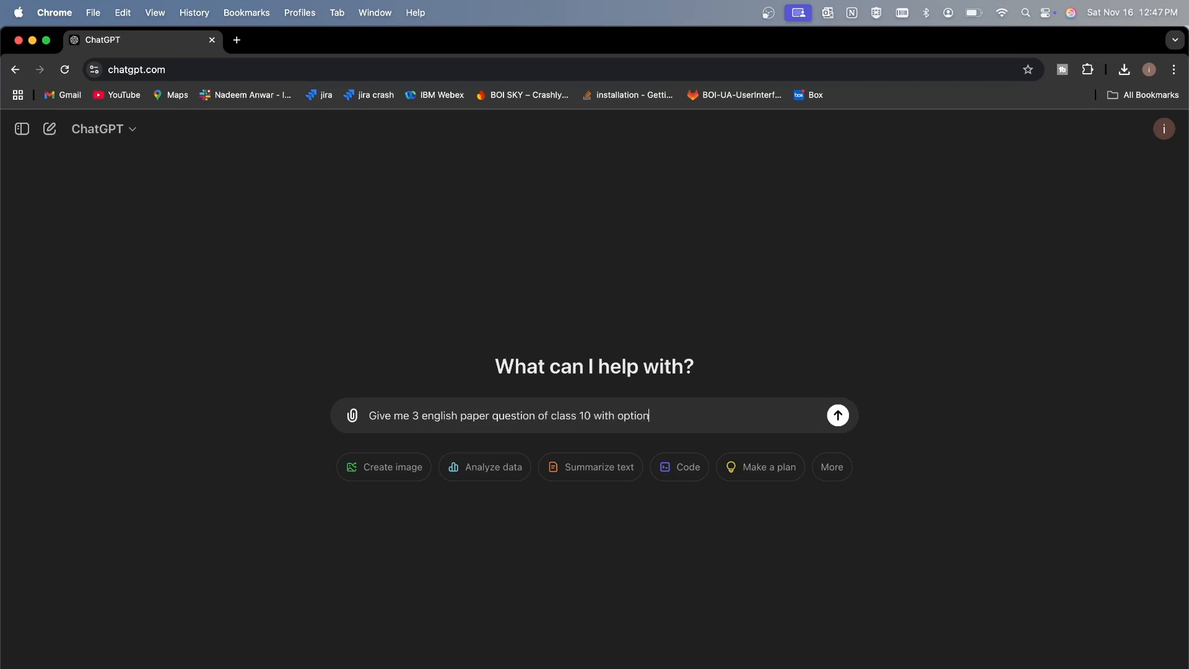
type("s 10 with option 4")
key("Return")
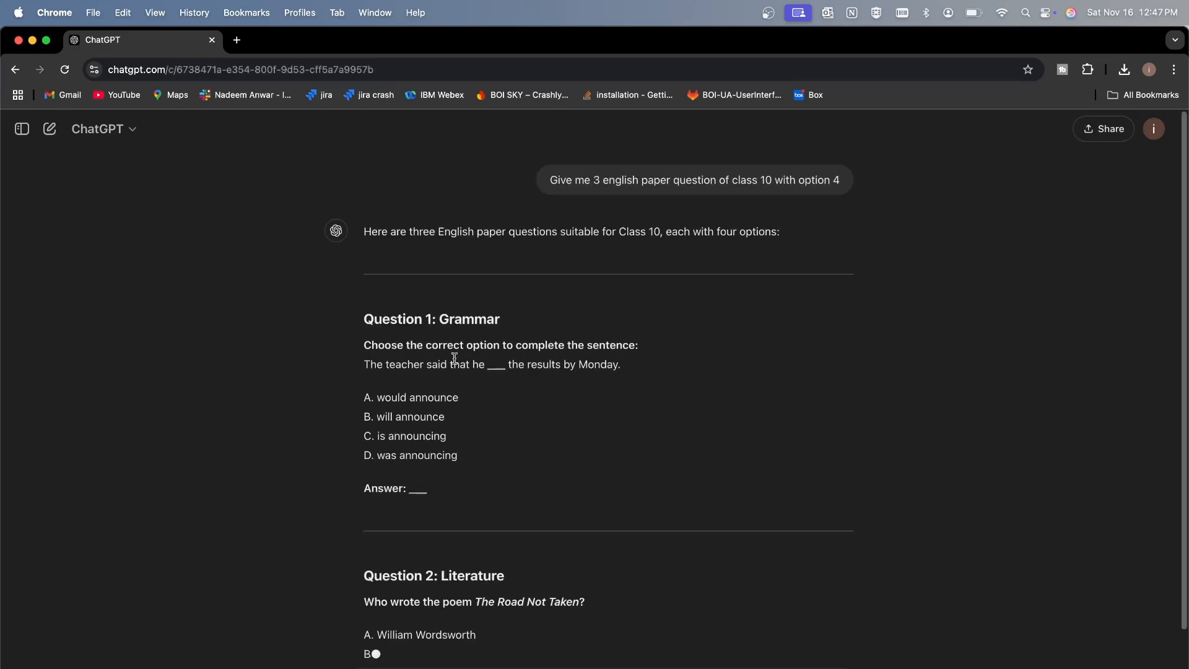
Review the generated questions and copy "Who wrote the poem The Road Not Taken?" from Question 2
scroll(465, 508, "down", 5)
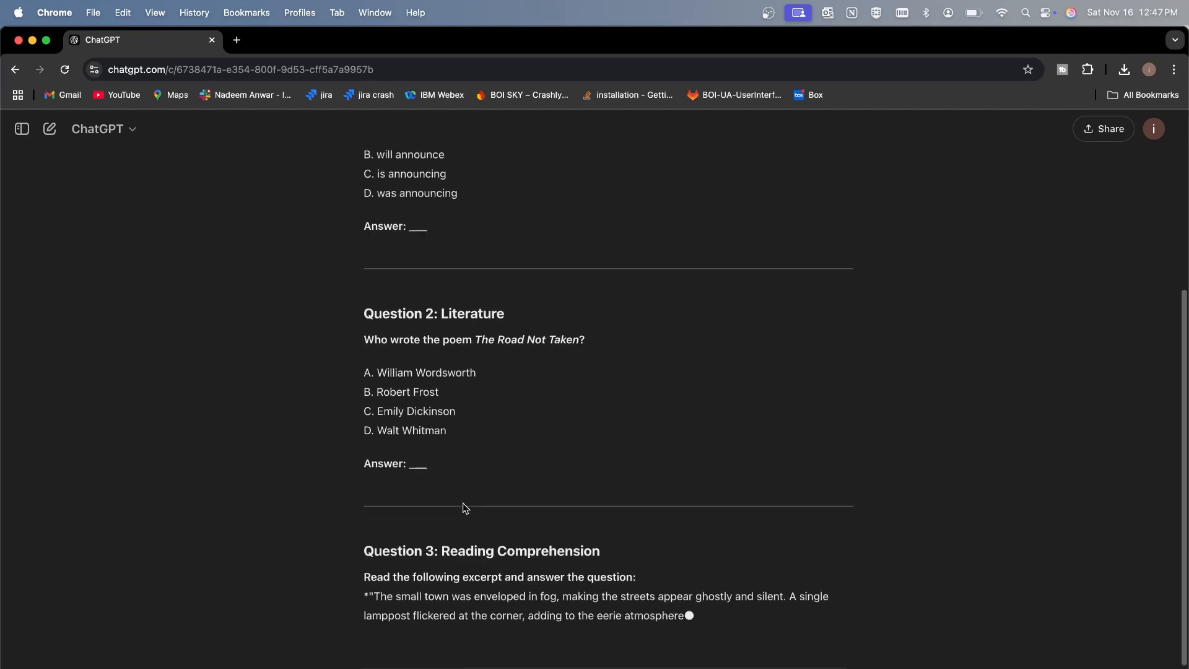
scroll(465, 508, "down", 4)
scroll(465, 508, "up", 10)
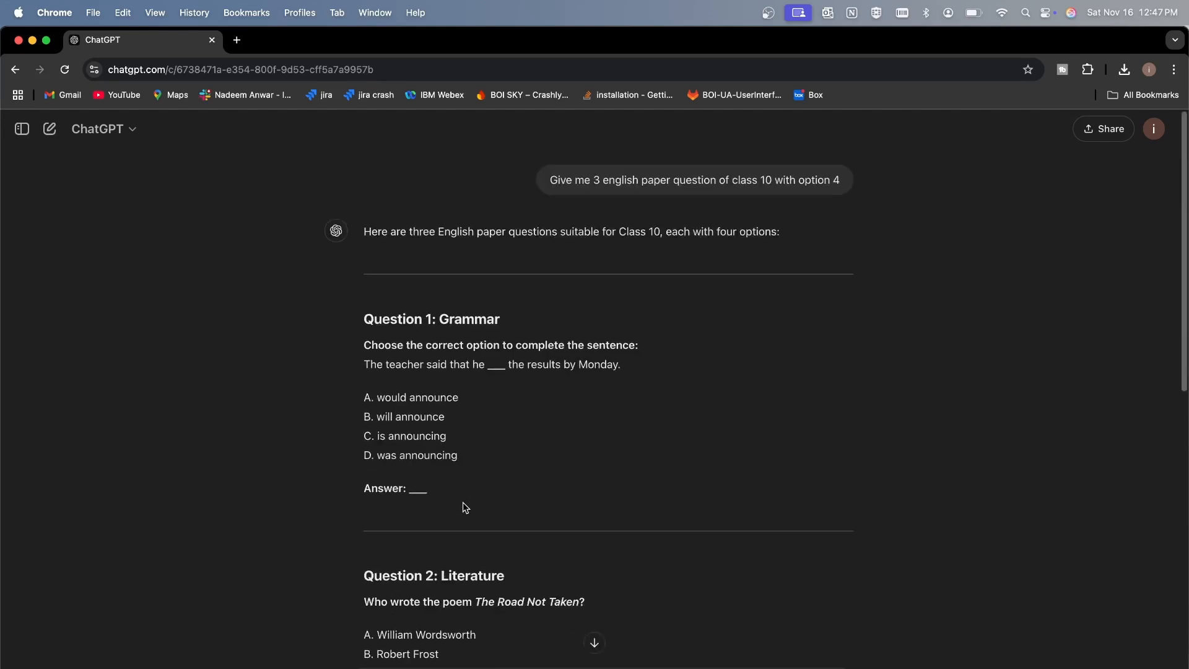
scroll(465, 507, "down", 4)
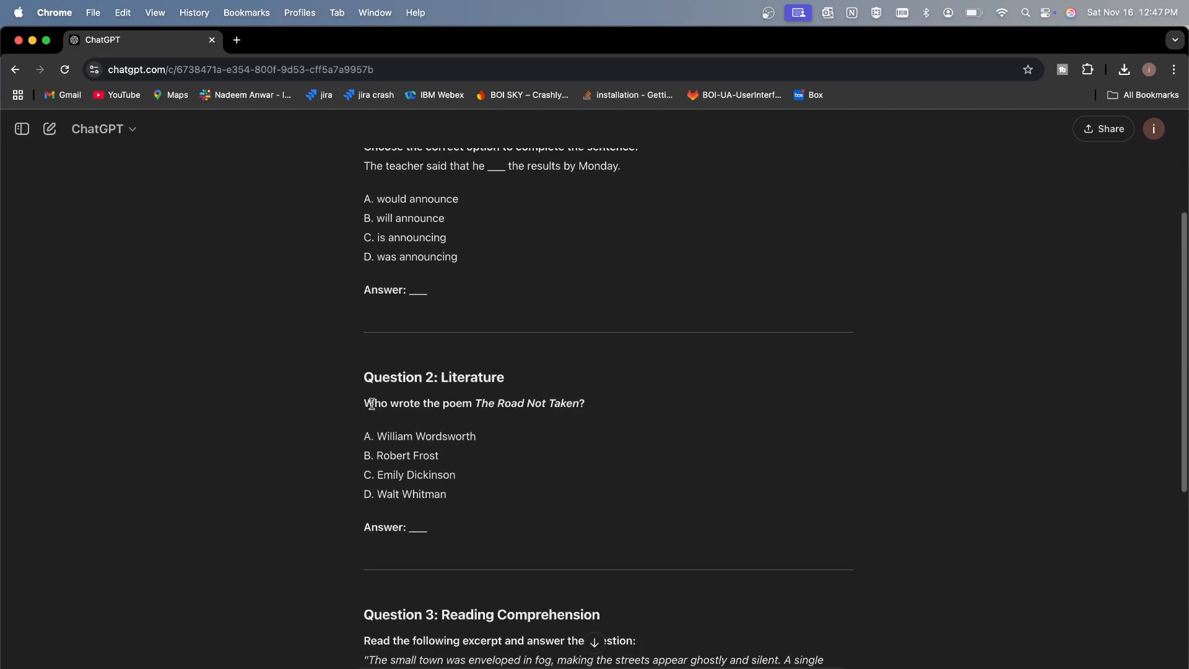
left_click_drag(364, 401, 597, 403)
key("super+c")
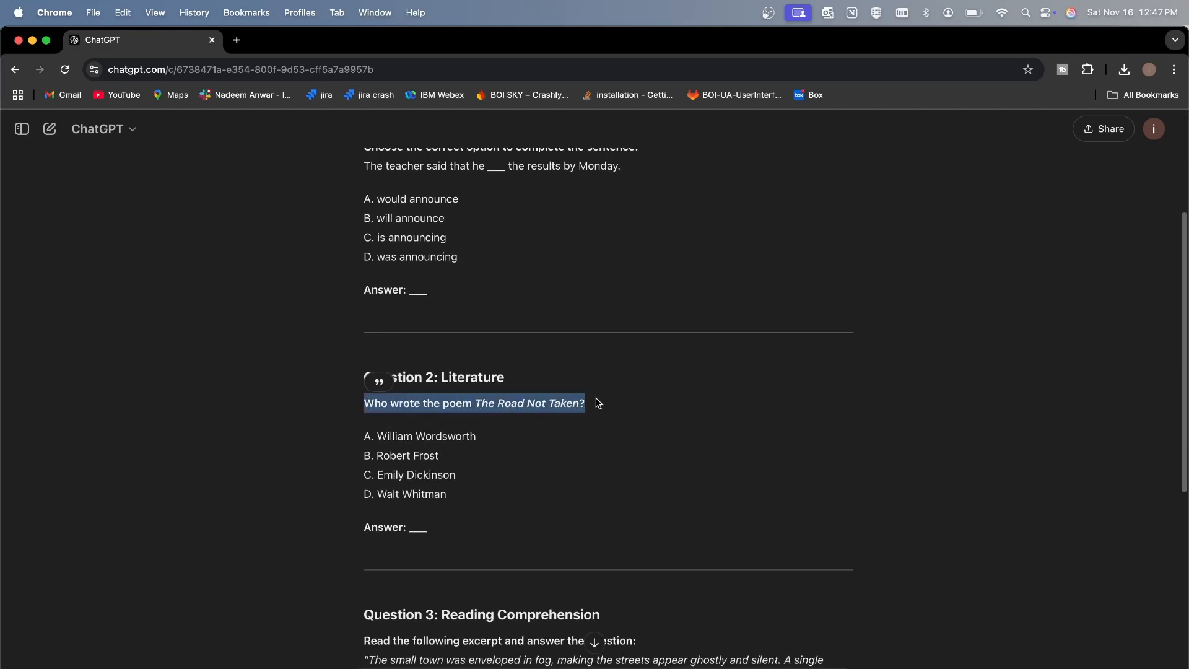
Switch to Word and enter "Tick the Correct Option" and "Fill in the blanks" as the first two list items
key("super+Tab")
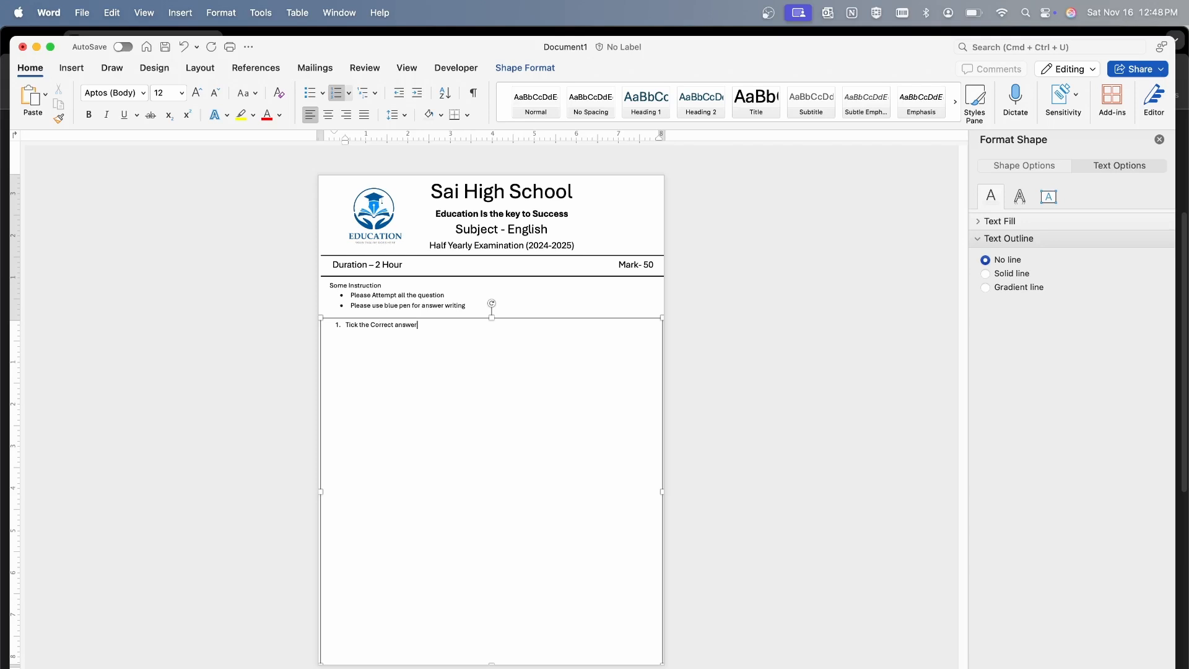
key("BackSpace")
key("BackSpace")
key("BackSpace")
key("BackSpace")
type("Option")
type("ill in th")
type("e blakn")
key("BackSpace")
key("BackSpace")
type("nksGive the Re")
key("BackSpace")
key("BackSpace")
type("reason for")
key("BackSpace")
key("BackSpace")
key("BackSpace")
key("BackSpace")
key("BackSpace")
key("BackSpace")
key("BackSpace")
key("BackSpace")
key("BackSpace")
key("BackSpace")
key("BackSpace")
key("BackSpace")
key("BackSpace")
key("BackSpace")
Enter "Answer any of two" as item 3 and paste the copied poem question as item 4
key("BackSpace")
key("BackSpace")
key("BackSpace")
type("Answe")
key("BackSpace")
key("BackSpace")
key("BackSpace")
type("swer of")
key("BackSpace")
type("any of two")
key("super+v")
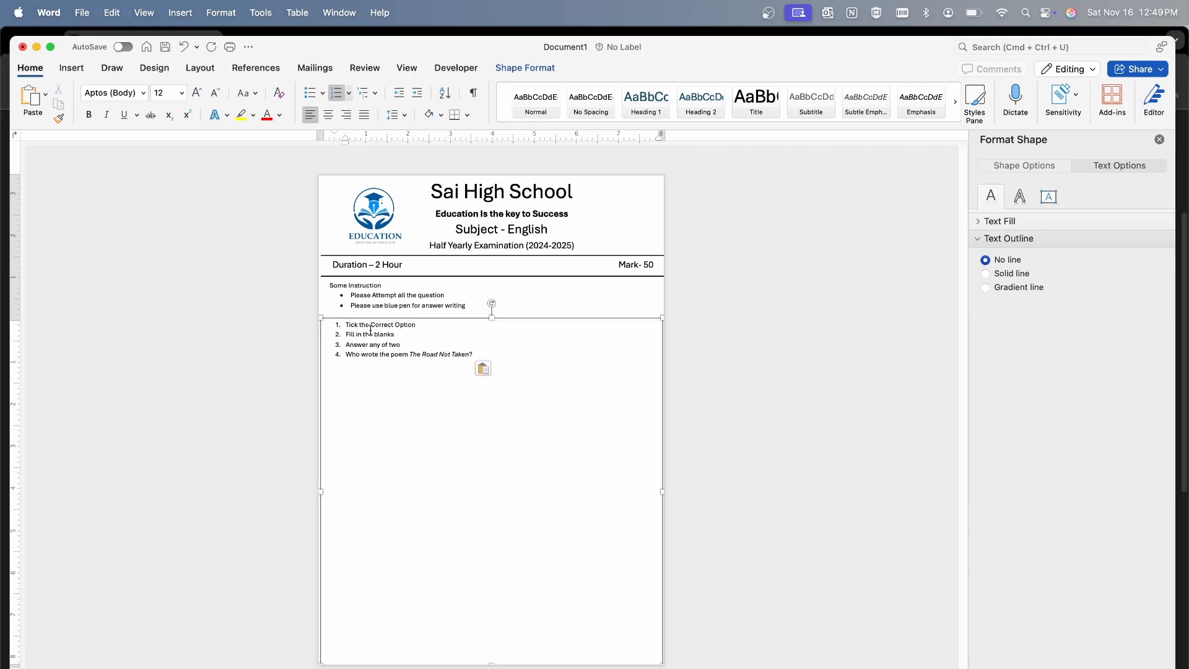
key("Return")
type("Give answer in True/ False")
Close the Format Shape pane and add an empty lettered sub-item under the first question
left_click(447, 324)
scroll(446, 324, "up", 5)
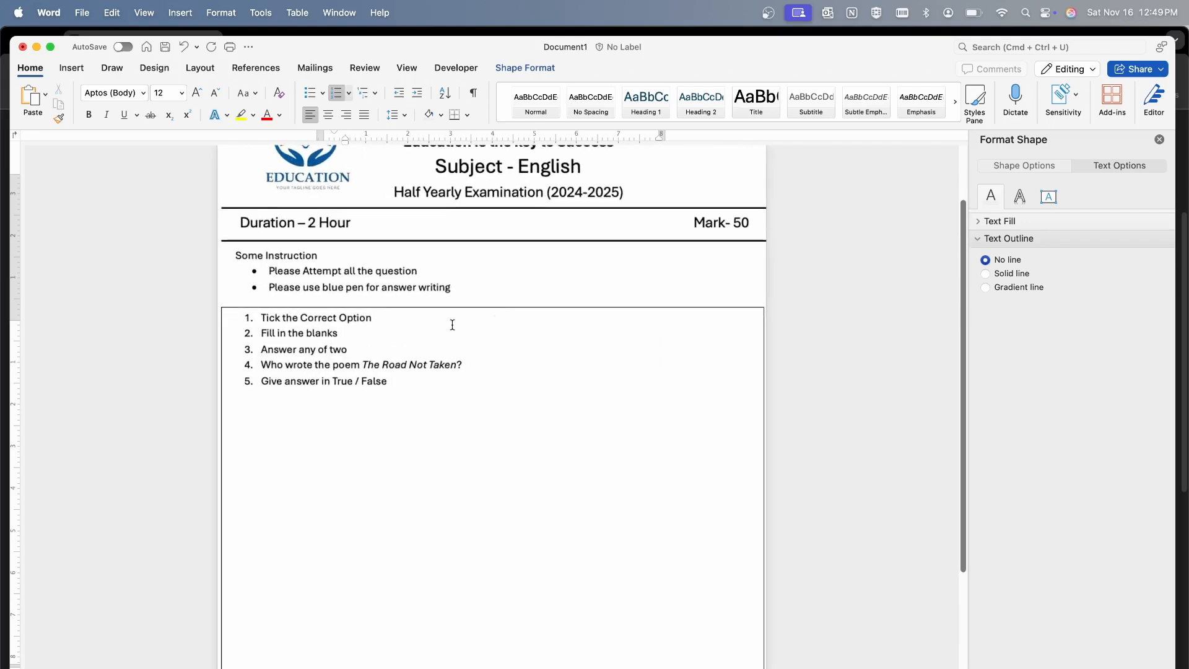
left_click(1158, 139)
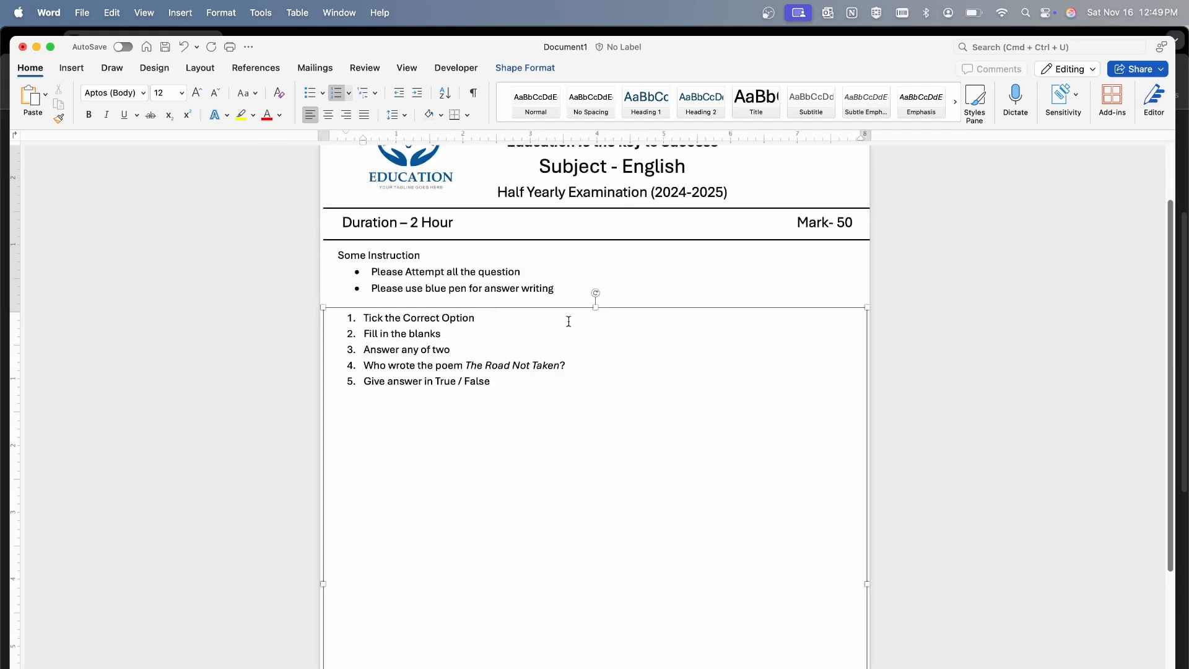
scroll(493, 331, "up", 5)
left_click(409, 284)
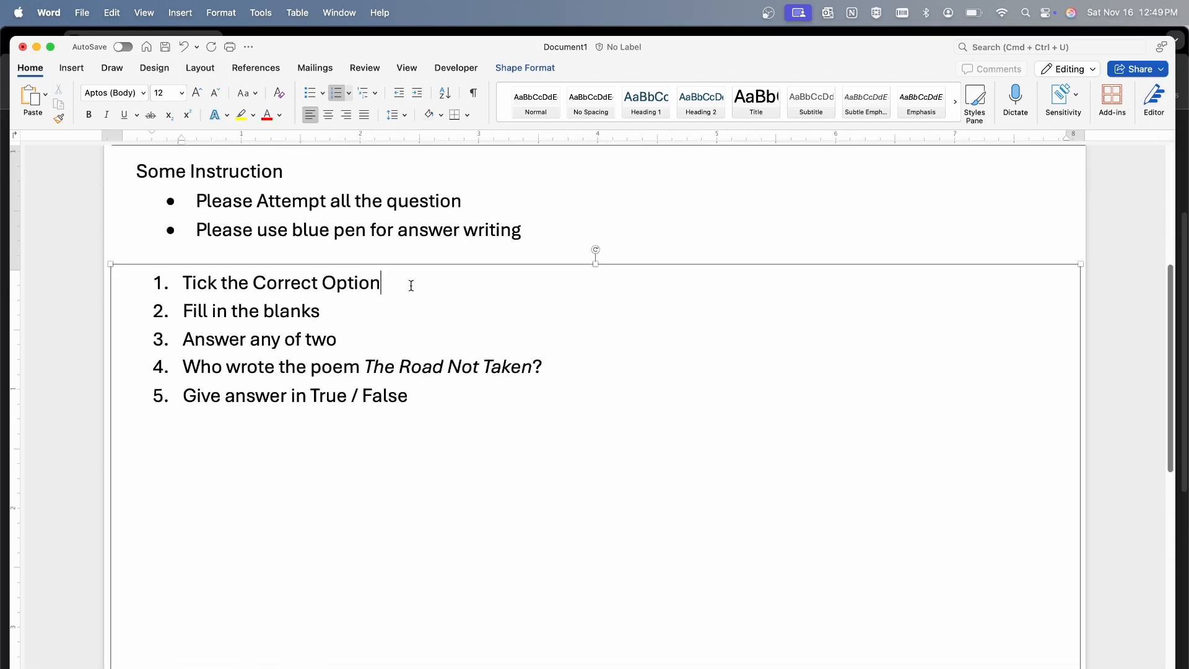
key("Return")
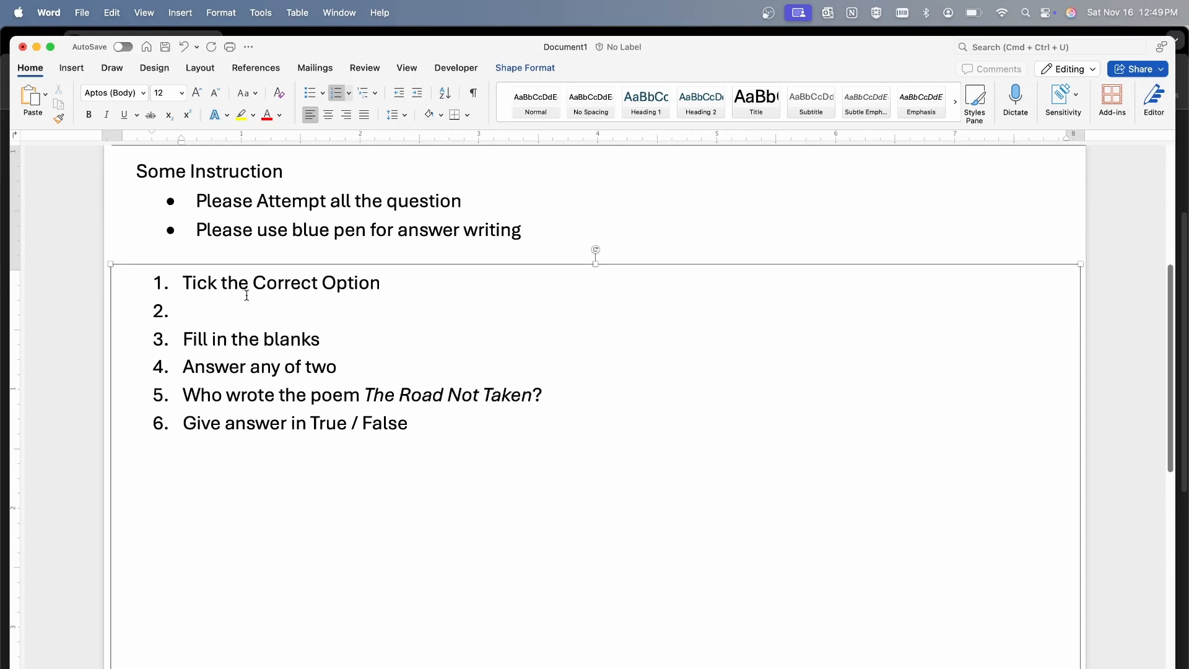
key("Tab")
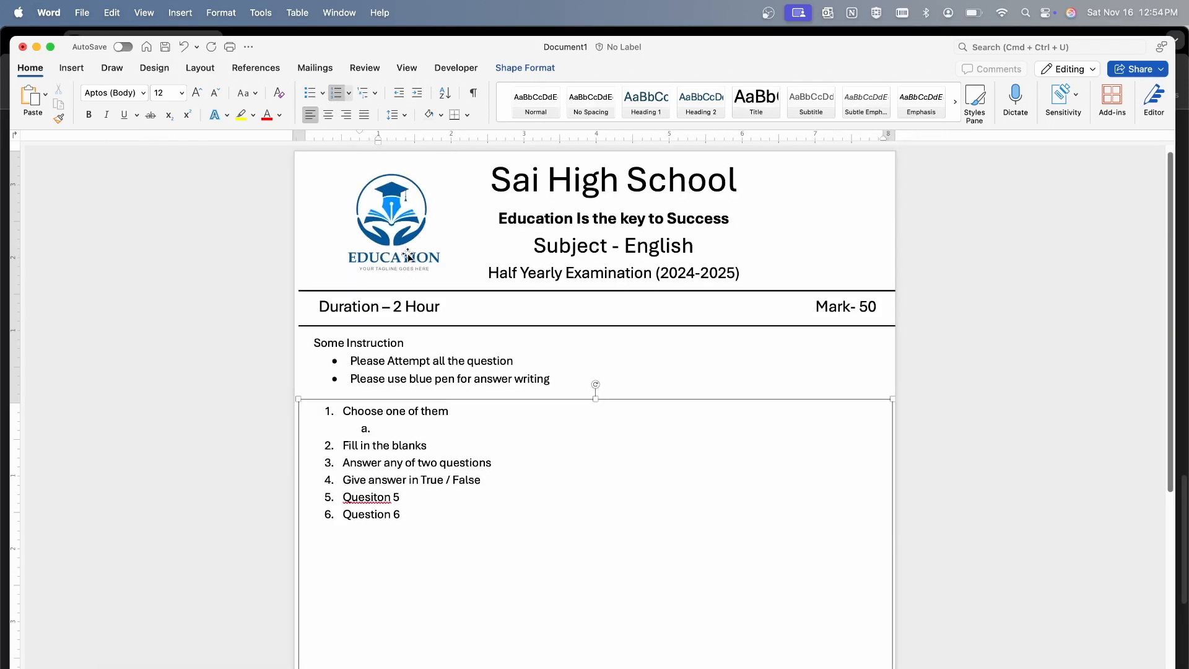
Paste "Choose the correct synonym for the word benevolent" as sub-item a and start a non-italic list line below it
type("Choose the correct synonym for the word benevolent")
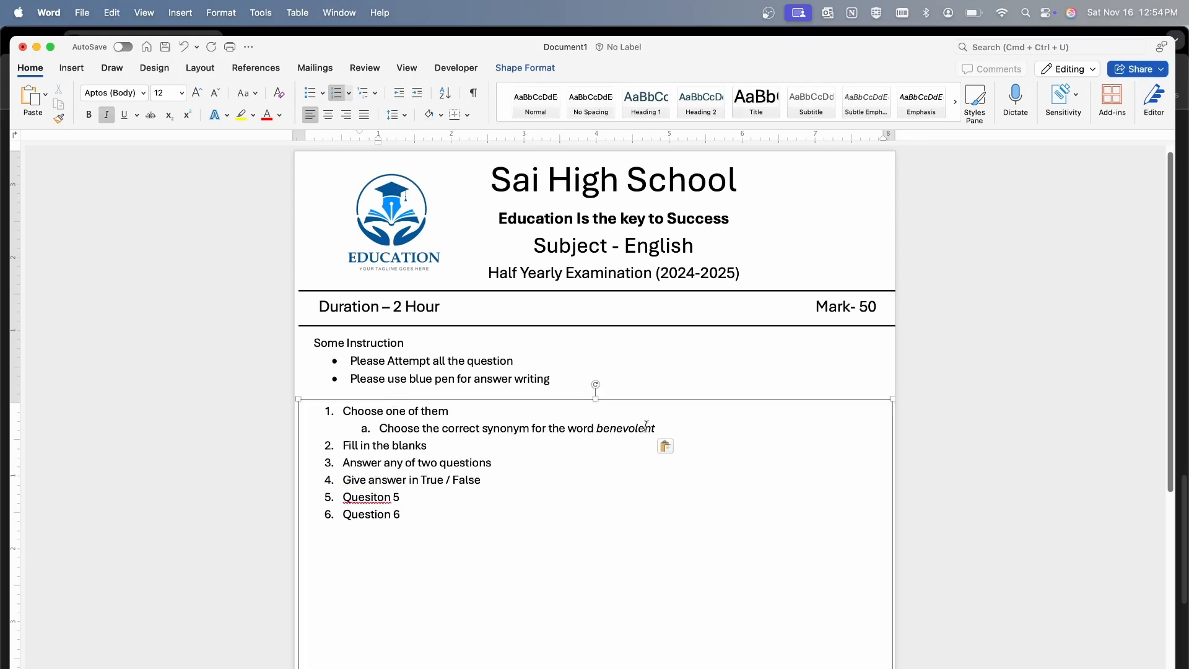
key("Return")
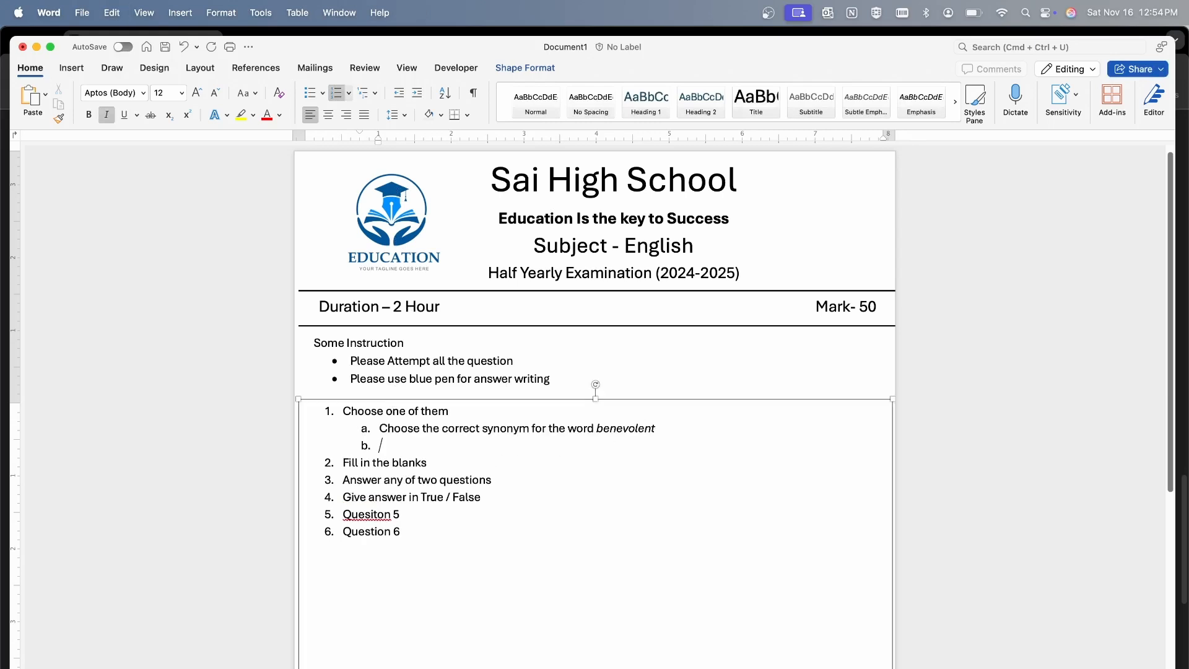
left_click(669, 431)
left_click(107, 115)
key("Return")
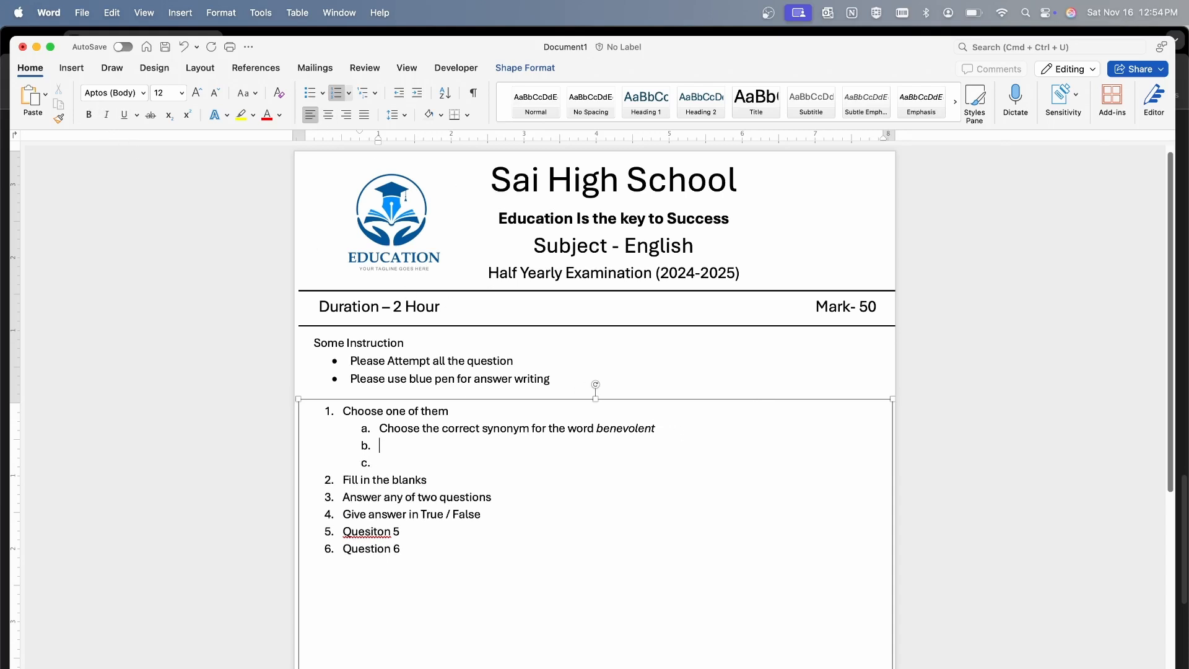
Add the options Kind, Cruel, Selfish and Lazy from ChatGPT as options i to iv under the benevolent question
key("Tab")
key("super+Tab")
left_click(397, 370)
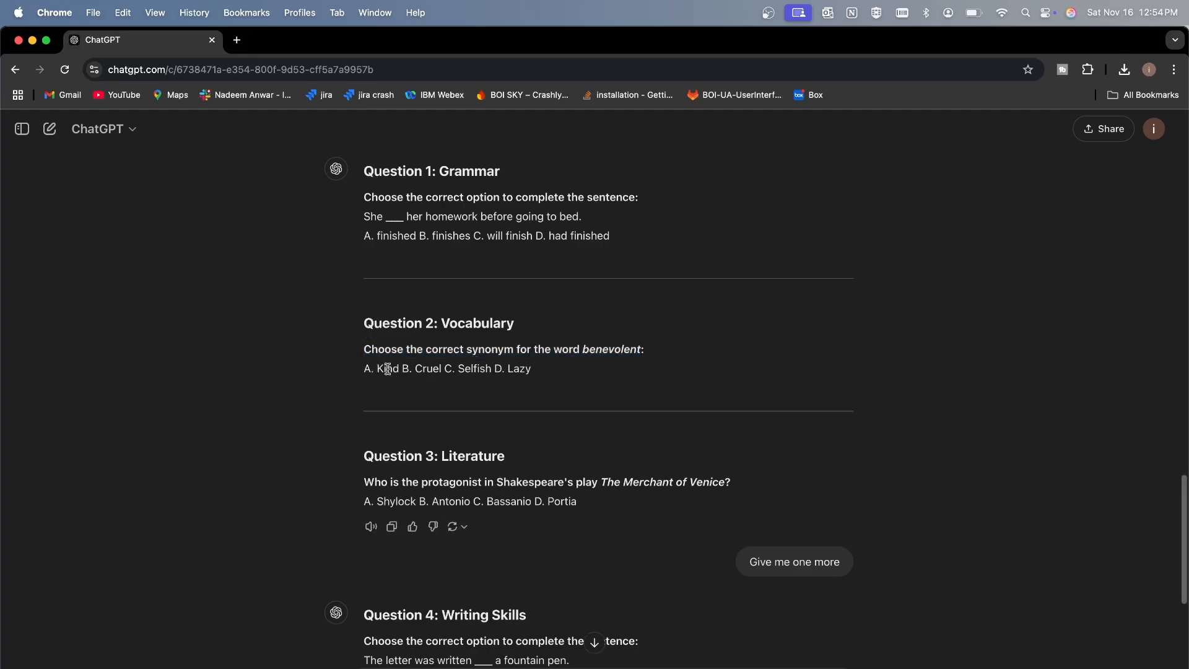
left_click_drag(376, 368, 533, 370)
key("super+c")
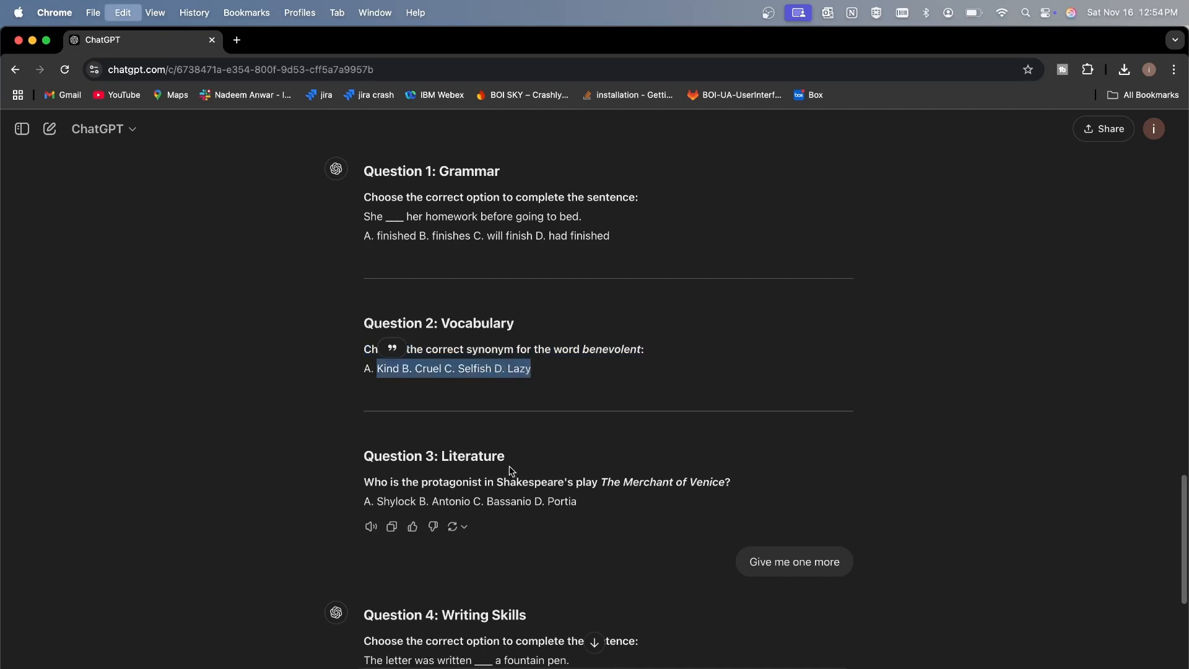
key("super+Tab")
key("super+v")
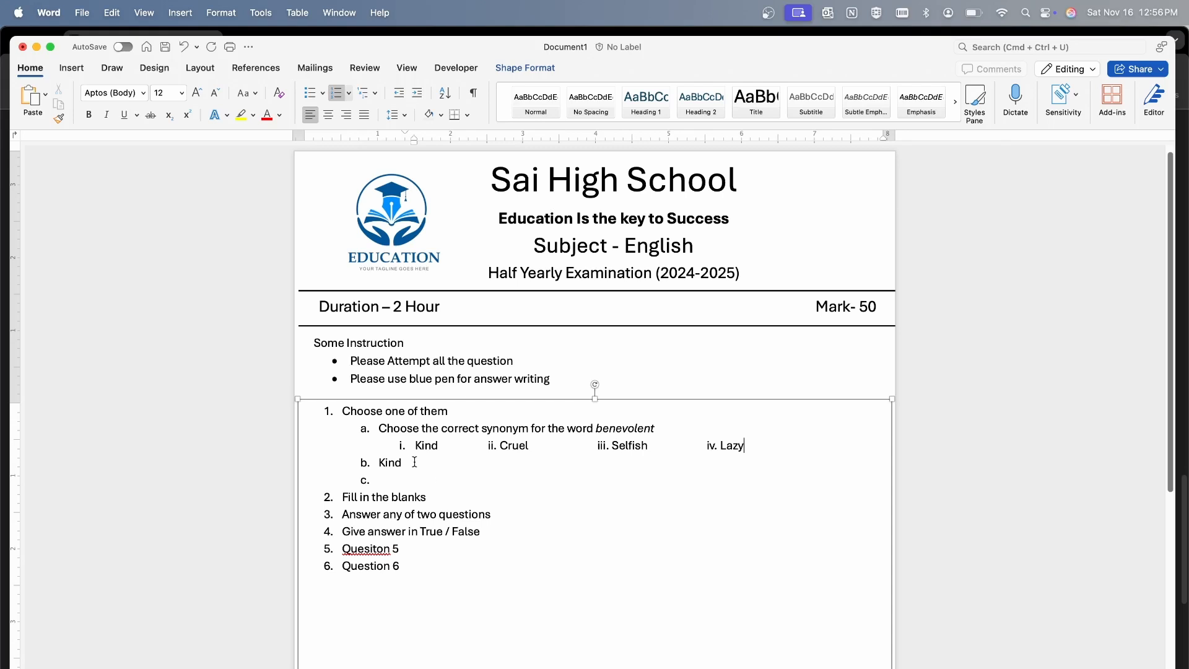
Delete the stray word "Kind" from sub-item b
left_click(411, 463)
left_click_drag(379, 463, 422, 463)
key("BackSpace")
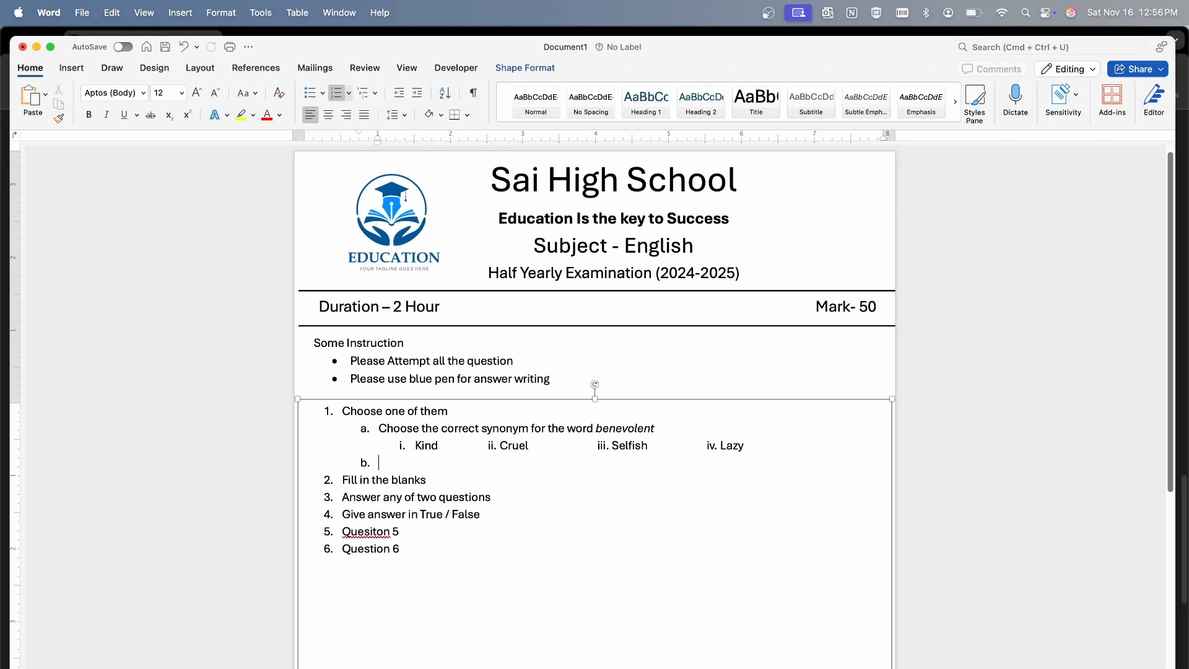
Copy "Who is the protagonist in Shakespeare's play The Merchant of Venice?" from ChatGPT and paste it into Word as sub-item b
key("super+Tab")
scroll(425, 451, "down", 2)
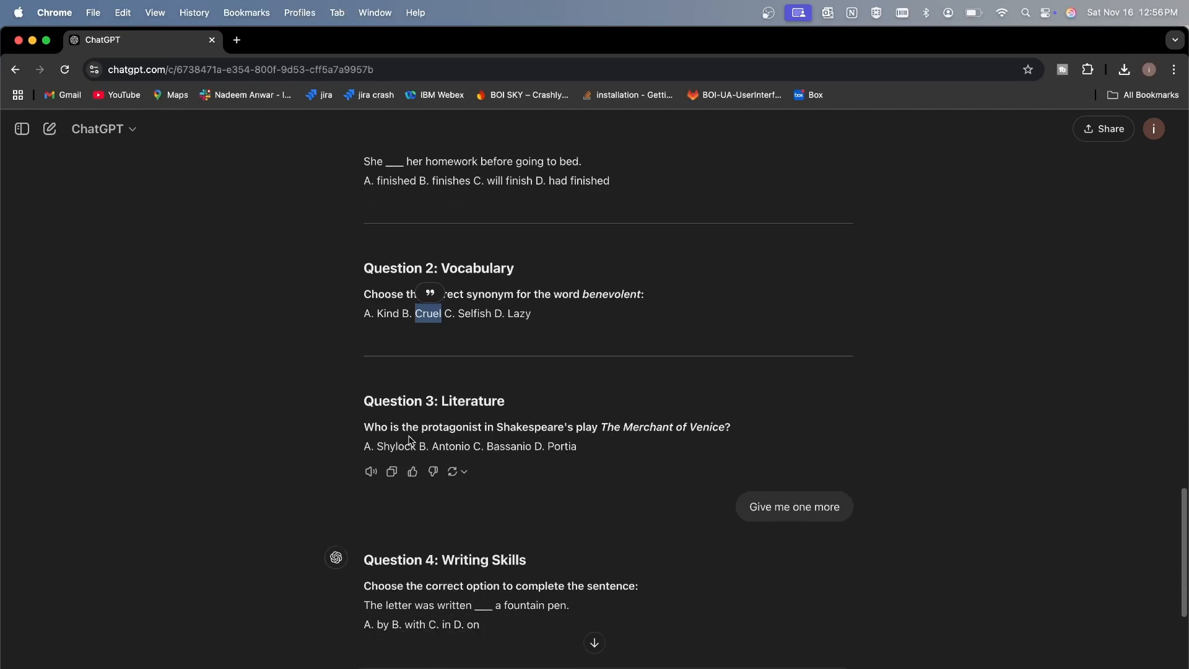
left_click_drag(365, 426, 734, 434)
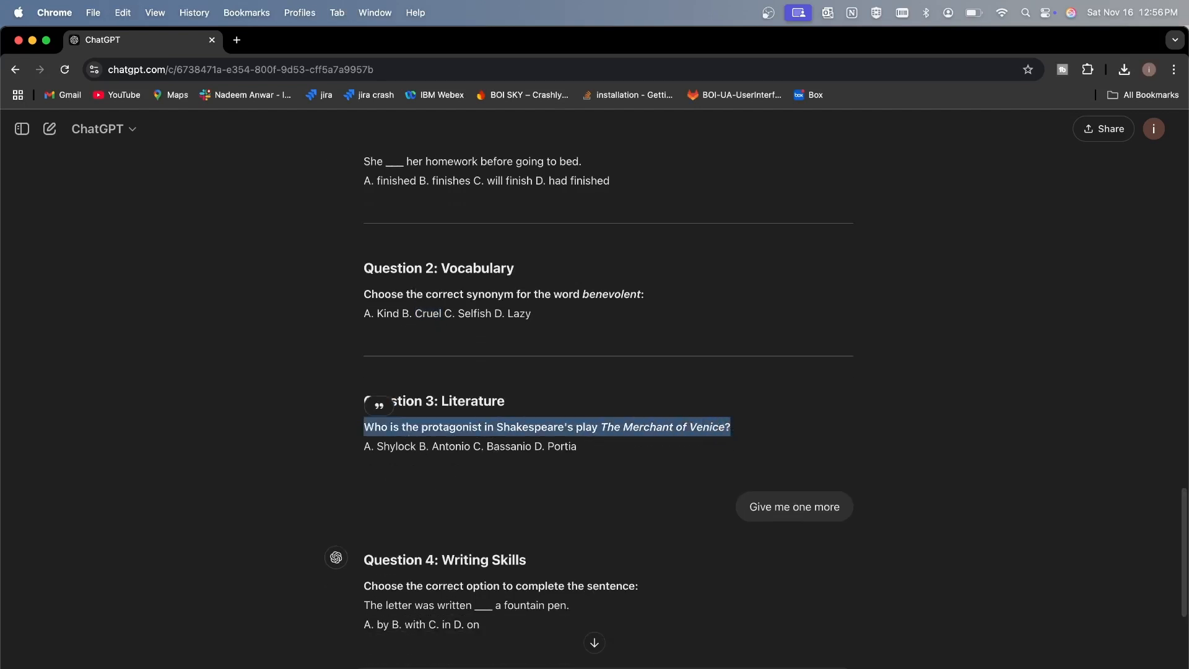
key("cmd+Tab")
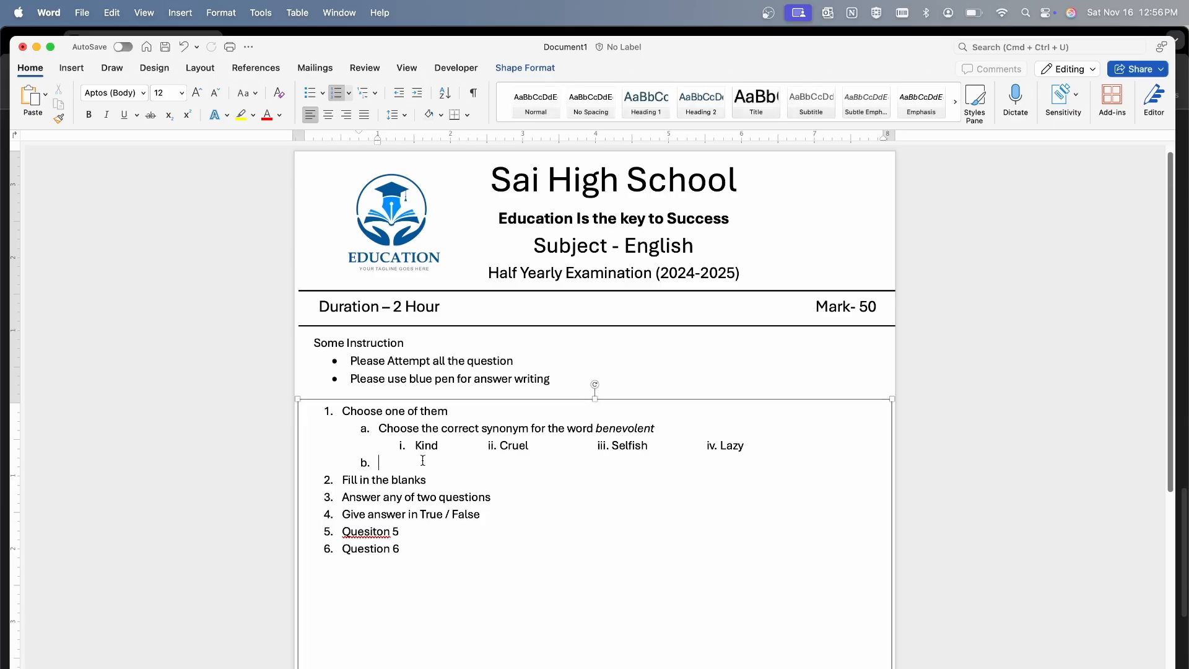
key("cmd+v")
Add the options Shylock, Antonio, Bassanio and Portia from ChatGPT as options i to iv under sub-item b
key("Return")
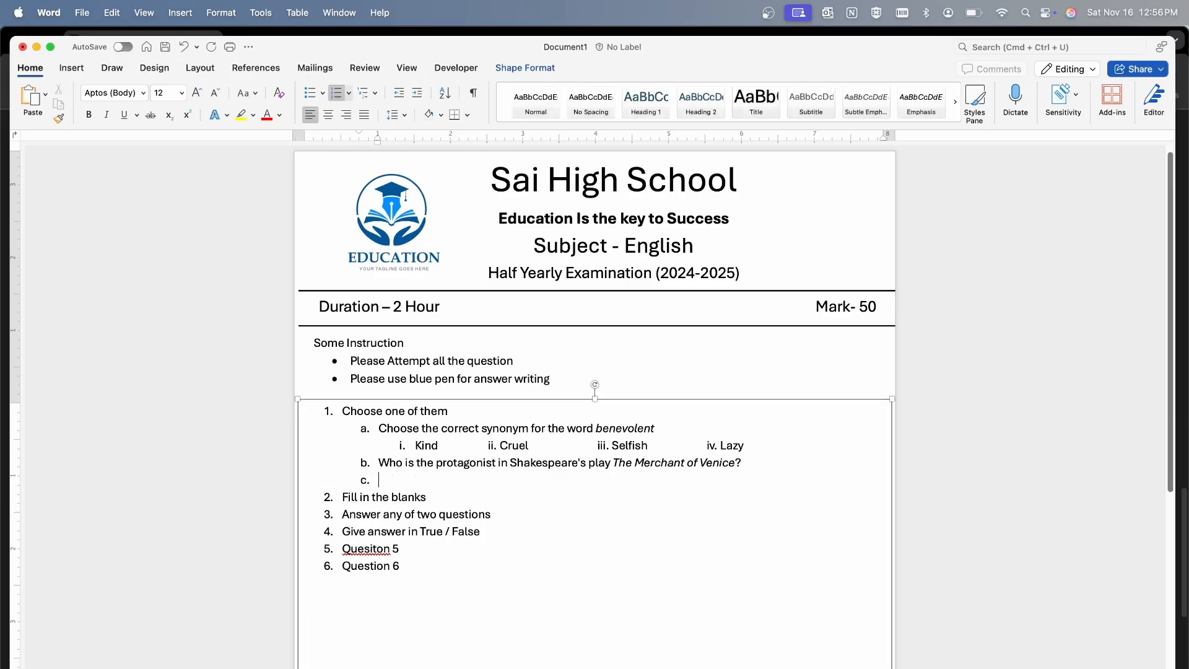
key("Tab")
key("cmd+Tab")
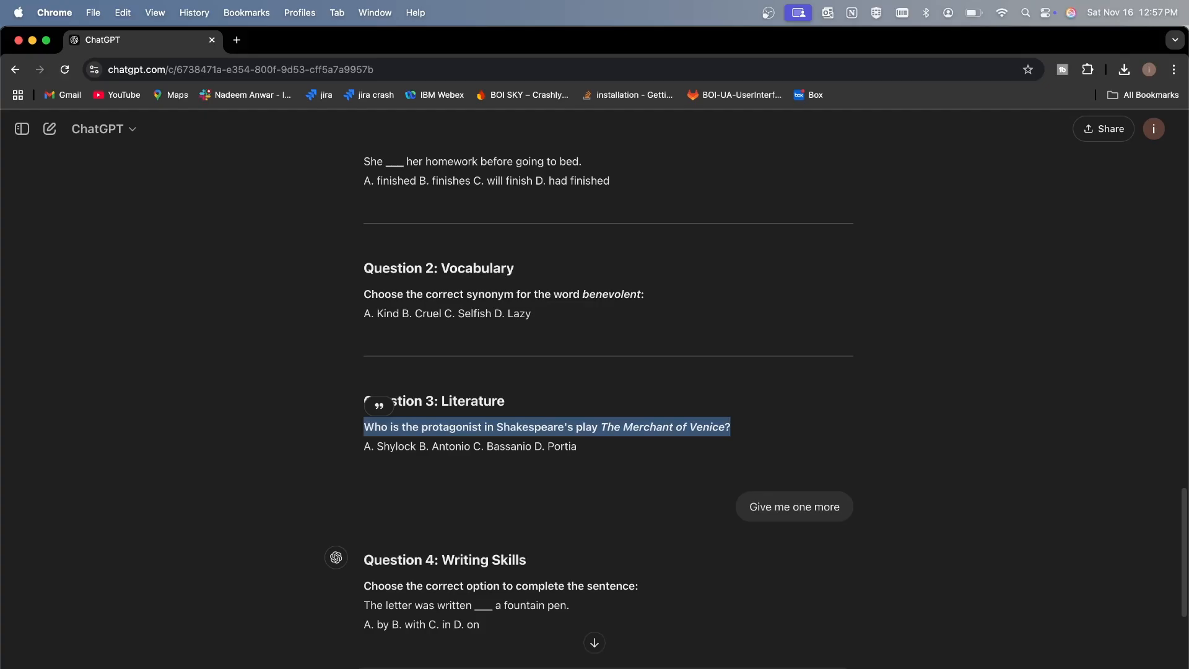
double_click(390, 447)
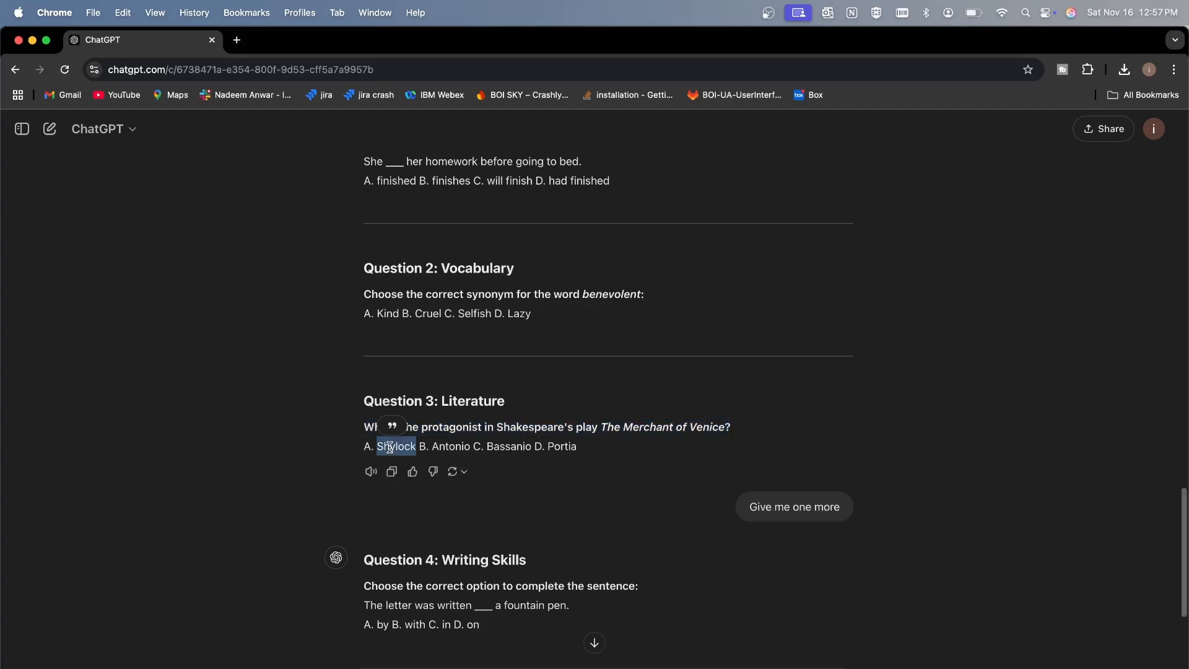
key("cmd+c")
key("cmd+Tab")
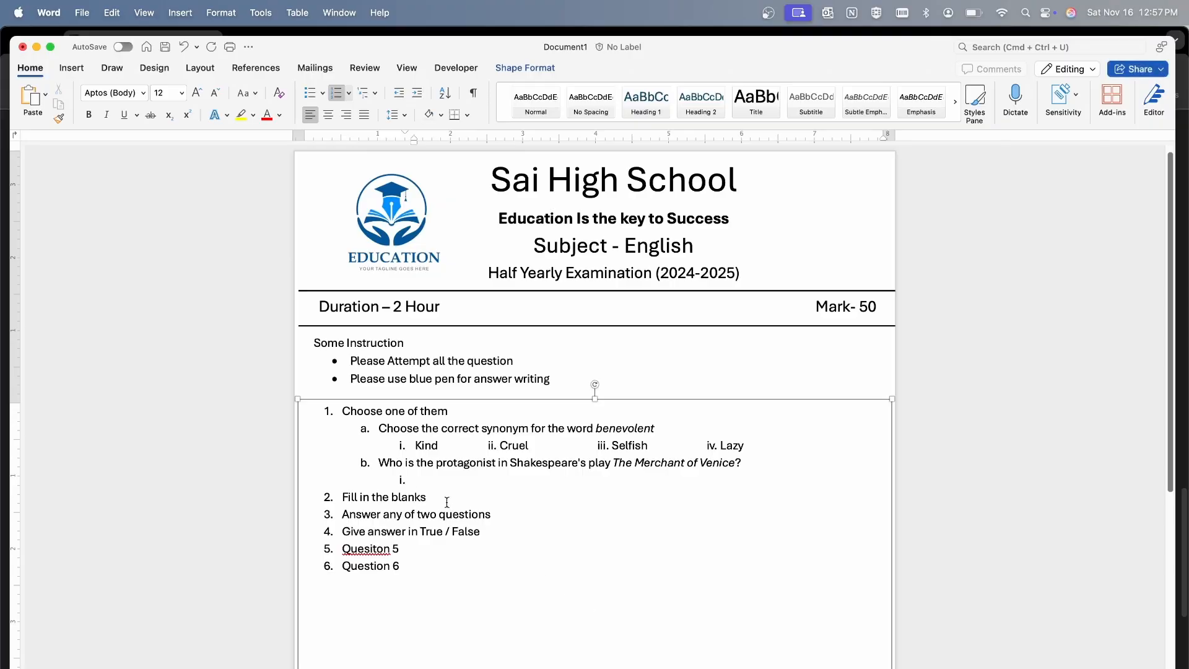
key("cmd+v")
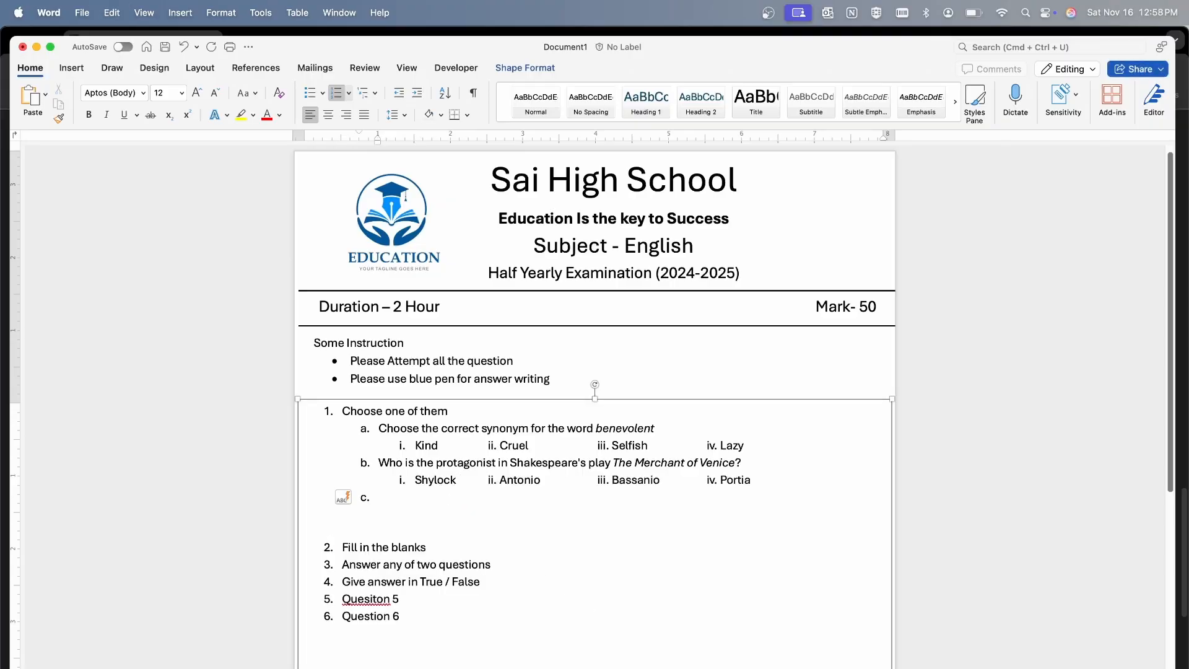
Copy "Which genre does the novel To Kill a Mockingbird belong to?" from ChatGPT and paste it into Word as sub-item c
key("cmd+Tab")
scroll(579, 610, "down", 5)
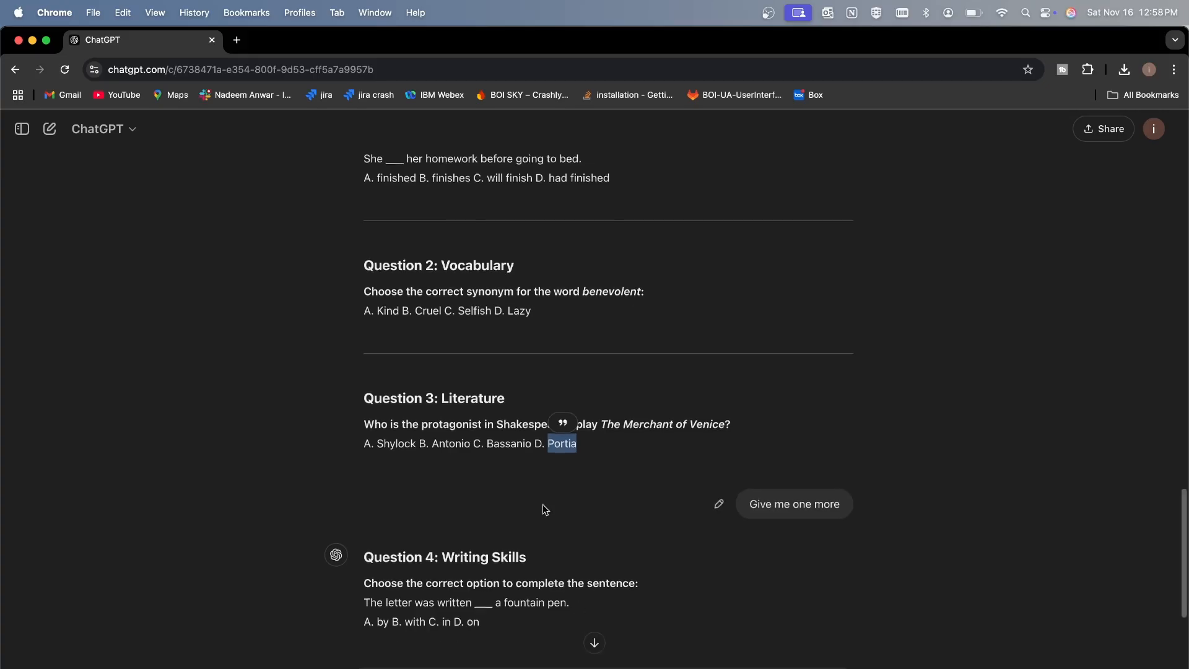
left_click_drag(373, 561, 625, 562)
double_click(626, 562)
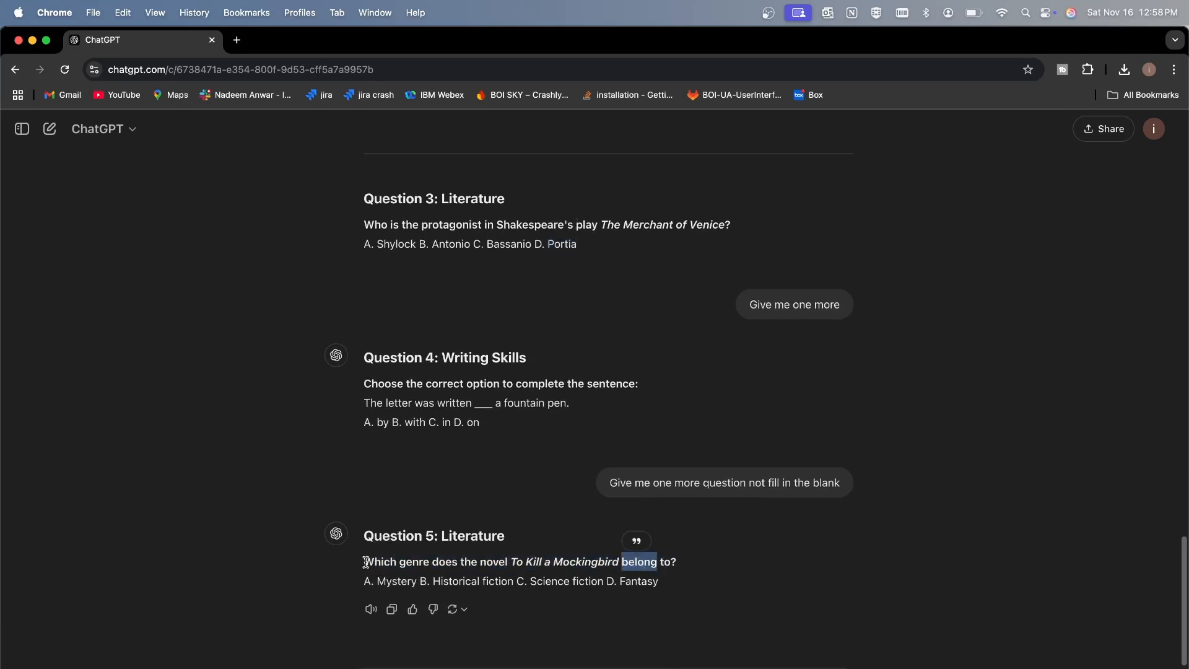
left_click_drag(366, 562, 681, 563)
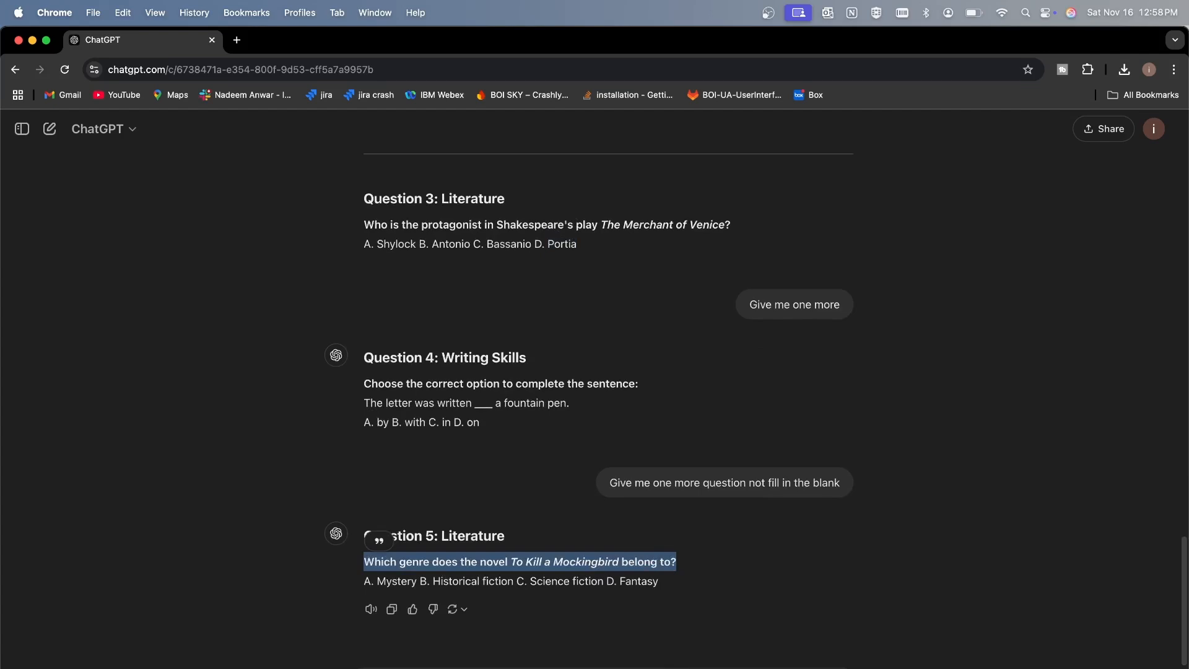
key("super+Tab")
key("super+v")
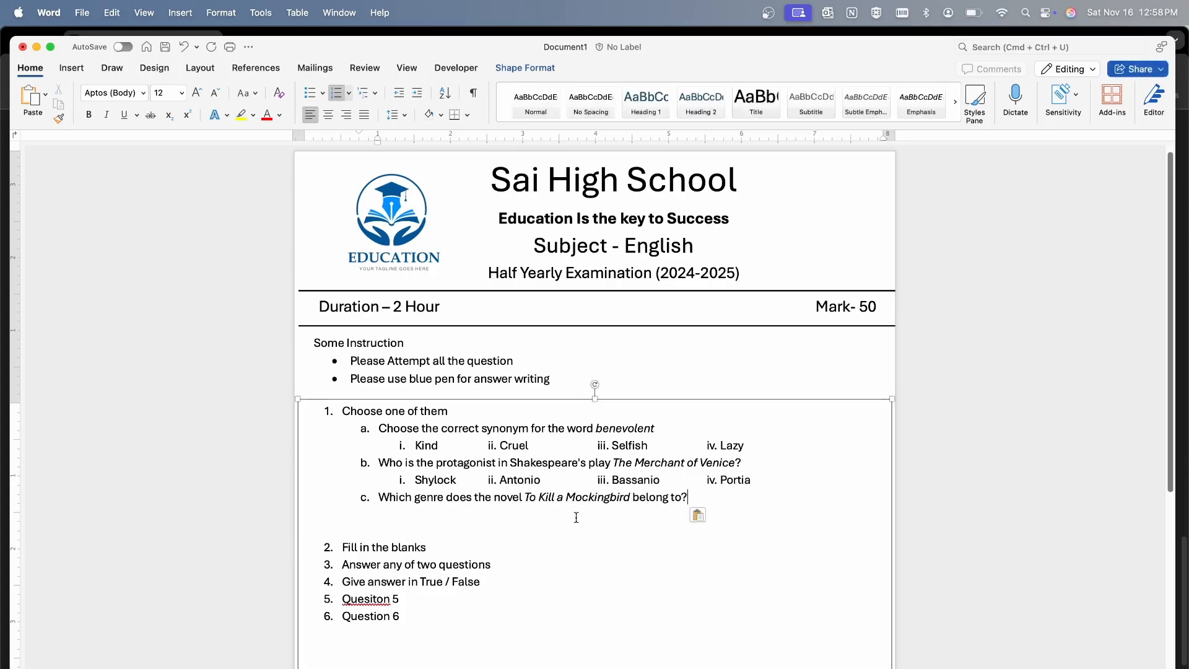
Add the options Mystery, Historical fiction, Science fiction and Fantasy from ChatGPT as options i to iv under sub-item c
key("Return")
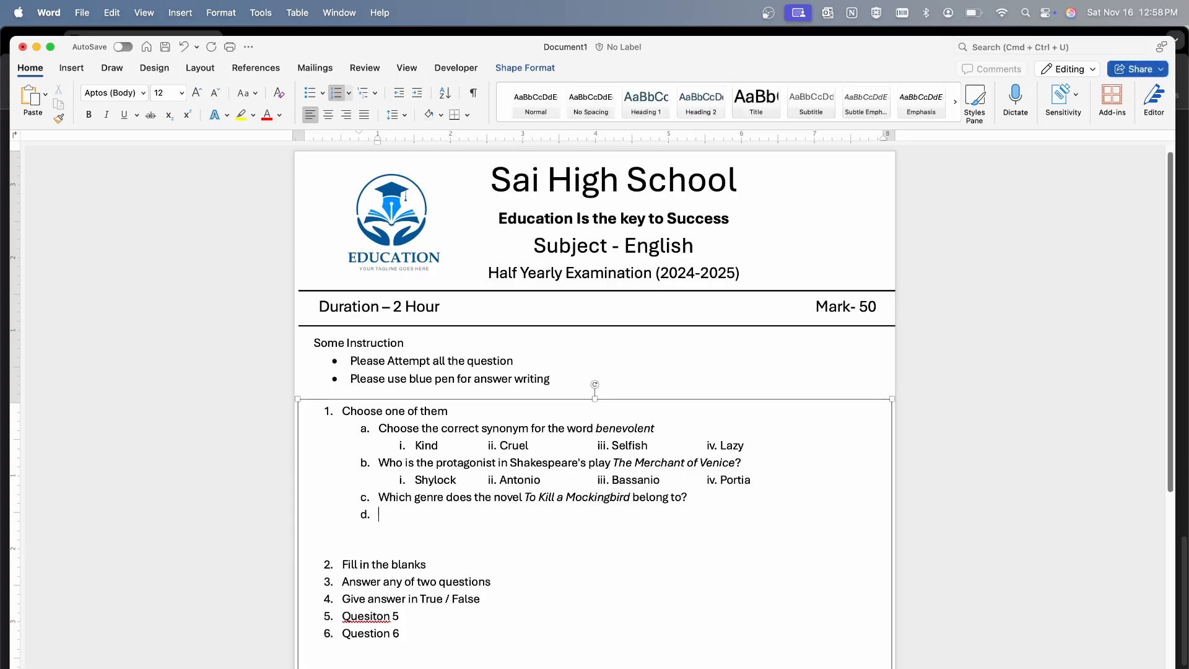
key("super+Tab")
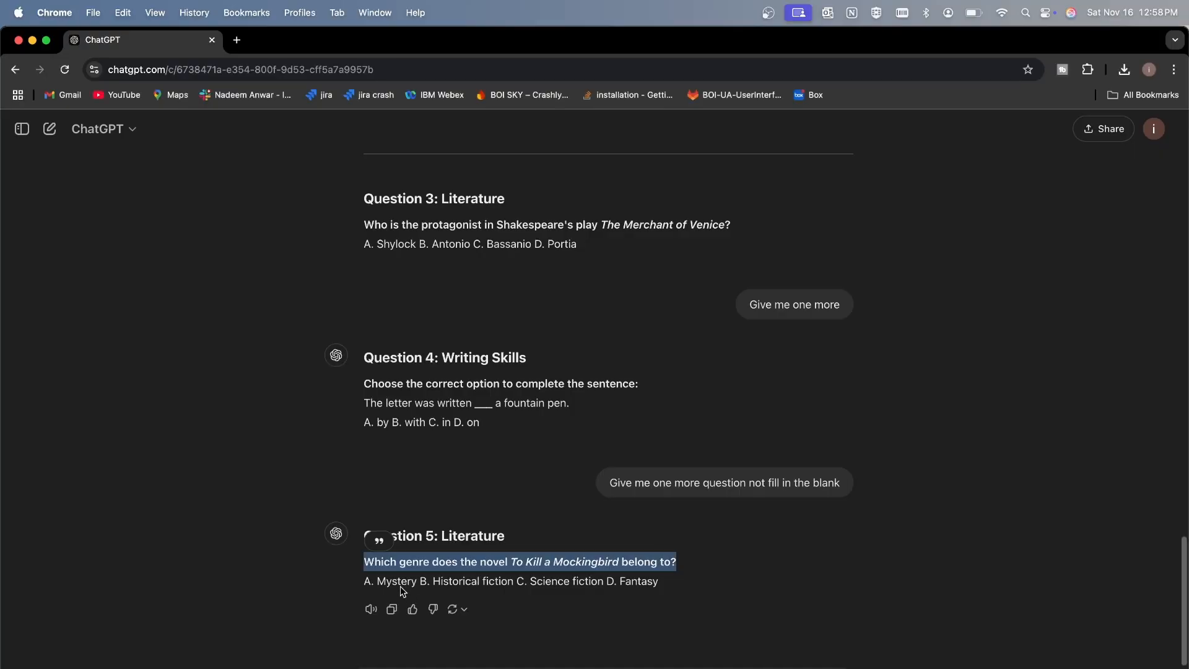
double_click(396, 581)
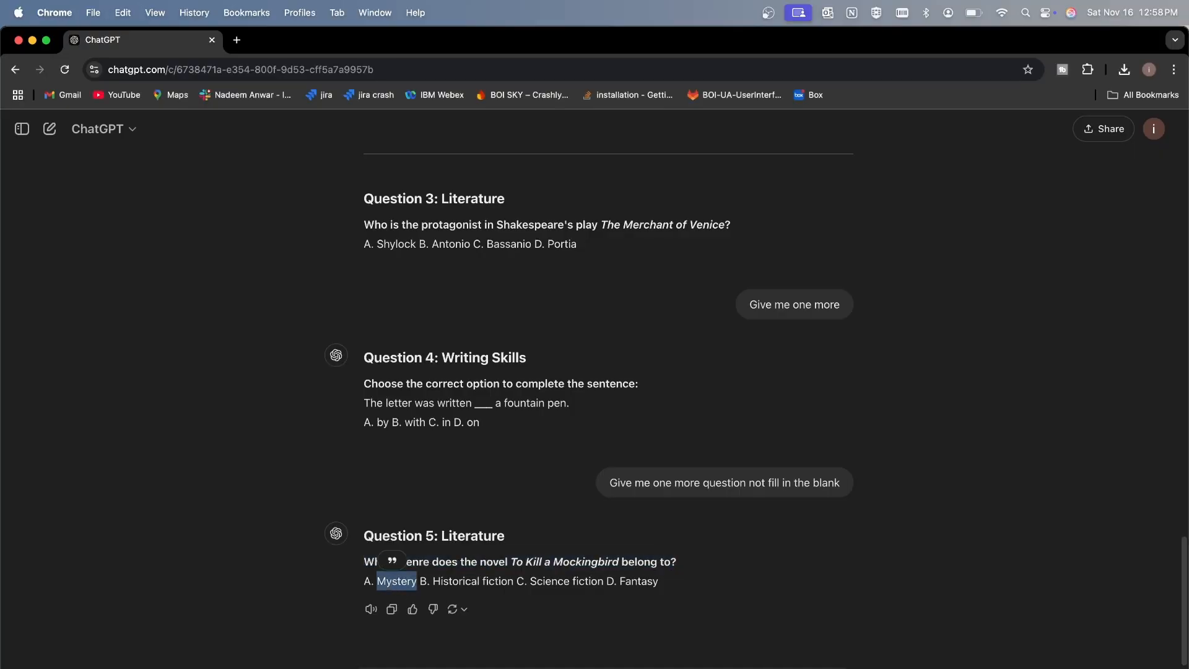
key("super+c")
key("super+Tab")
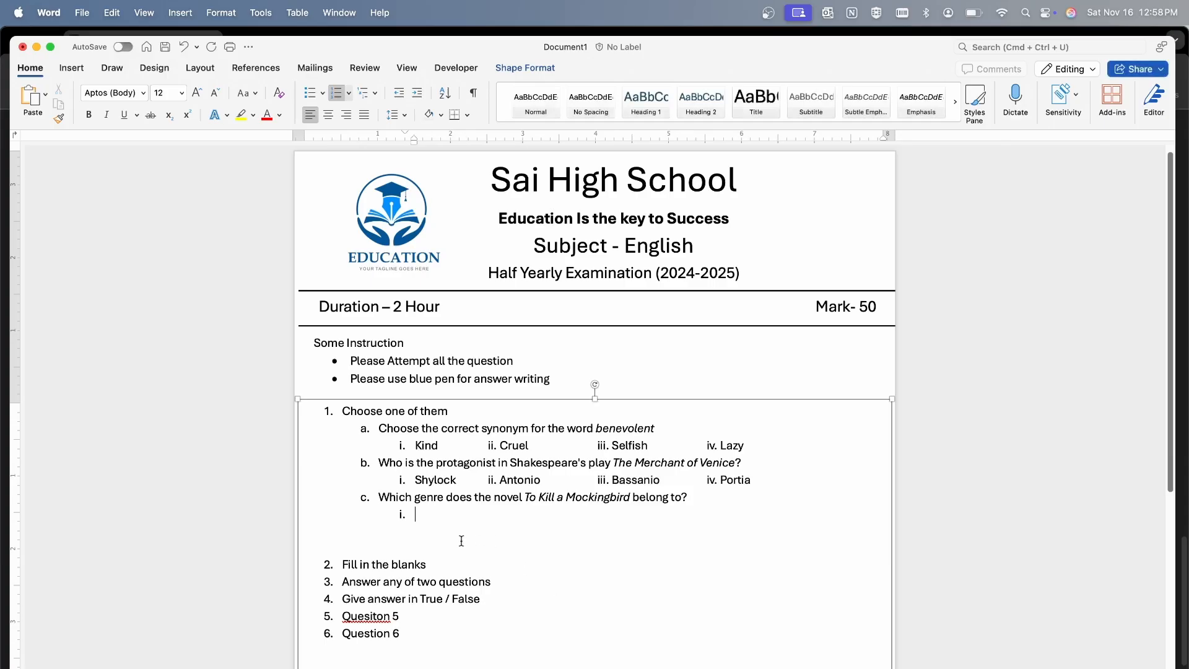
key("super+v")
key("super+v")
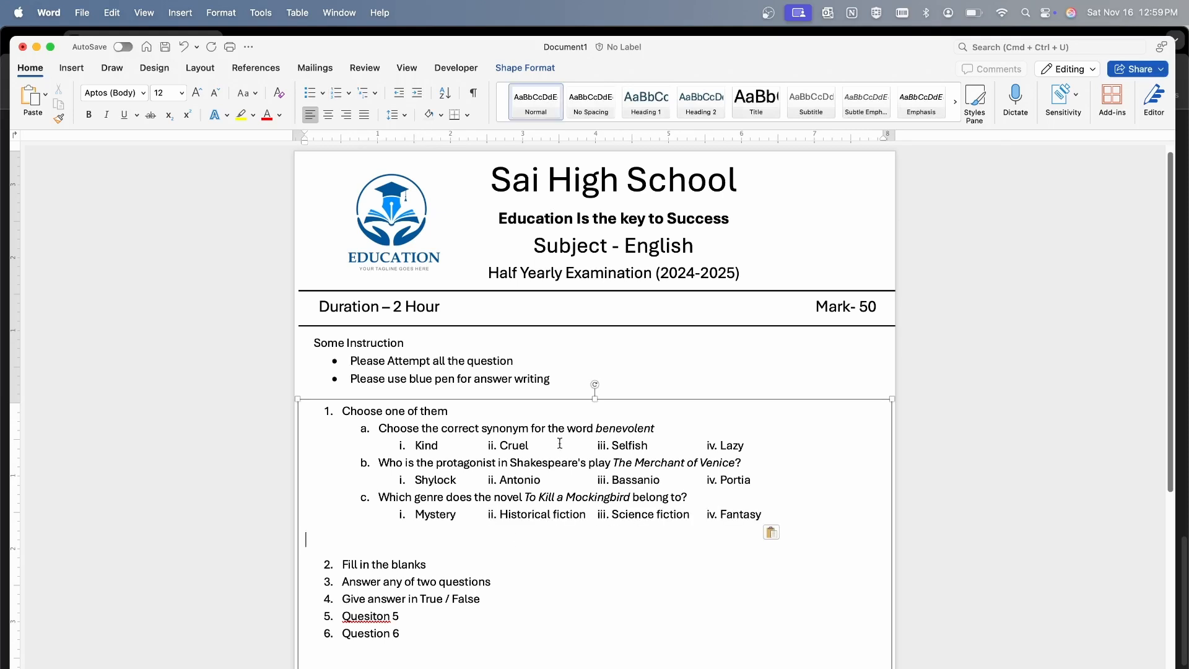
left_click(467, 410)
key("Return")
key("BackSpace")
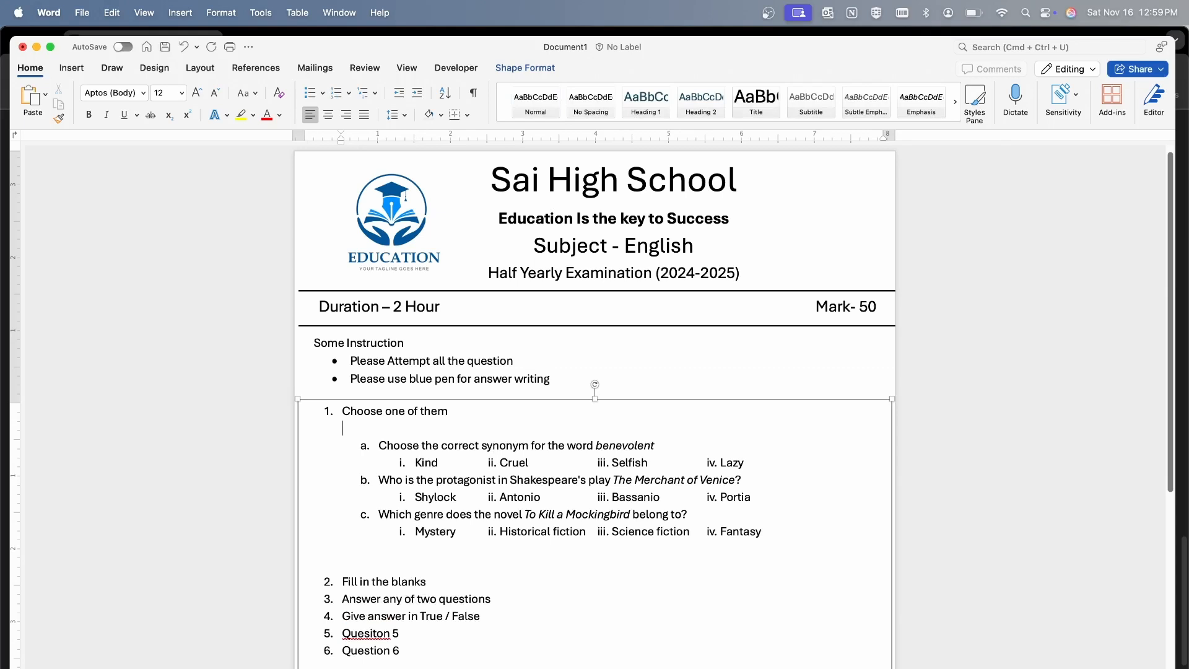
key("Return")
key("BackSpace")
key("BackSpace")
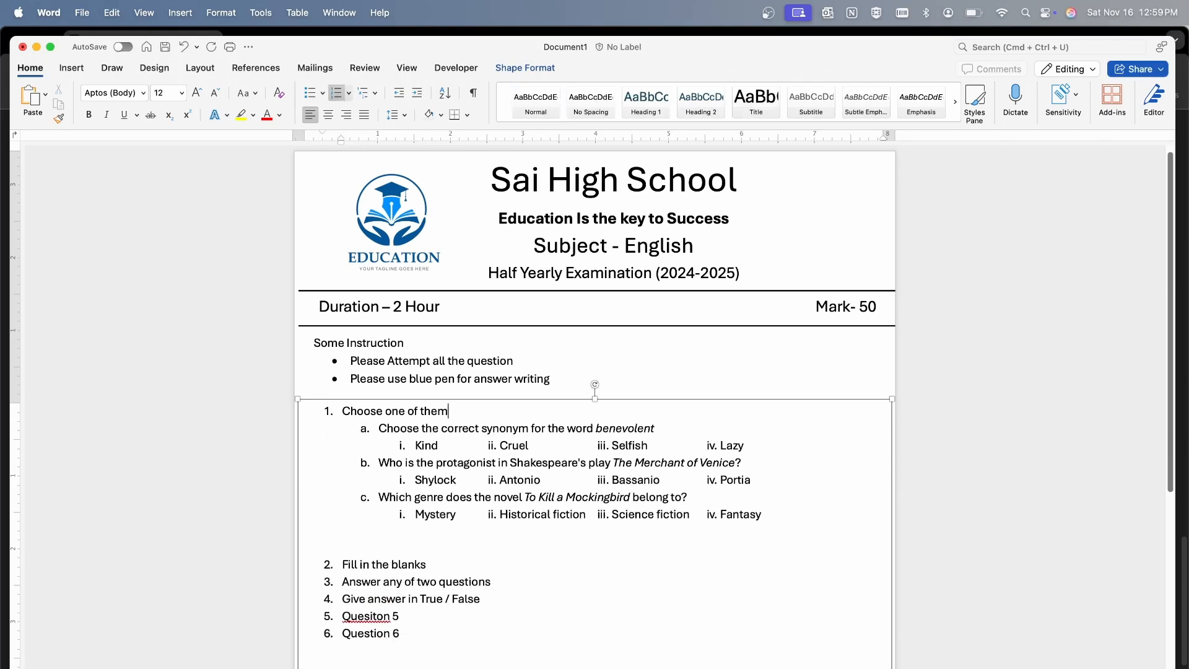
Remove the blank space above question 2 and start a lettered sub-item under "Fill in the blanks"
left_click(384, 543)
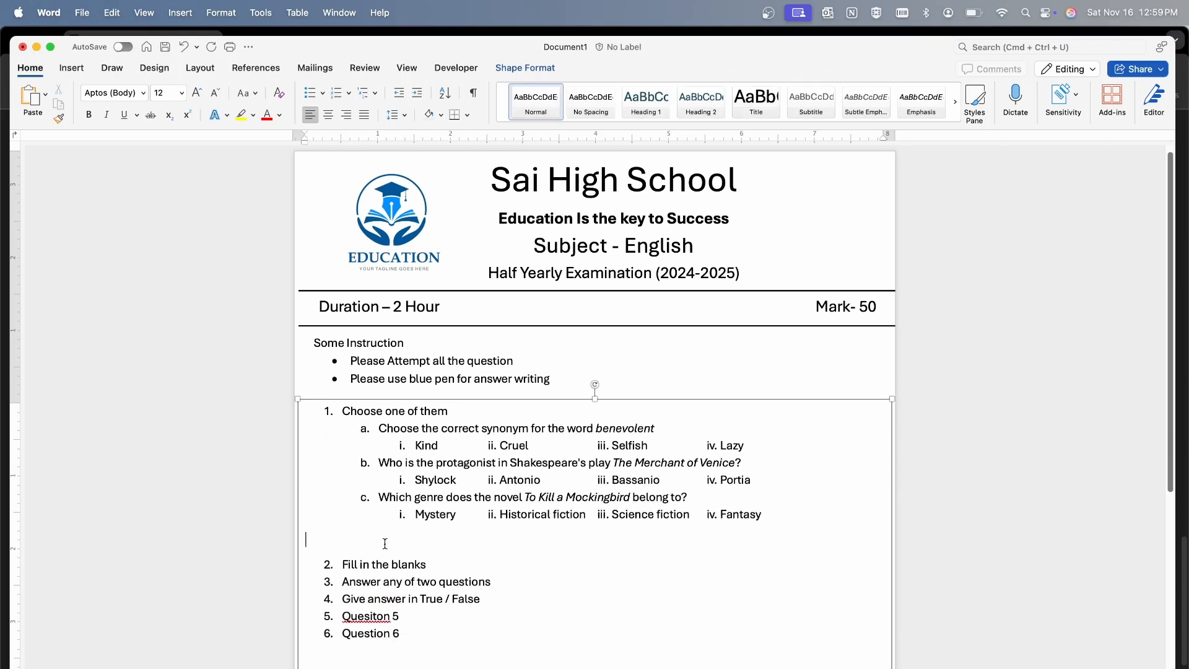
key("BackSpace")
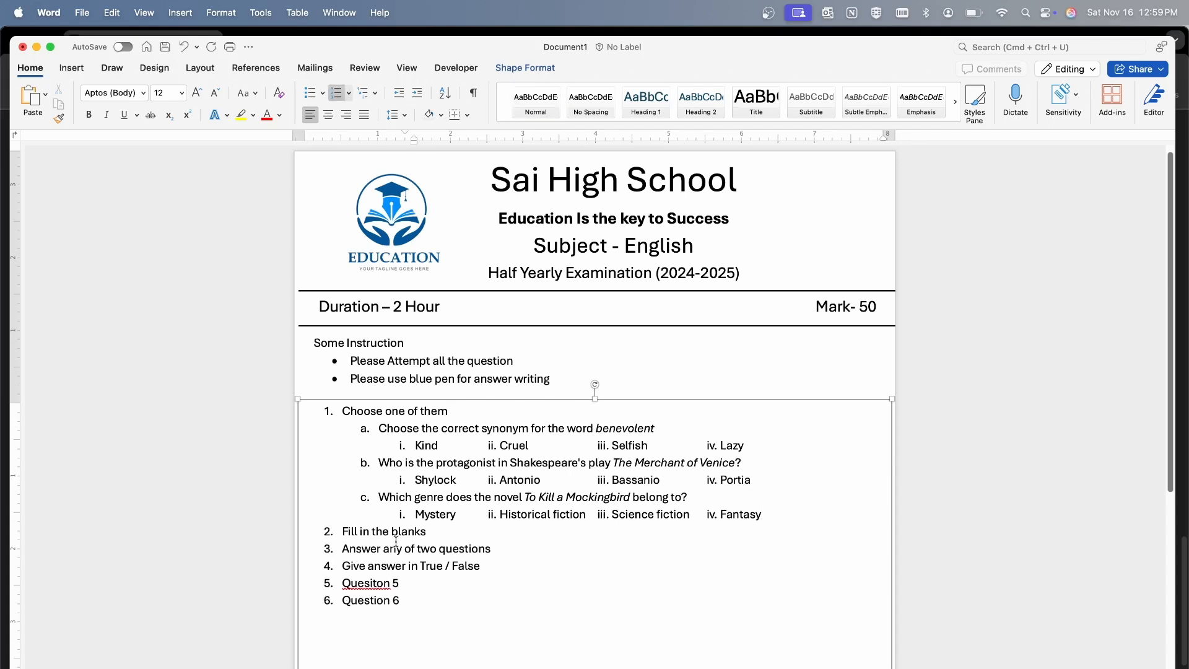
left_click(451, 534)
key("Return")
key("Tab")
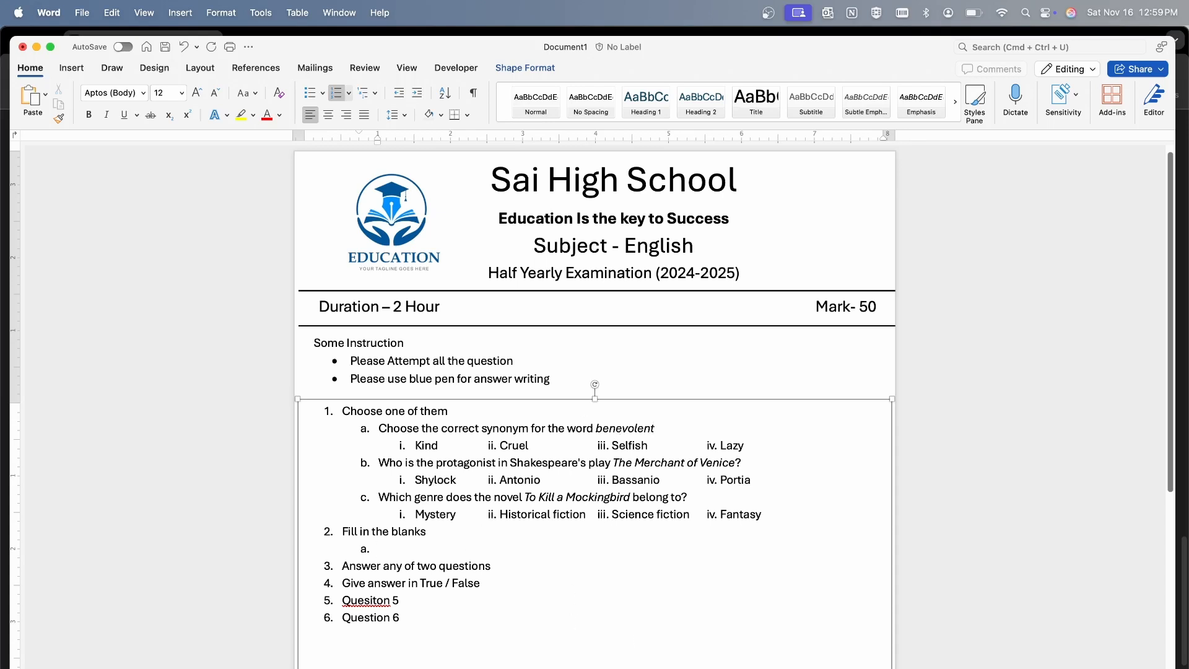
Paste five fill-in-the-blank sentences as items a) to e) under question 2, each with options A to D
key("super+Tab")
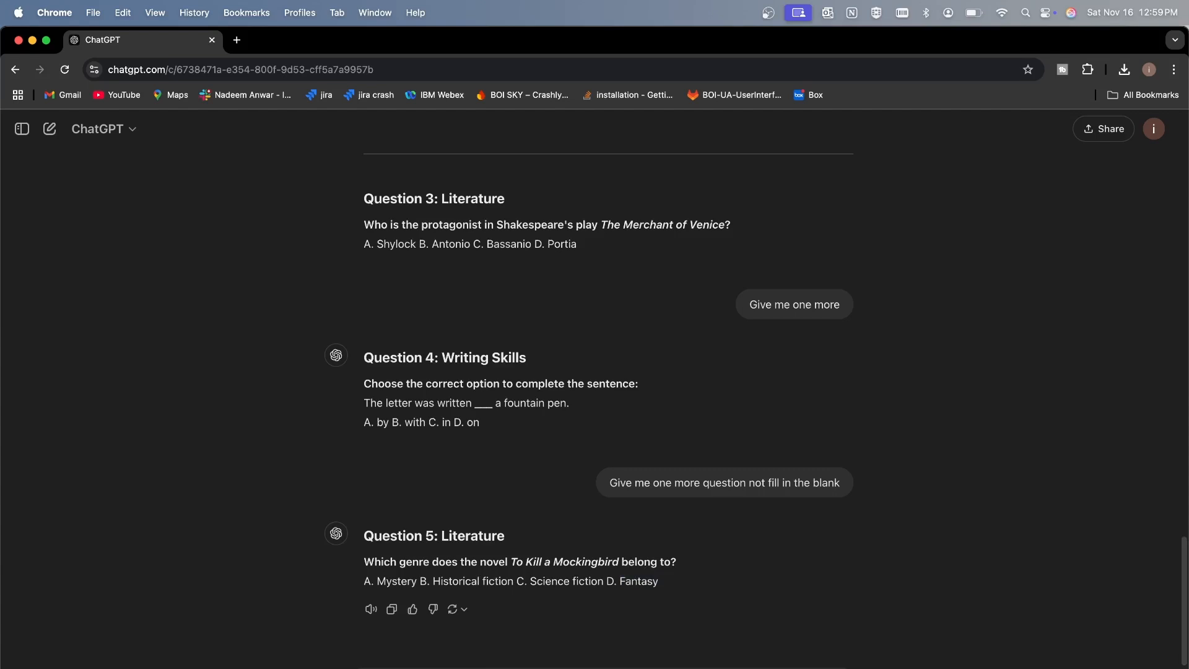
key("super+Tab")
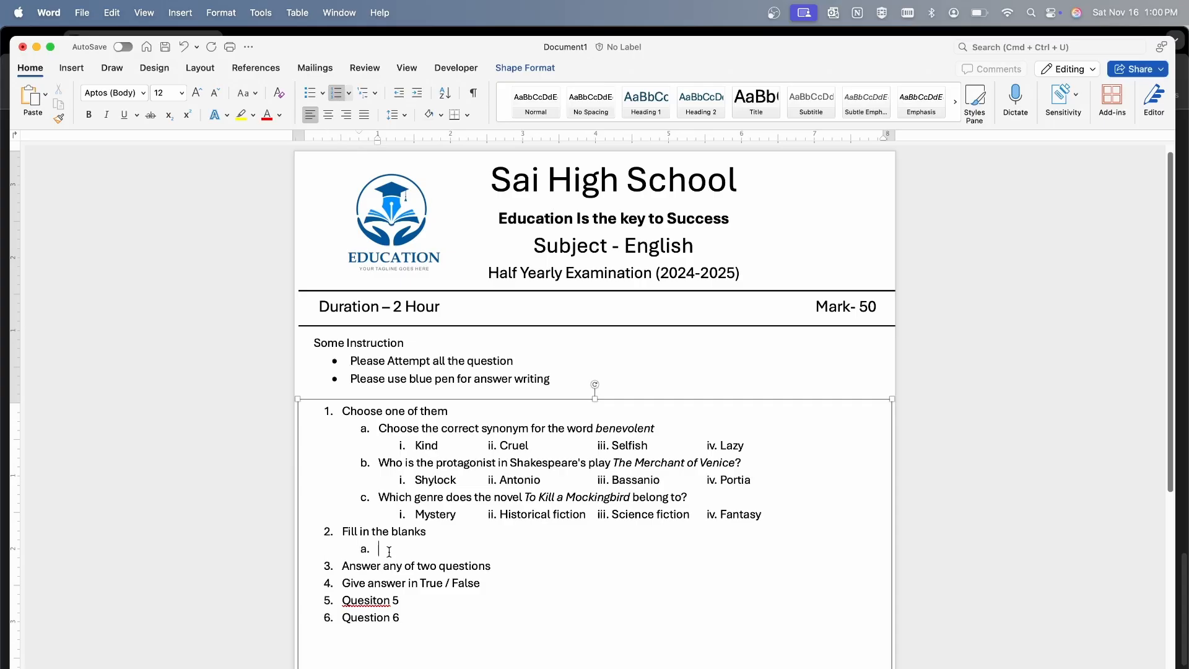
key("super+v")
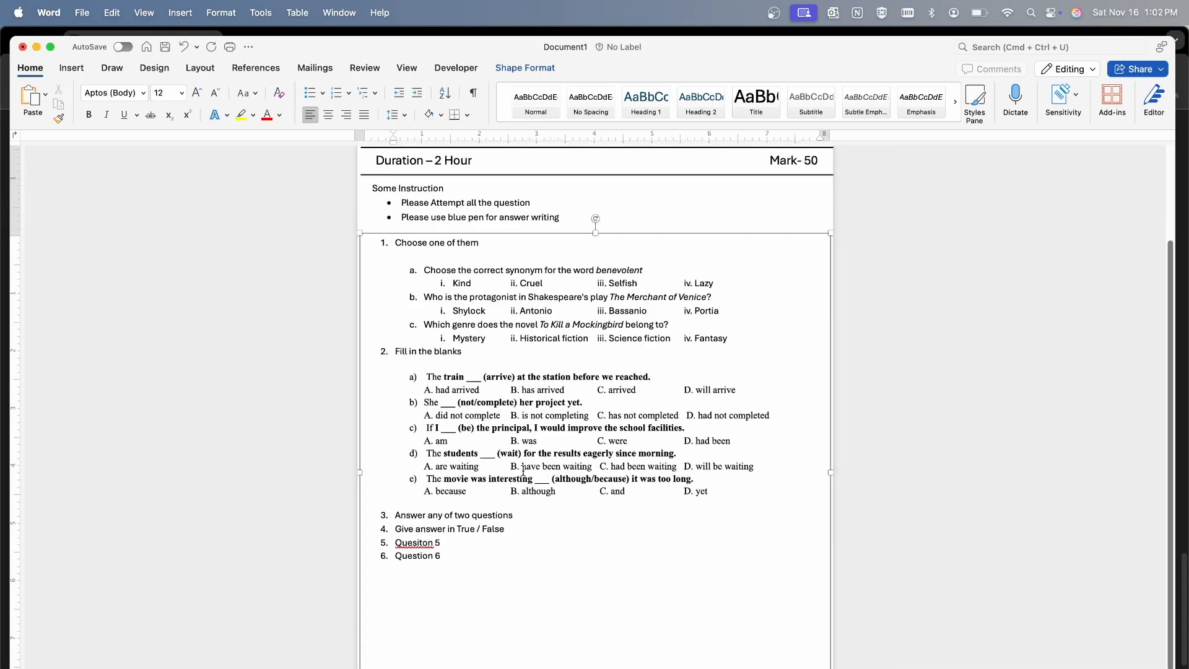
scroll(486, 461, "up", 5)
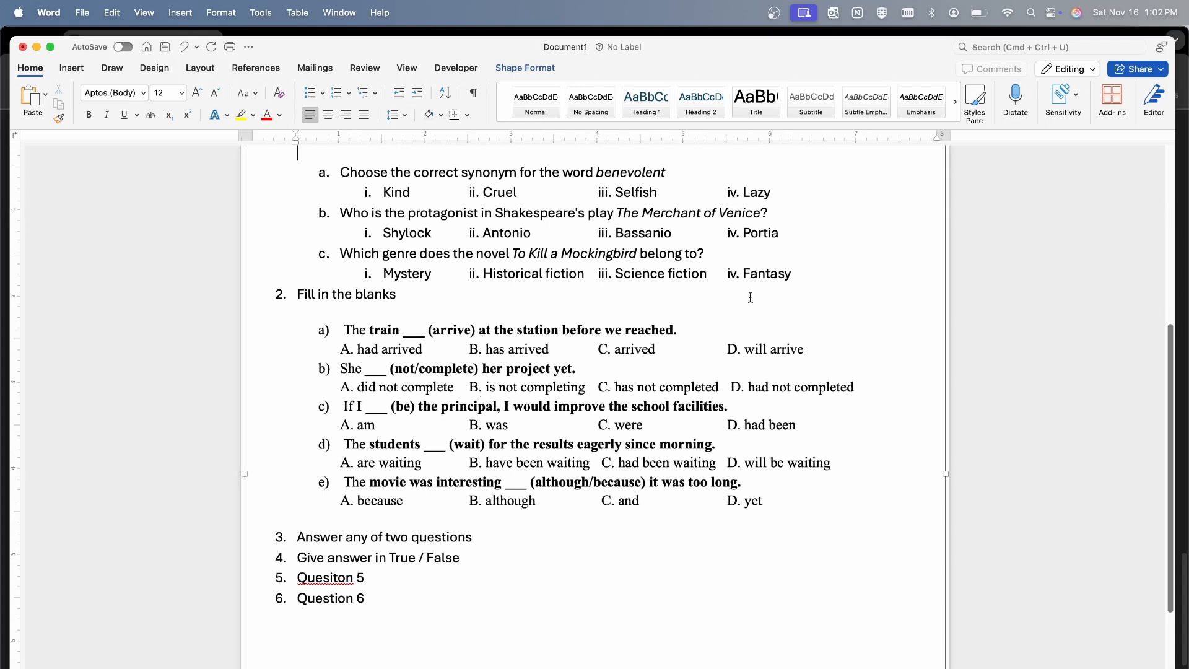
scroll(770, 297, "up", 3)
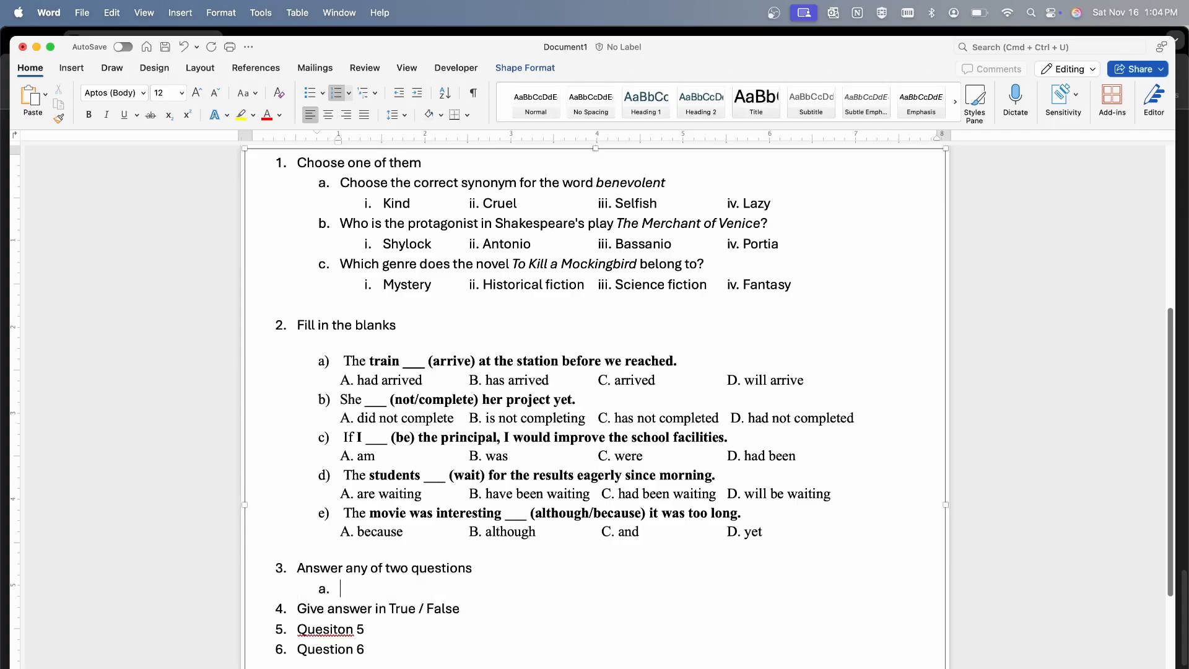
Paste Importance of Education, Environmental Pollution and A Memorable Day in Your Life as sub-items of question 3 and delete their stray bullet symbols
key("super+v")
left_click(378, 590)
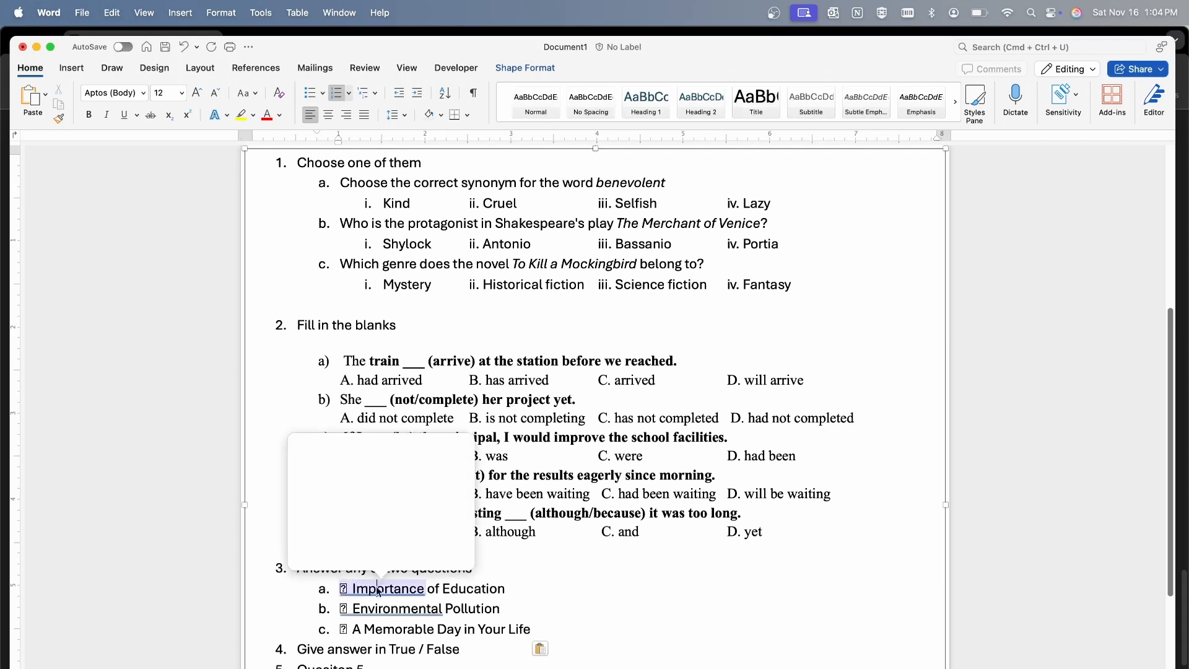
left_click(385, 663)
left_click(385, 609)
key("BackSpace")
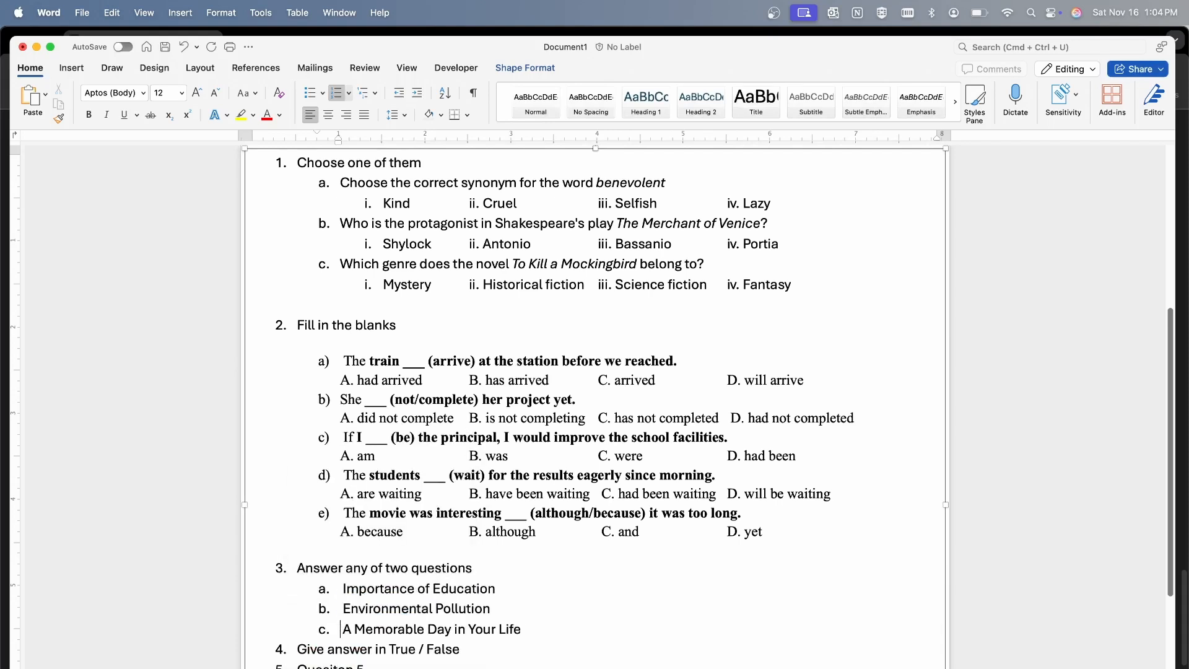
Insert a blank, unnumbered line between sub-item c of question 3 and question 4
scroll(543, 568, "down", 3)
key("Return")
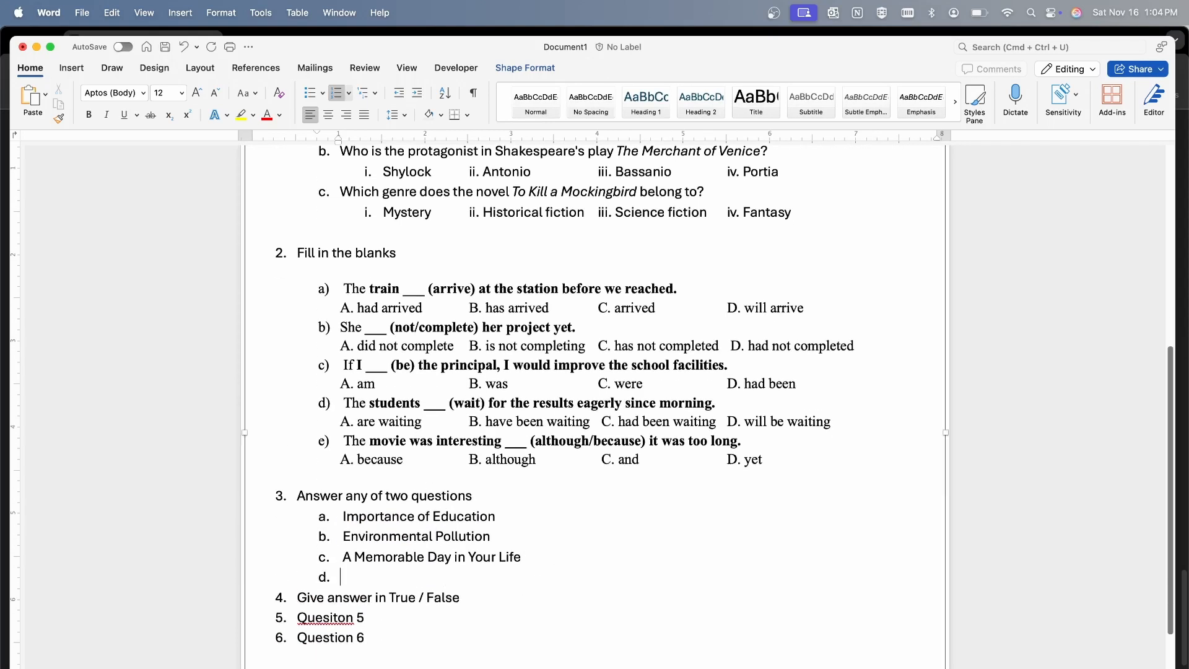
key("BackSpace")
scroll(510, 589, "down", 5)
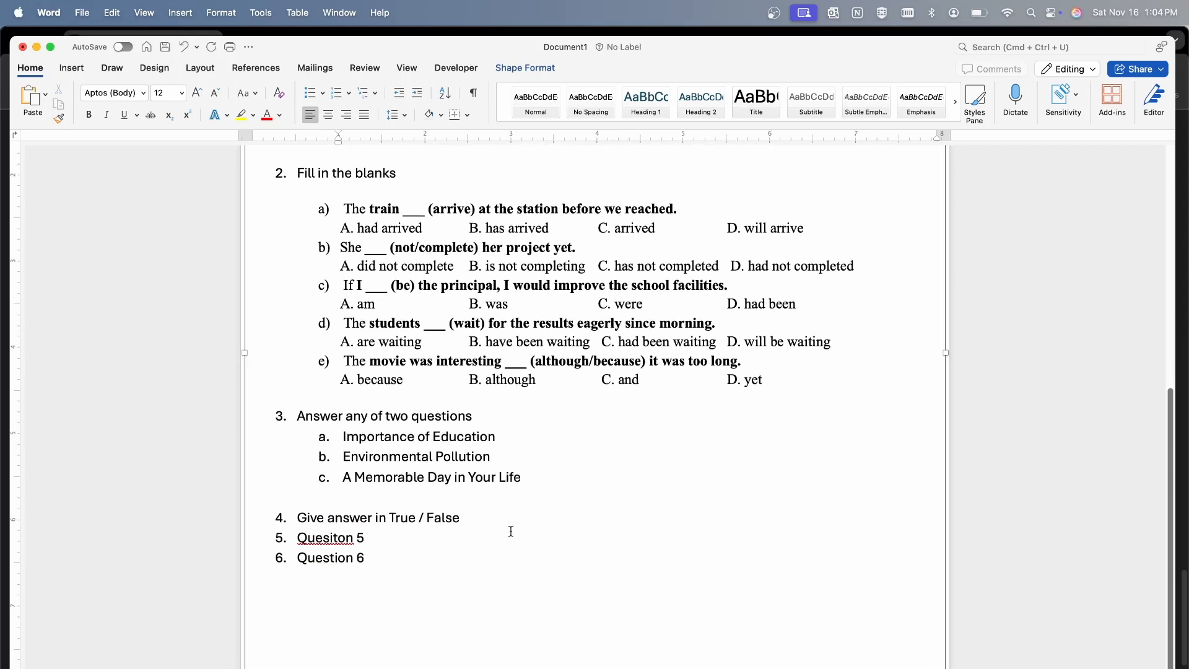
Start a sub-item under "Give answer in True / False" and paste the five true/false statements from ChatGPT there
left_click(492, 487)
key("Return")
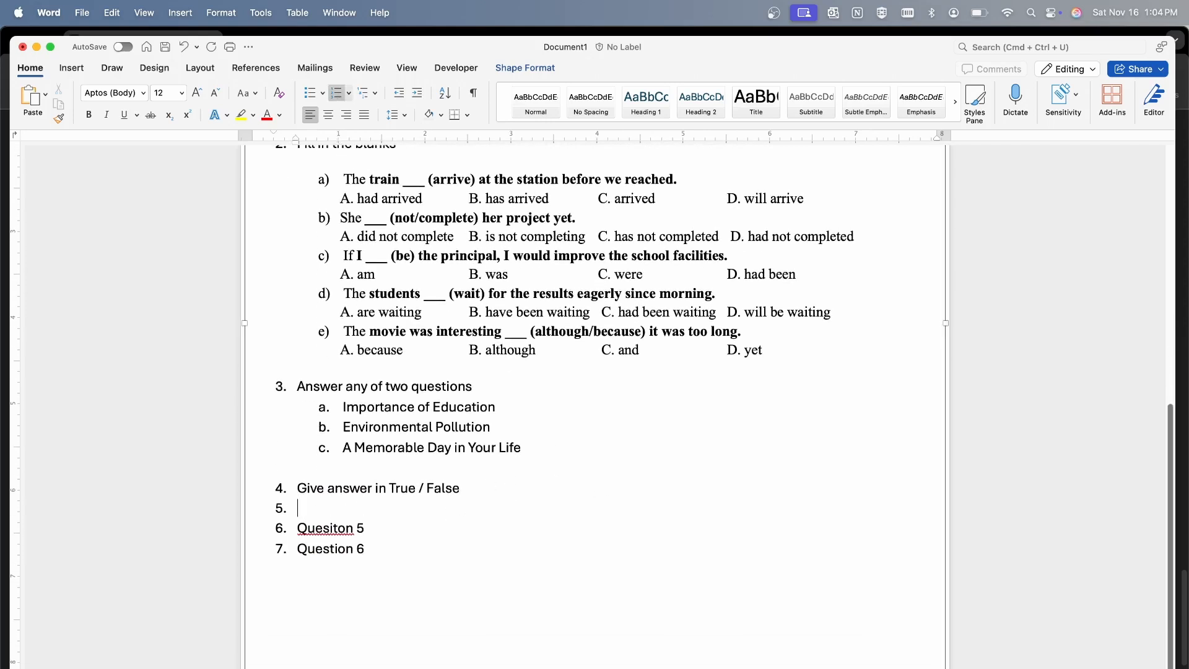
key("Tab")
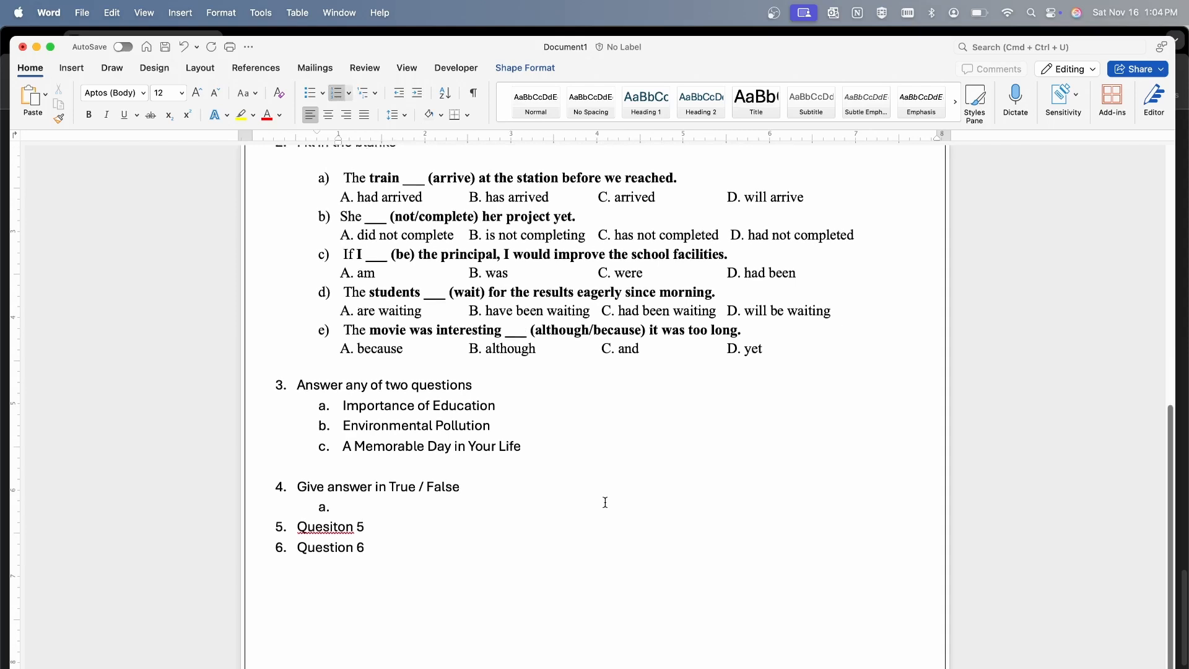
scroll(530, 548, "down", 3)
scroll(529, 548, "up", 3)
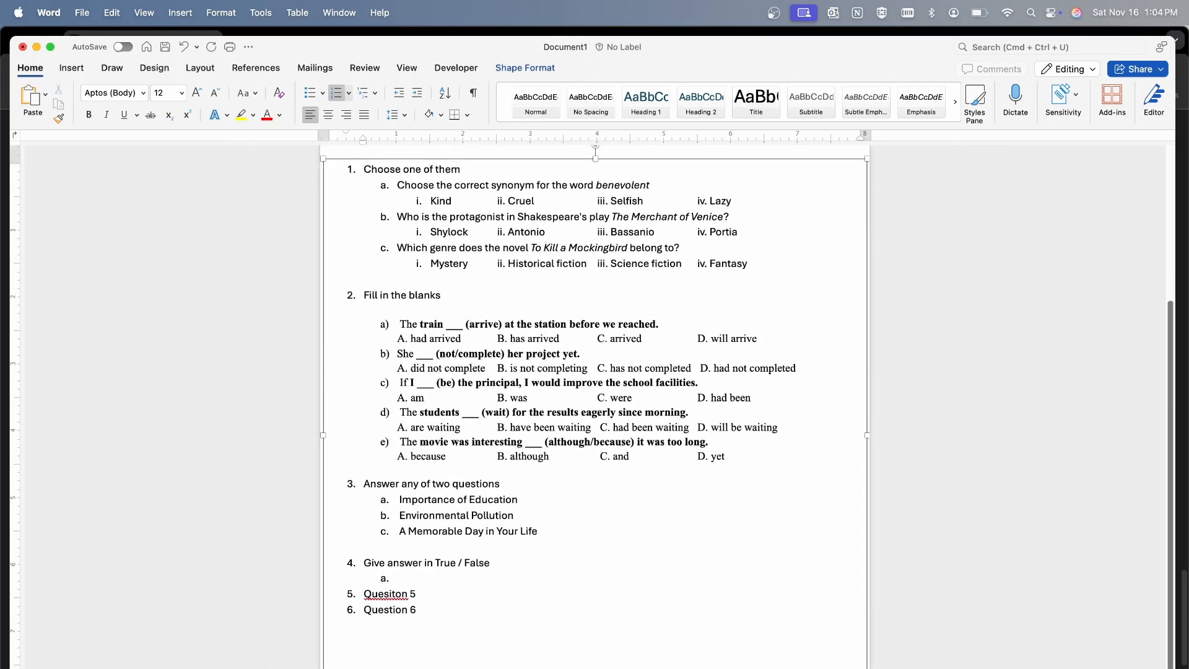
key("super+Tab")
key("super+Tab")
type("• The poem The Road Not Taken by Robert Frost is about the consequences of choosing an unconventional path in life. (True/False) • In Shakespeare's play Julius Caesar, Brutus is portrayed as Caesar's most loyal supporter. (True/False) • The main theme of the novel Animal Farm by George Orwell is the critique of totalitarian regimes. (True/False) • The word \"benevolent\" means \"cruel and unkind.\" (True/False) • An autobiography is a story of a person’s life written by someone else. (True/False)")
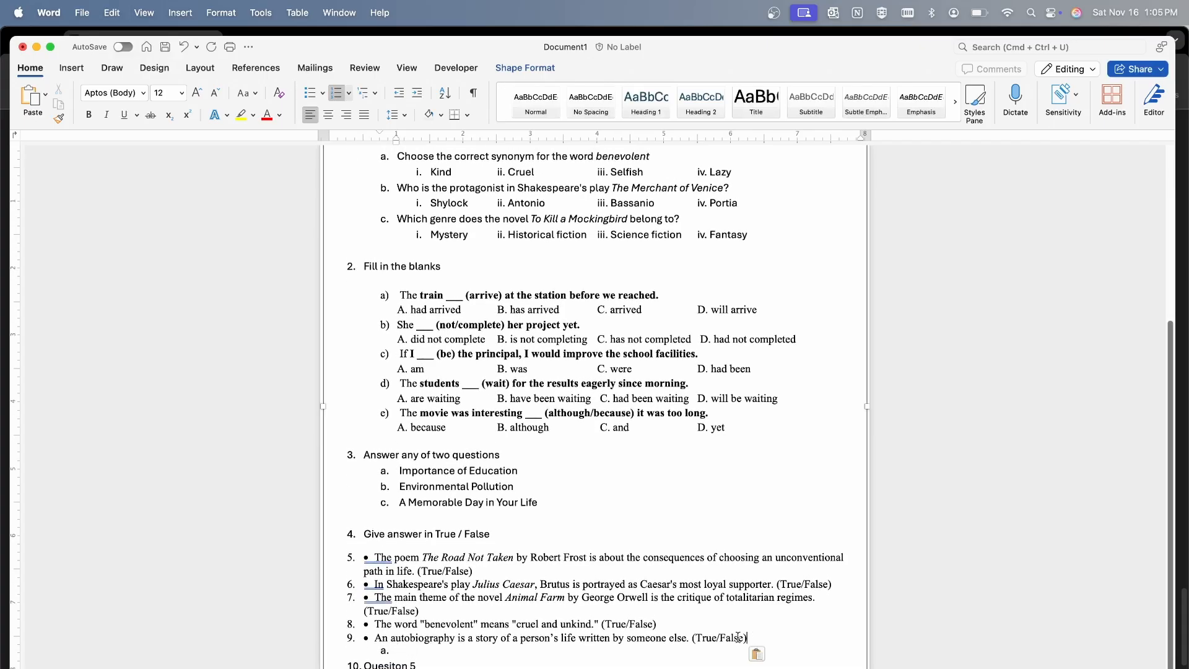
Change the numbering of the five true/false statements to the a., b., c. format
left_click_drag(738, 637, 364, 557)
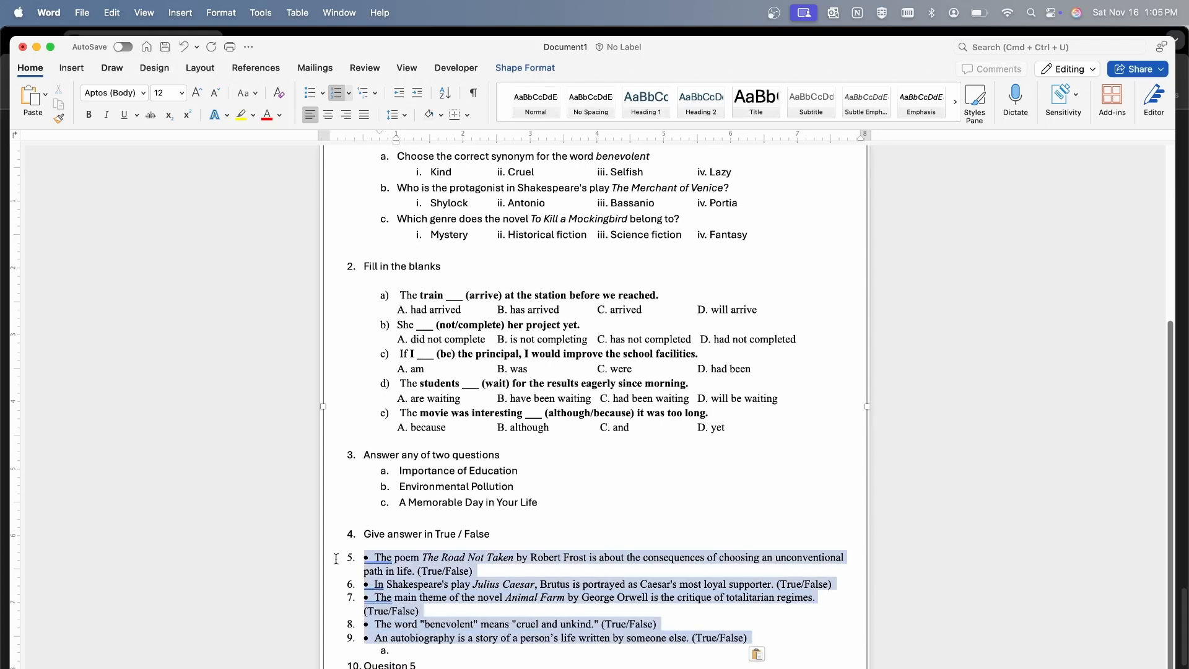
left_click(348, 92)
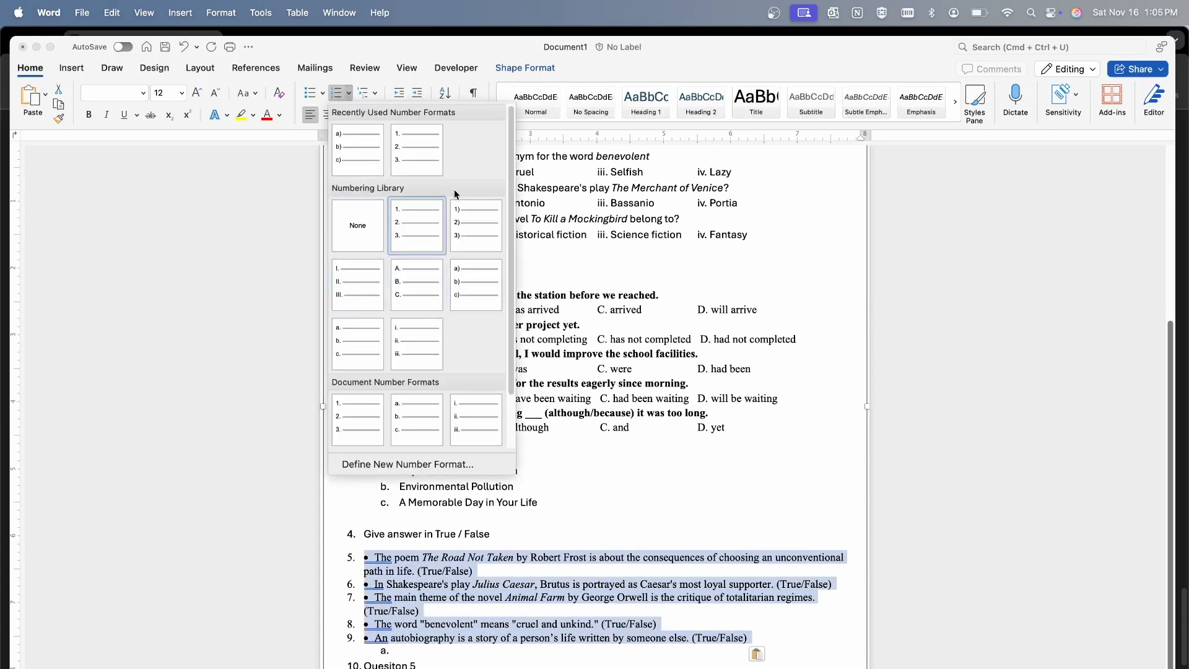
left_click(354, 340)
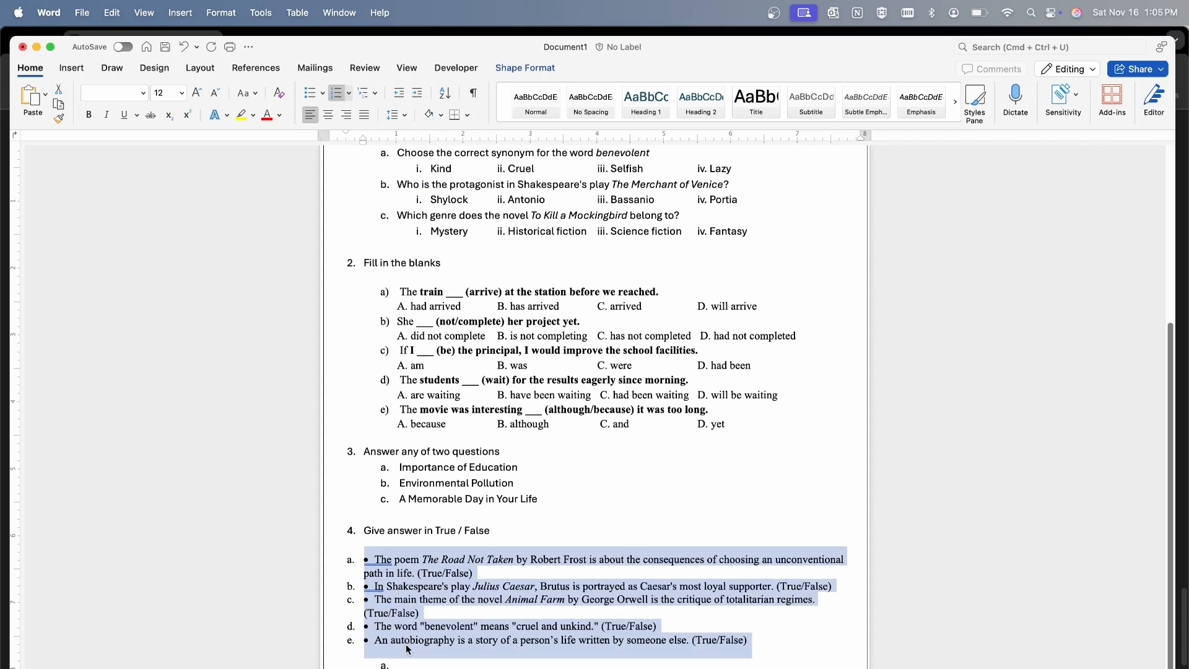
Delete the empty sub-item a. left below the true/false statements
left_click(388, 660)
key("Down")
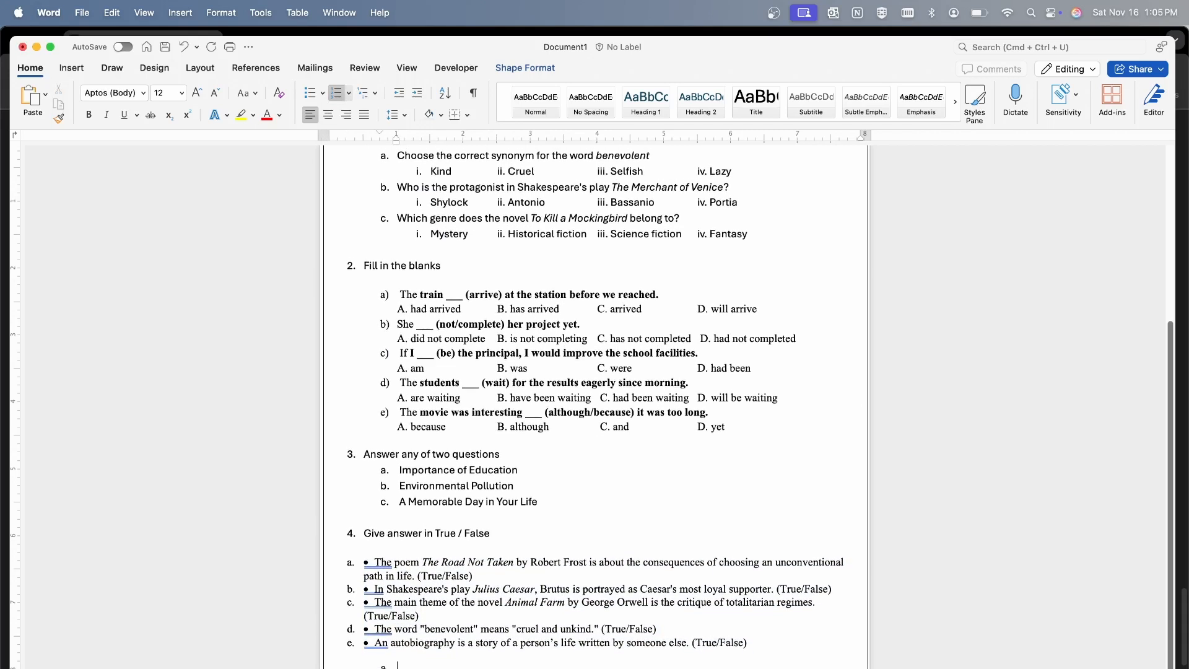
key("BackSpace")
key("BackSpace")
key("BackSpace")
scroll(442, 605, "down", 1)
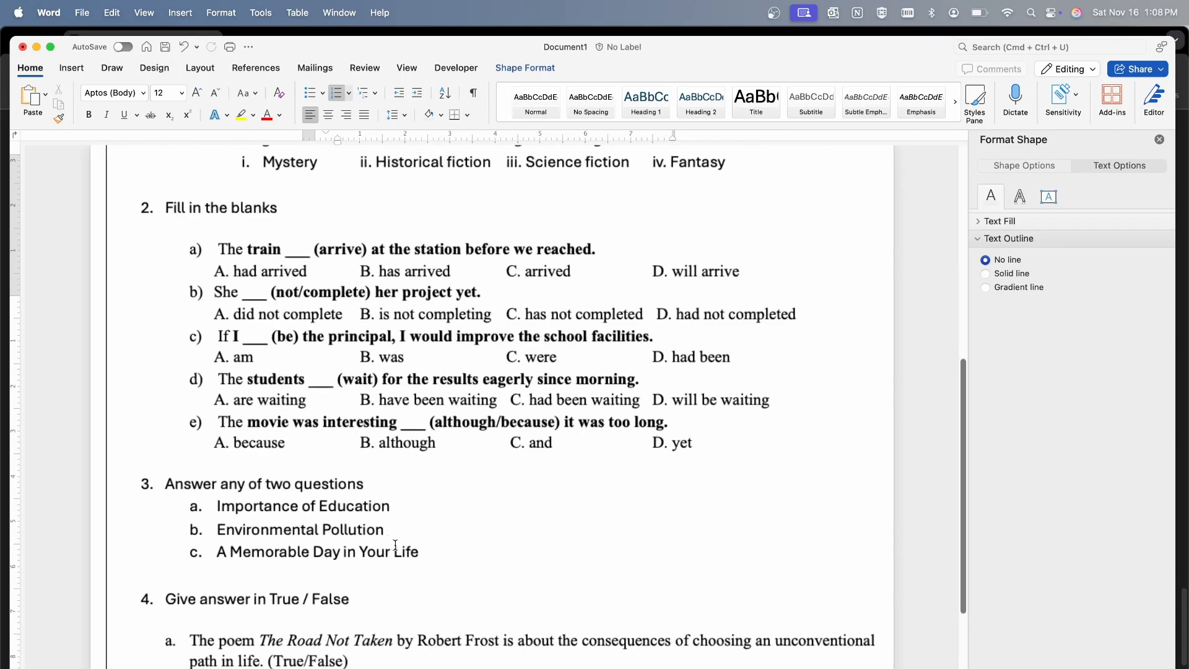
scroll(395, 545, "down", 5)
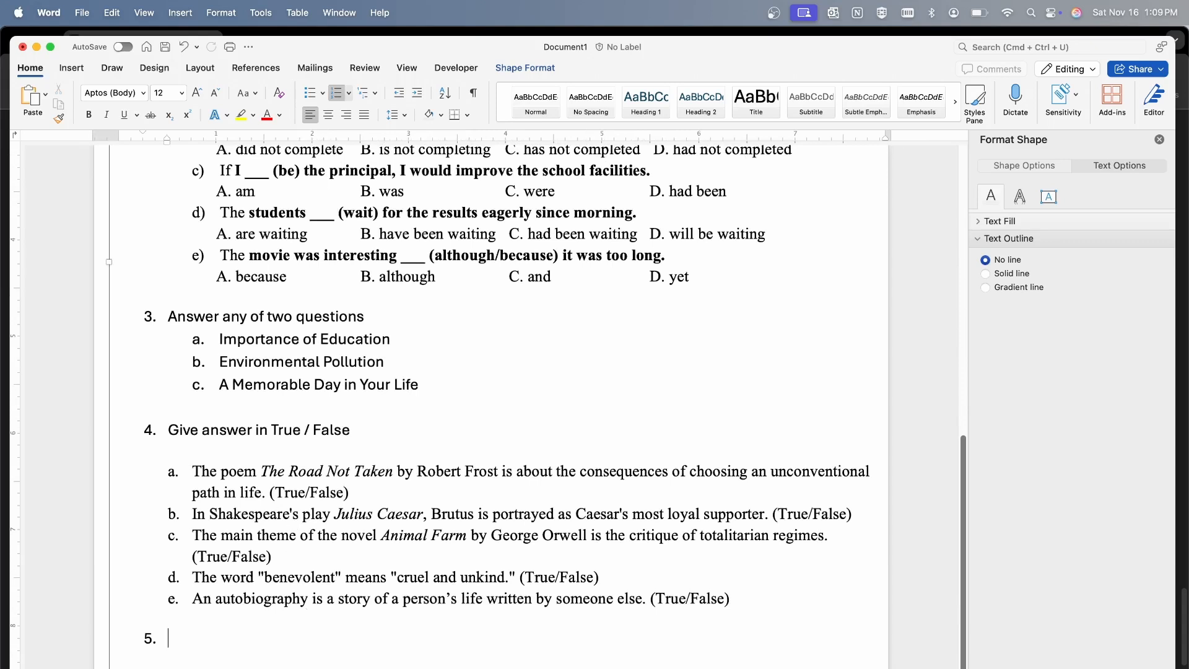
key("super+Tab")
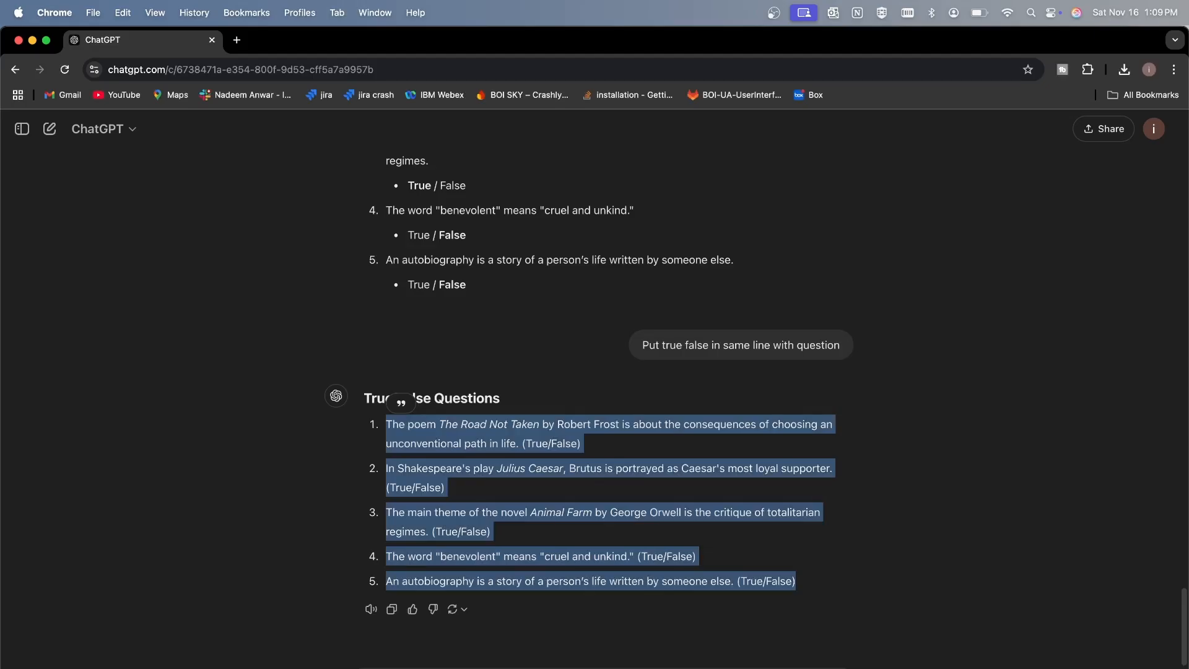
key("super+Tab")
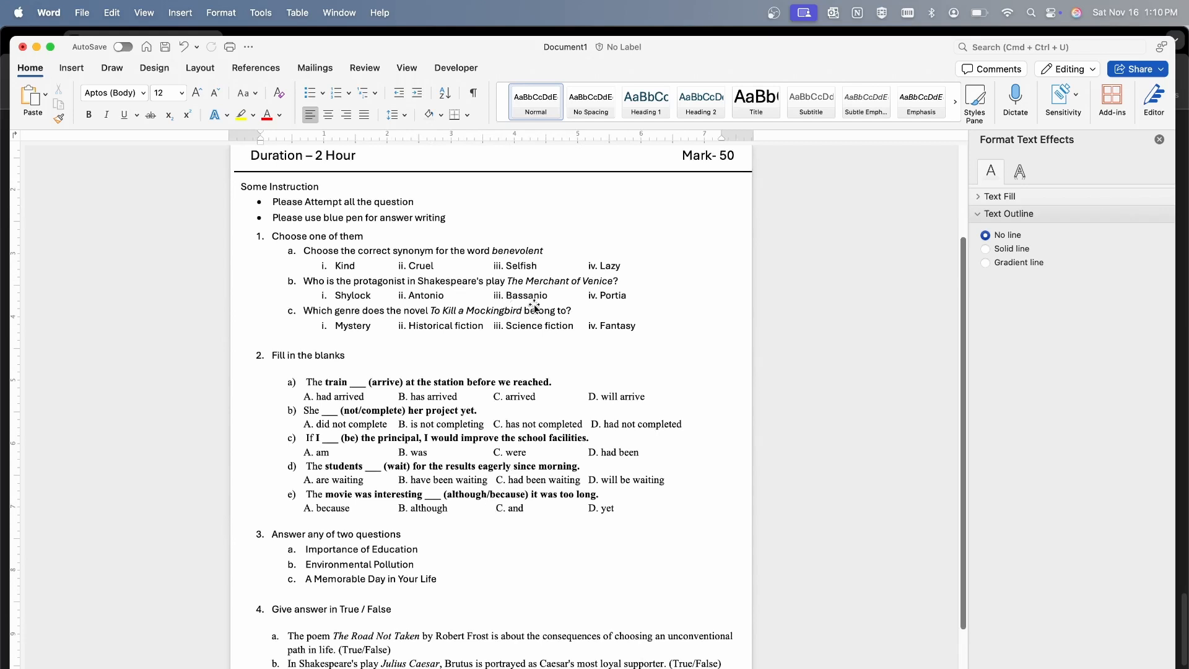
Draw a rectangle about 1.95" wide and 0.4" high beside the "Some Instruction" section and remove its blue fill
left_click(68, 68)
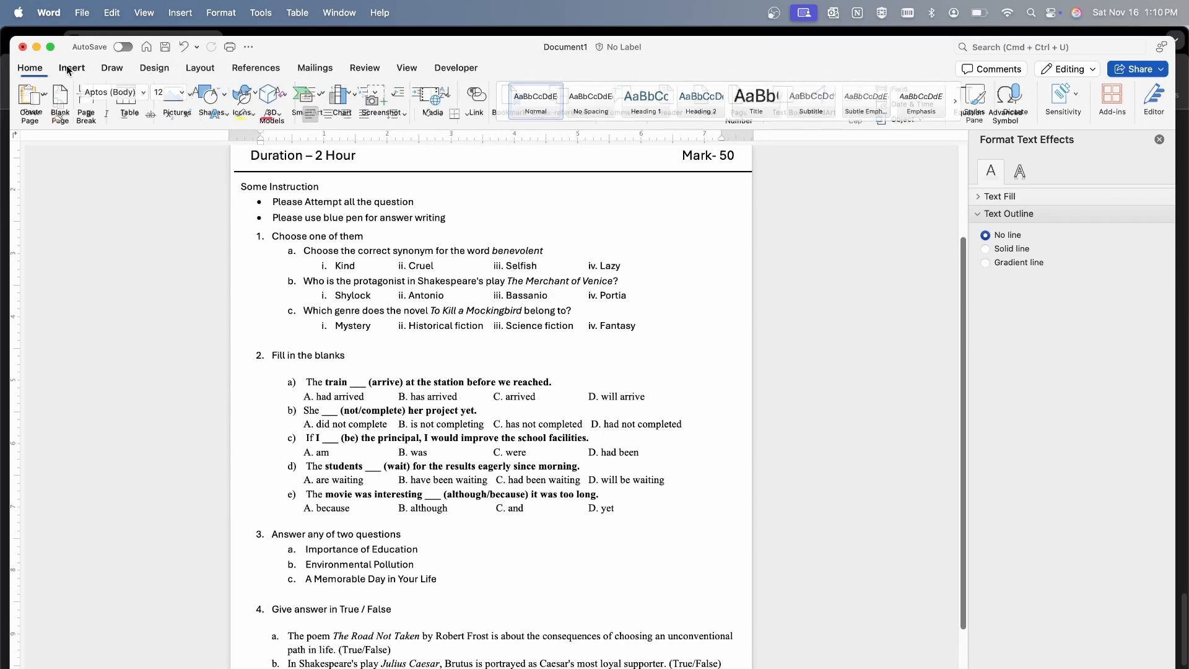
left_click(223, 99)
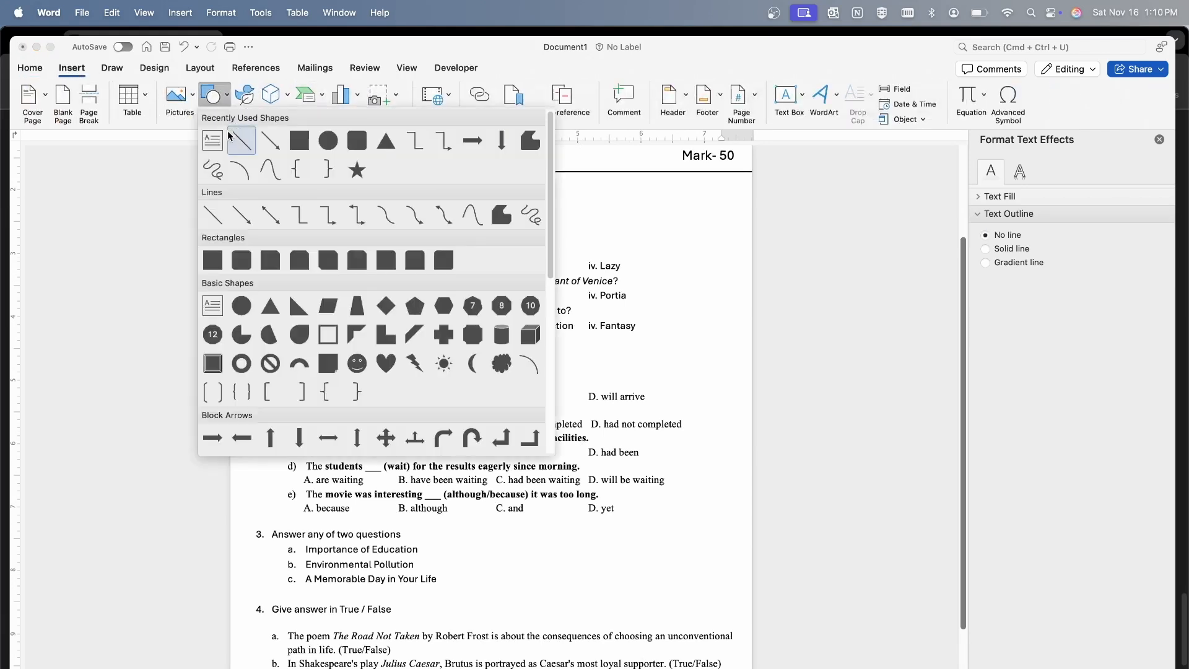
left_click(299, 139)
left_click_drag(561, 184, 684, 211)
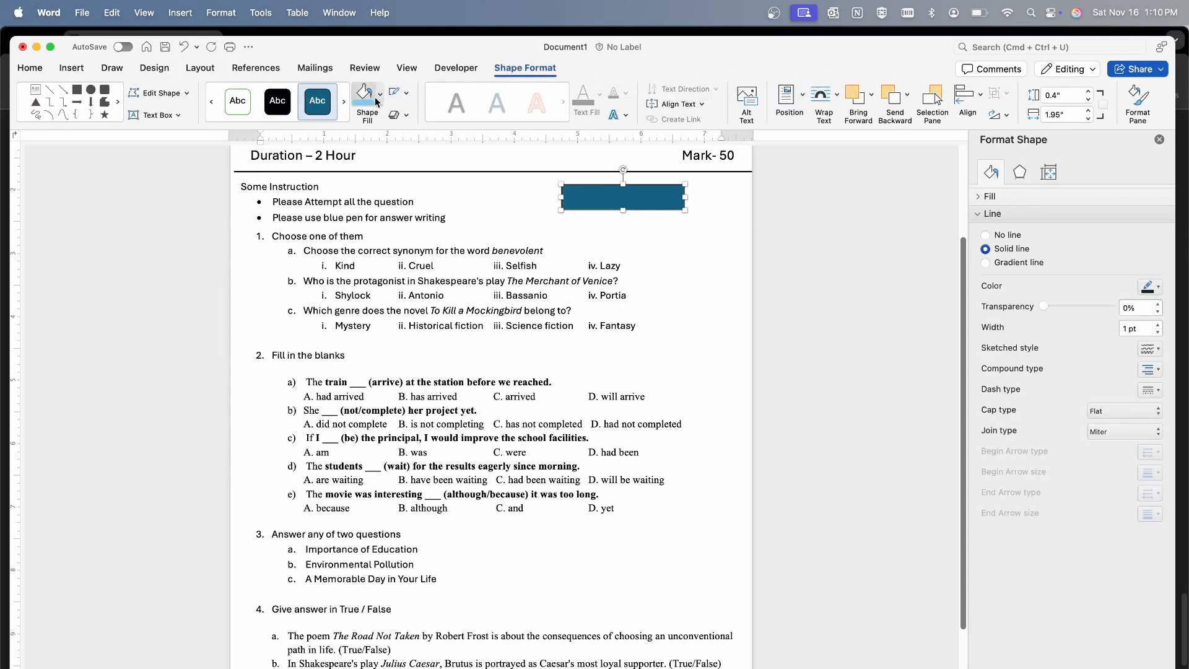
left_click(379, 94)
left_click(396, 122)
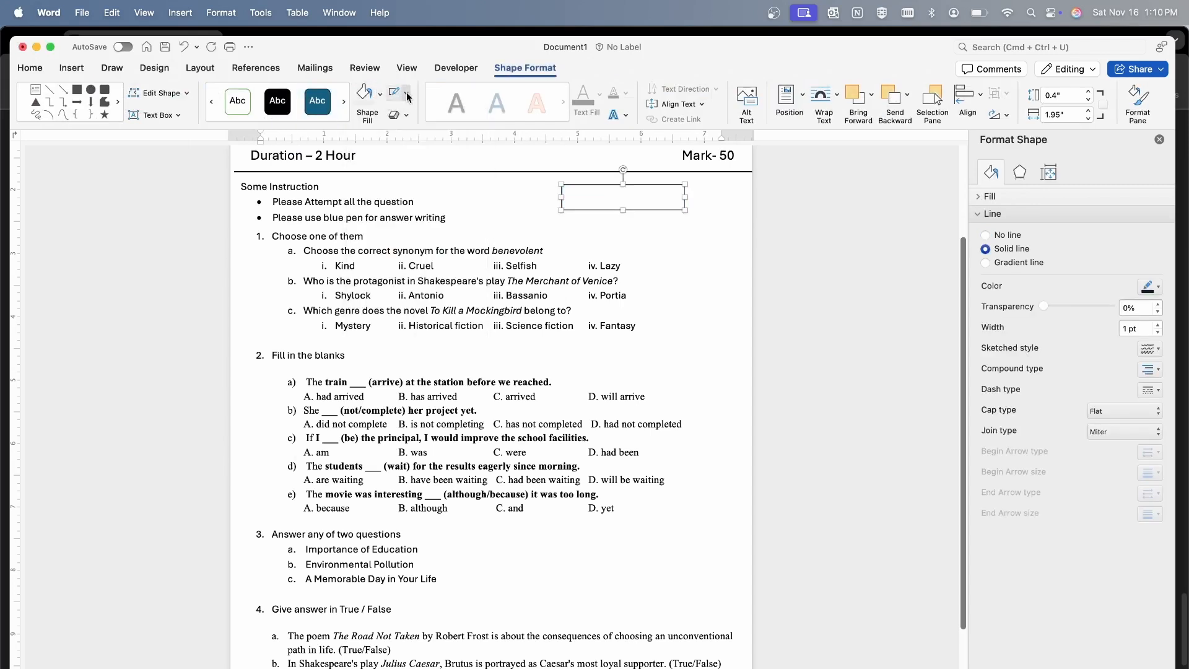
Set the outline weight of the rectangle beside the instructions to 1½ pt
left_click(406, 94)
left_click(593, 185)
left_click(406, 94)
mouse_move(496, 294)
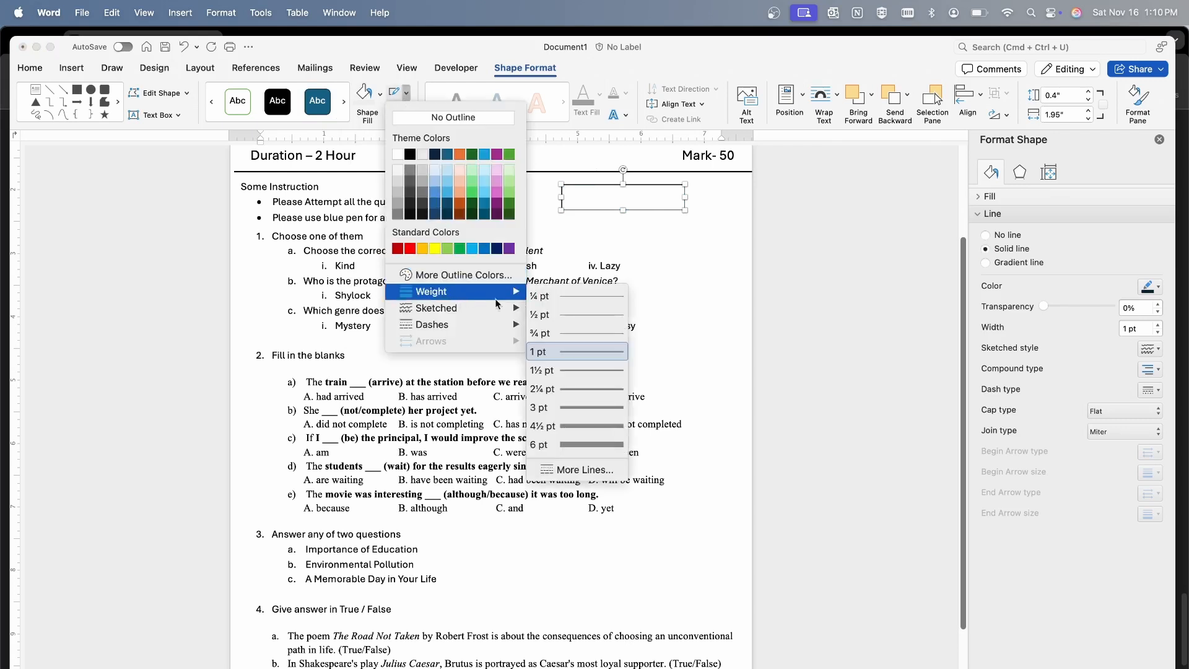
left_click(554, 369)
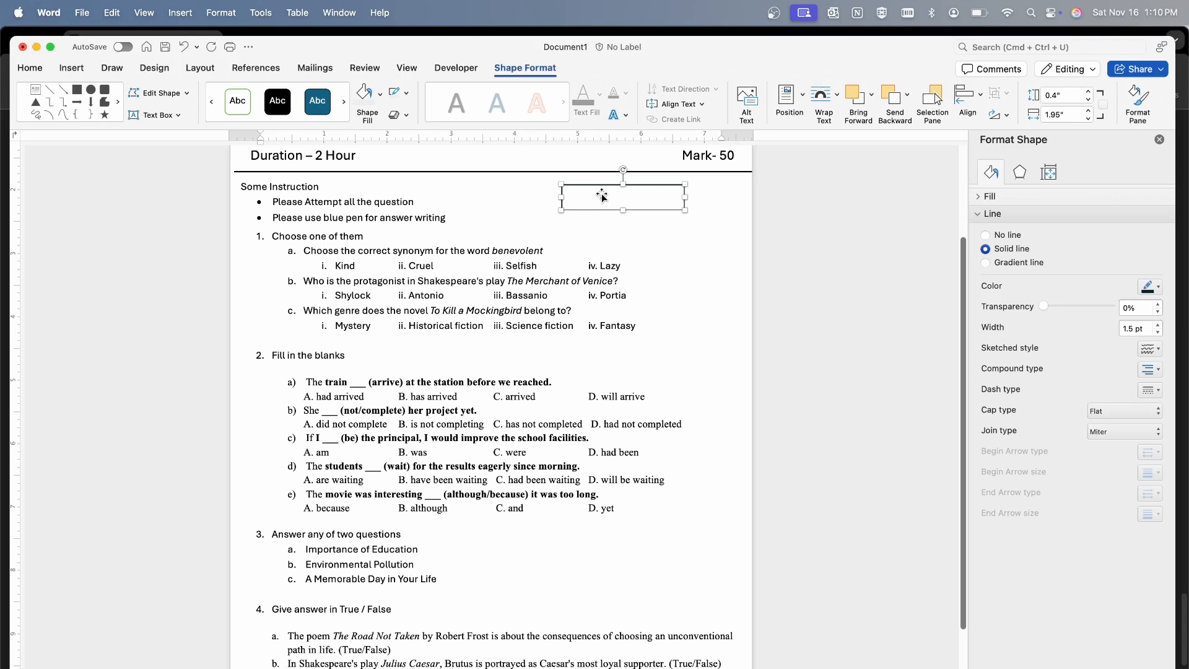
Set the text colour inside the rectangle to black and enter the marks text "(3*2=6)"
left_click(602, 195)
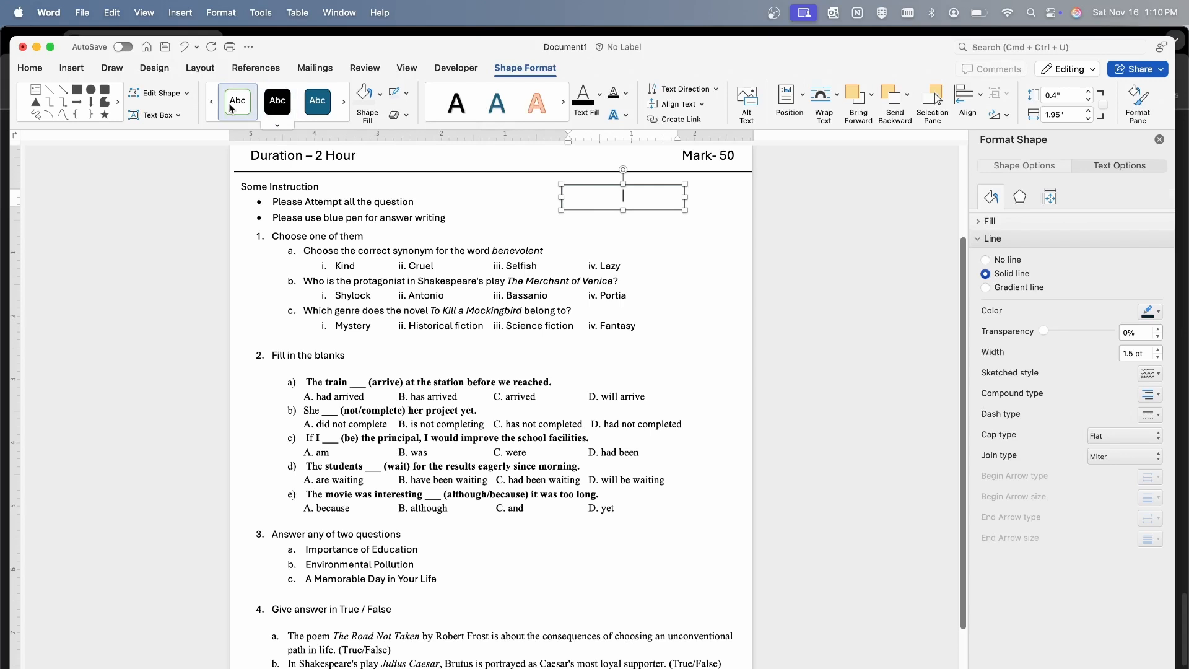
left_click(30, 68)
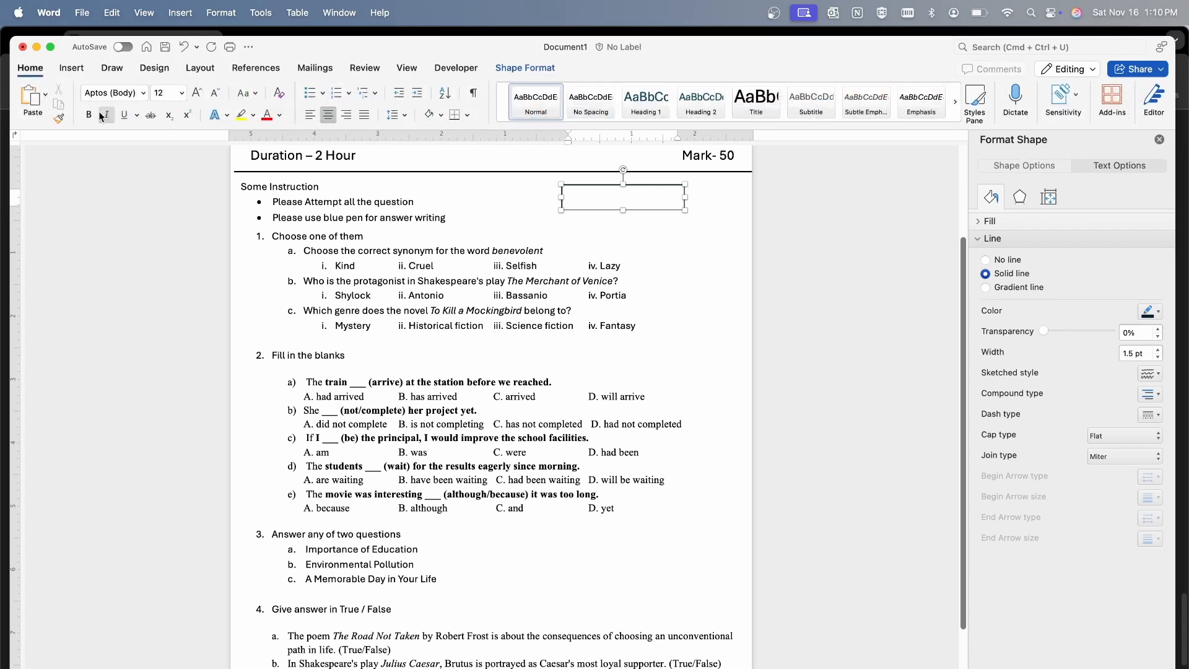
left_click(279, 115)
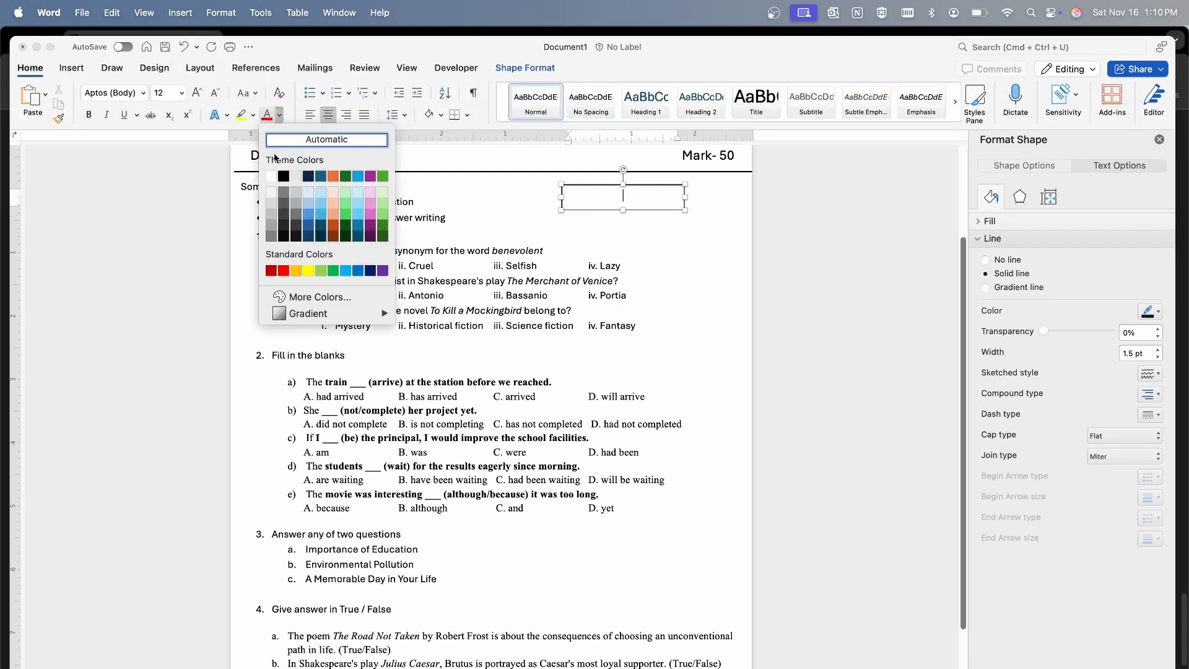
left_click(283, 176)
type("sdf")
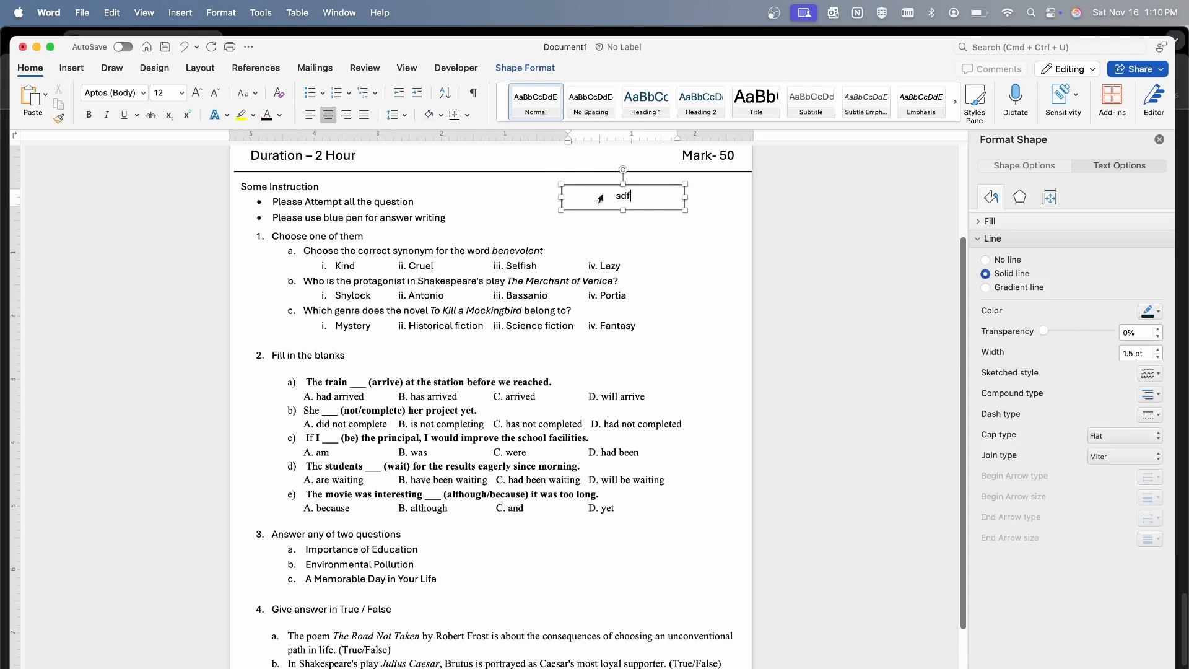
key("BackSpace")
key("BackSpace")
key("BackSpace")
type("(3*2=6)")
Remove the outline of the marks box and move it down to the "Choose one of them" line
left_click(524, 67)
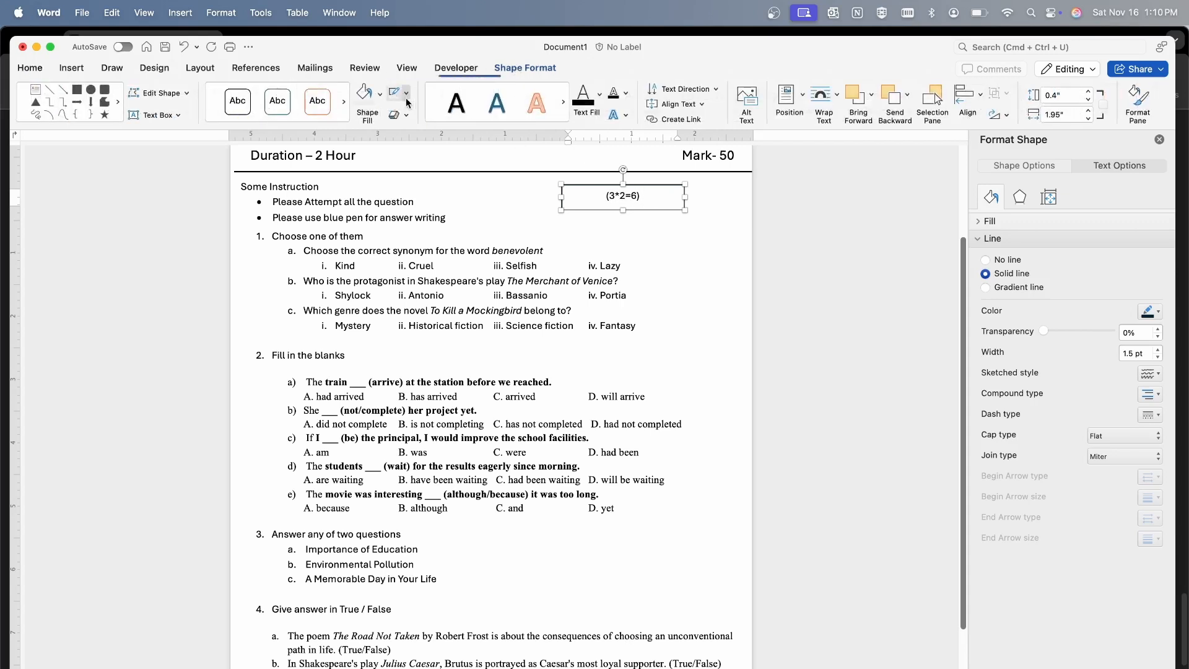
left_click(406, 93)
left_click(423, 119)
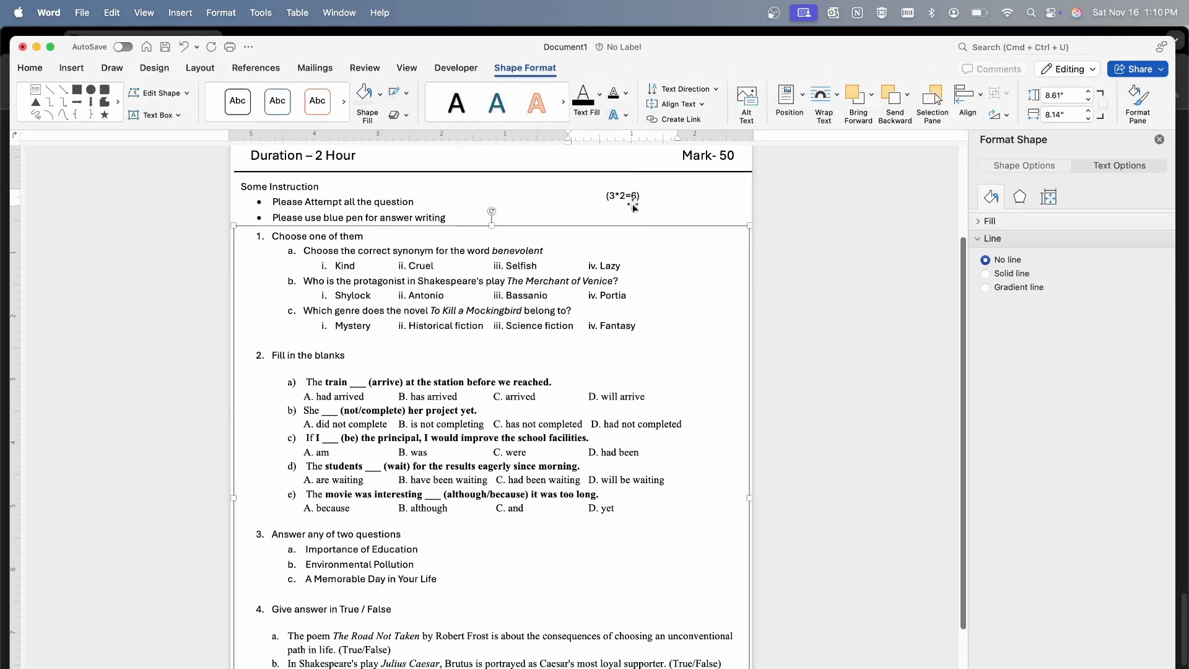
left_click_drag(624, 195, 663, 233)
left_click(702, 300)
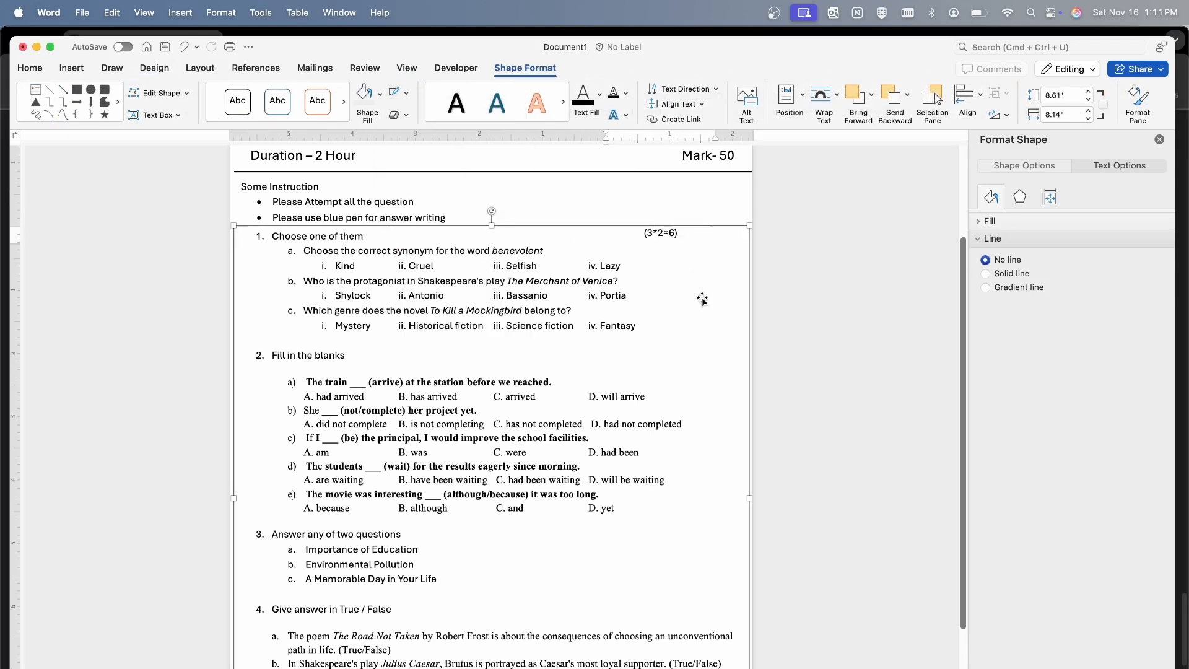
Duplicate the (3*2=6) box beside "Fill in the blanks" and align both marks boxes near the page's right margin
left_click(663, 234)
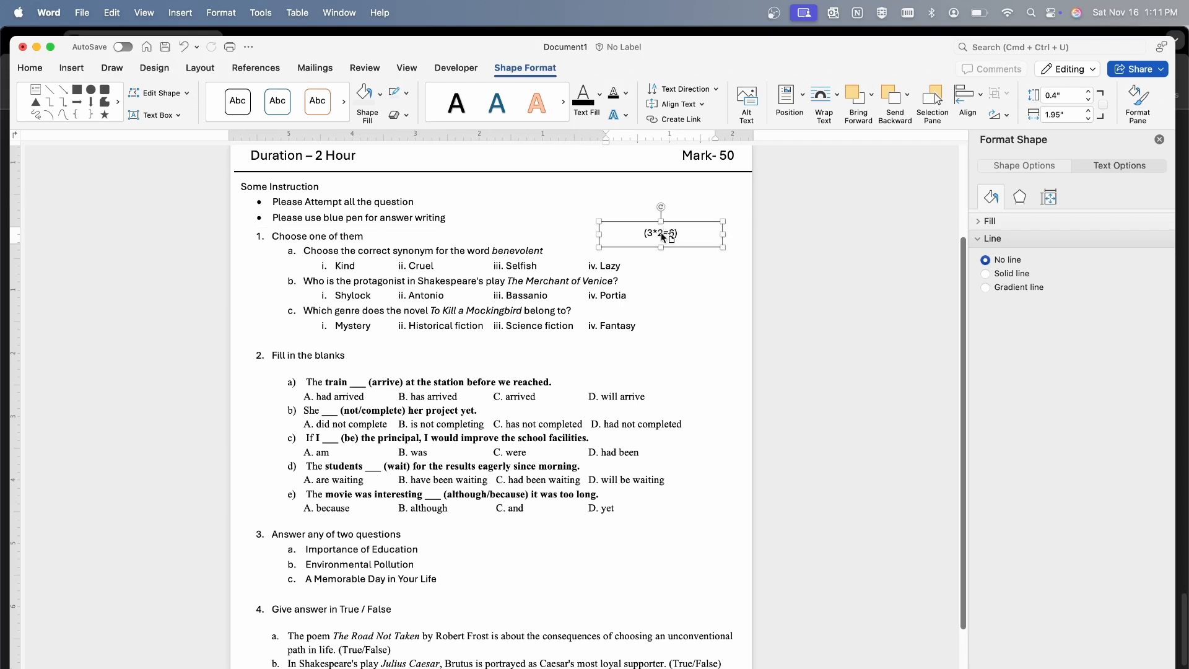
left_click_drag(664, 234, 664, 351)
right_click(677, 347)
left_click(663, 358)
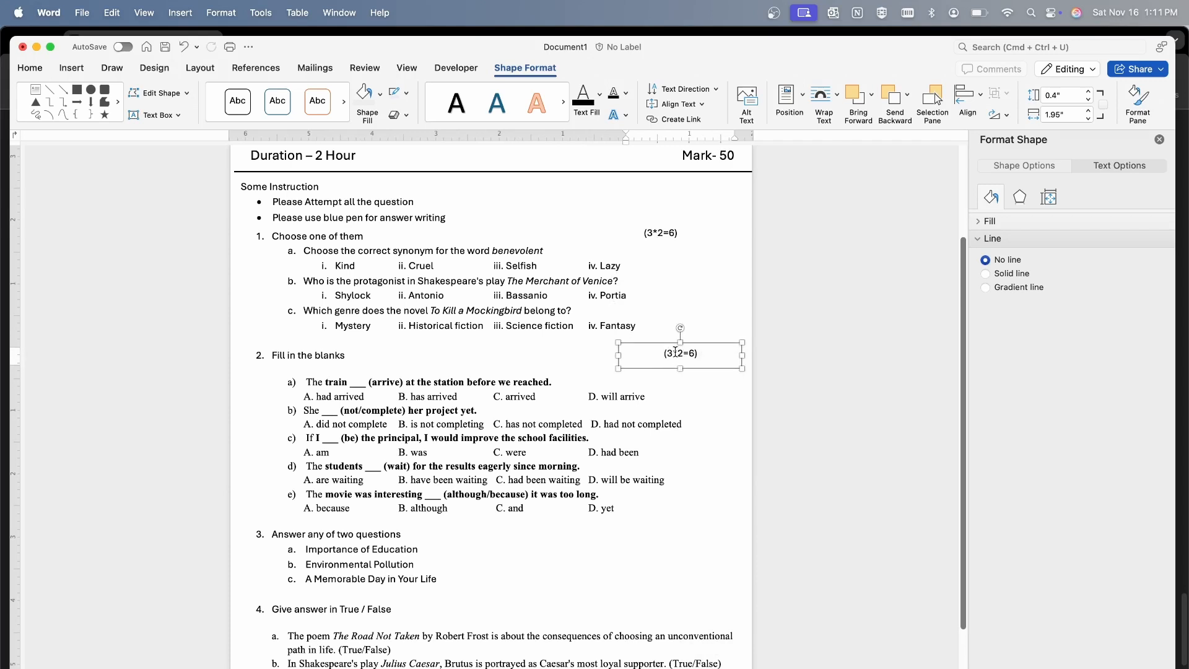
left_click_drag(656, 232, 681, 232)
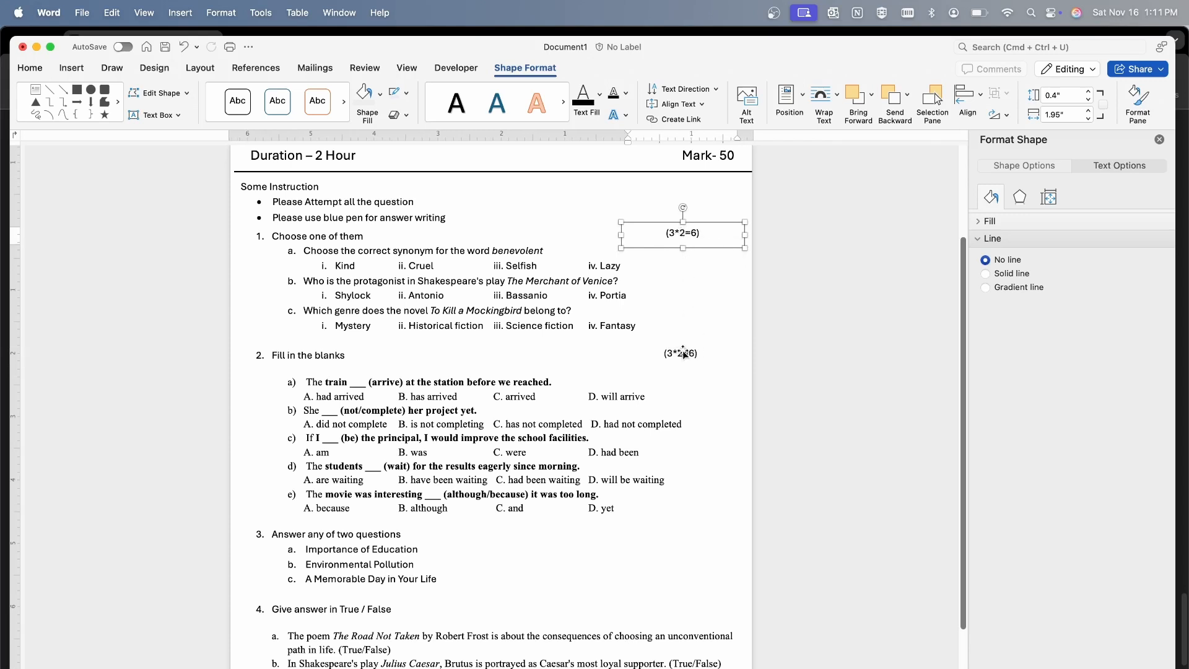
left_click(681, 354)
left_click_drag(681, 354, 684, 353)
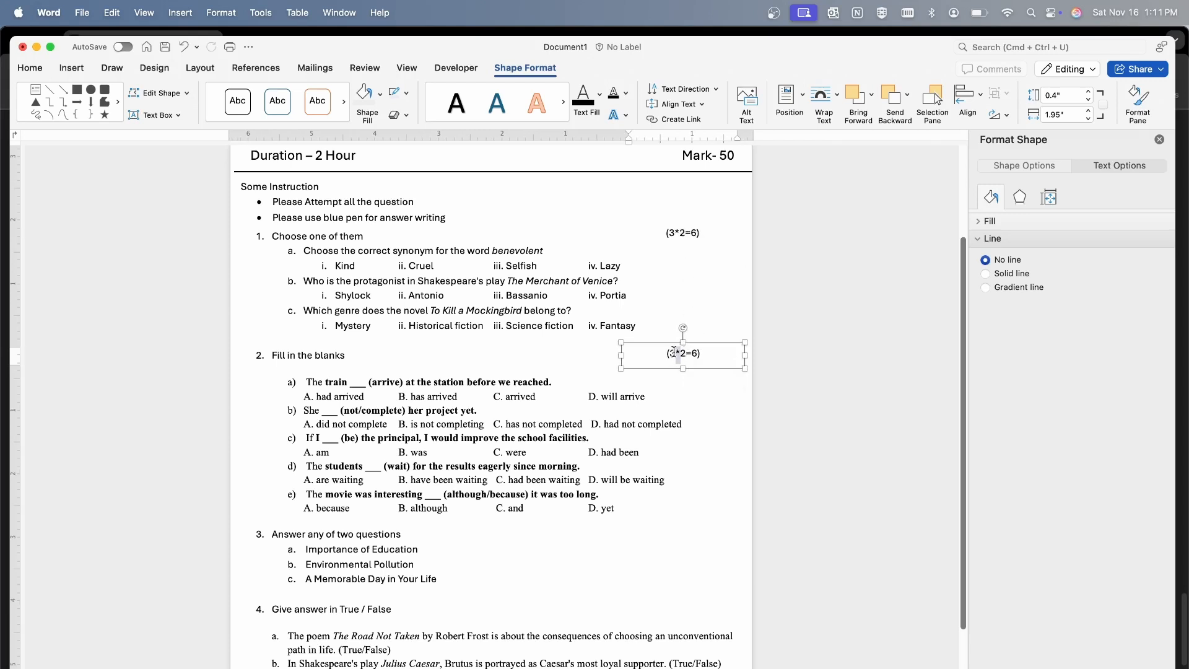
Change the marks text beside "Fill in the blanks" to "(5*2=10)"
key("BackSpace")
type("5")
key("Right")
key("Right")
key("BackSpace")
type("10")
left_click(594, 549)
Duplicate the (5*2=10) marks box onto the "Answer any of two questions" line
scroll(594, 538, "down", 3)
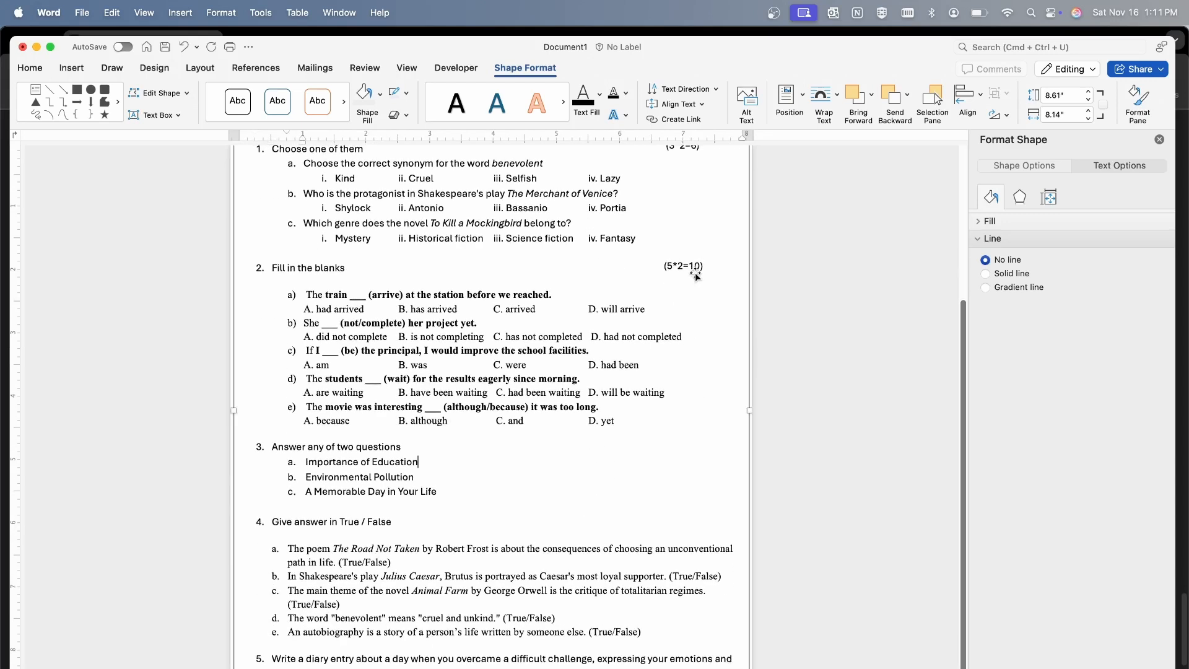
left_click(696, 276)
left_click_drag(682, 271, 672, 440)
right_click(678, 447)
left_click(655, 458)
Change the marks text beside "Answer any of two questions" to "(2*5=10)" and nudge the box toward the page's right margin
left_click(669, 451)
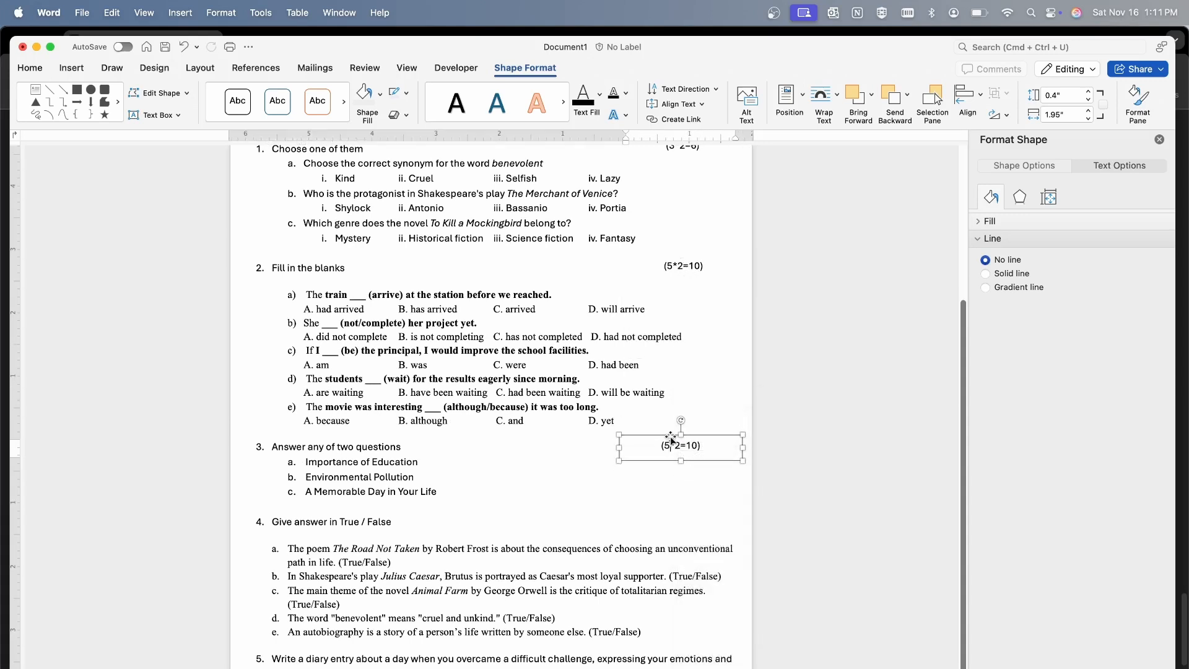
key("BackSpace")
type("2")
key("Right")
key("Right")
key("BackSpace")
type("5")
key("Right")
left_click_drag(703, 438, 710, 439)
left_click(662, 524)
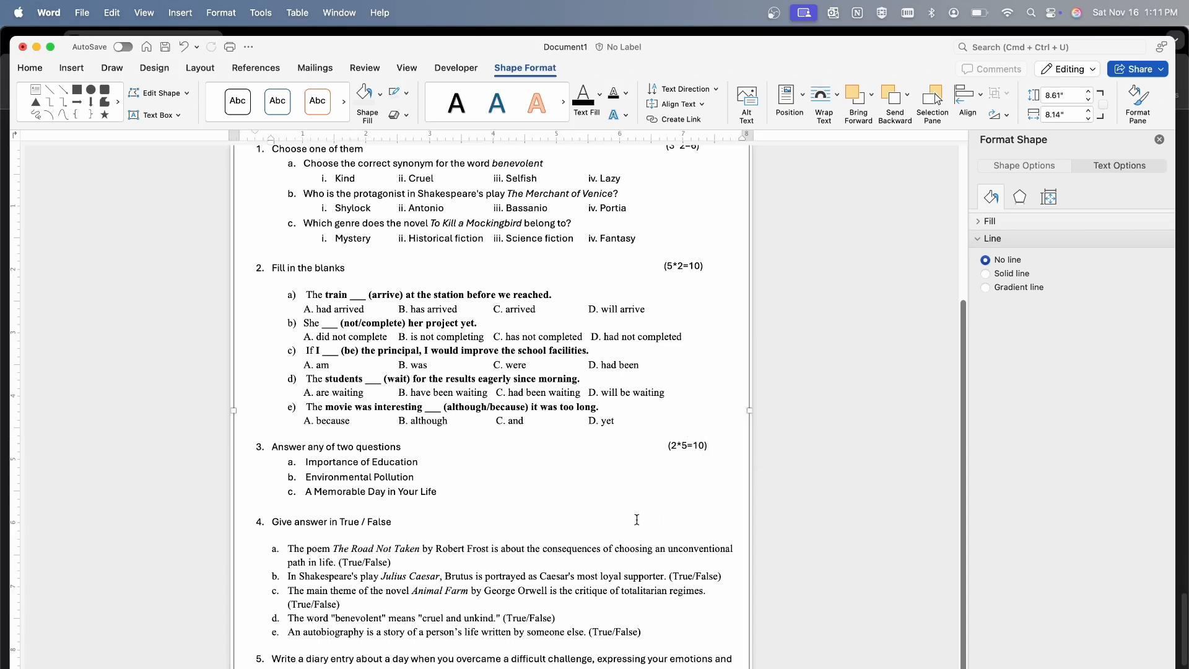
Duplicate the (2*5=10) marks box beside "Give answer in True / False" and change its text to "(5*1=5)"
left_click(677, 445)
left_click_drag(677, 445, 687, 520)
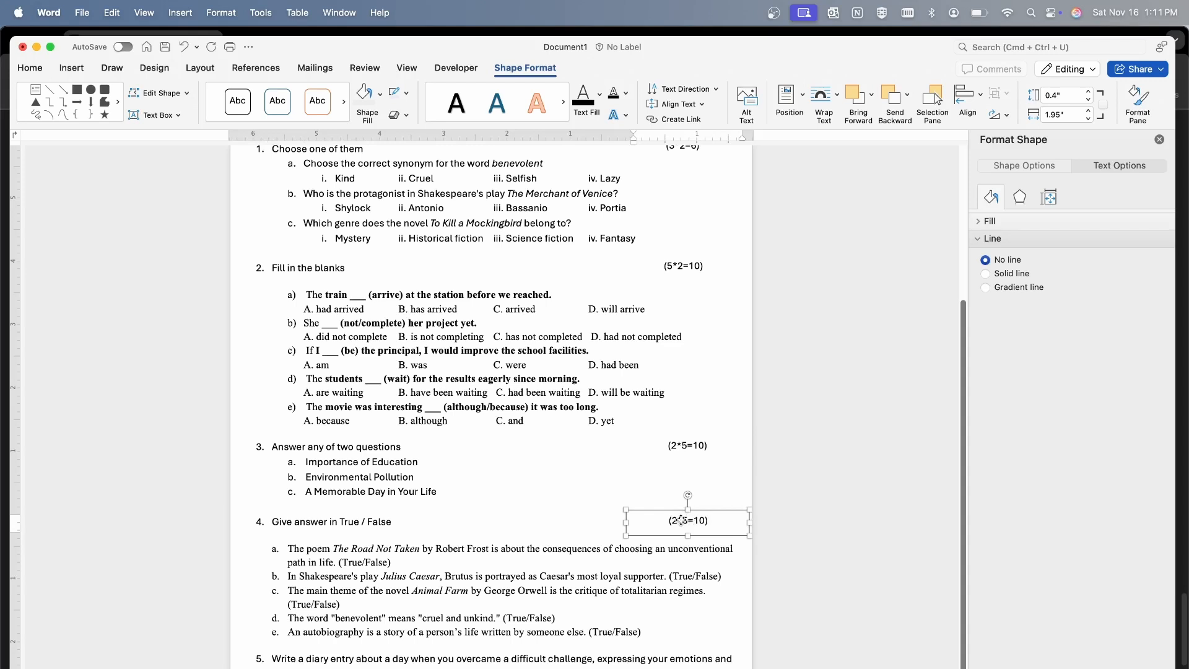
left_click(676, 520)
key("BackSpace")
type("5")
key("BackSpace")
key("BackSpace")
type("5")
left_click(697, 553)
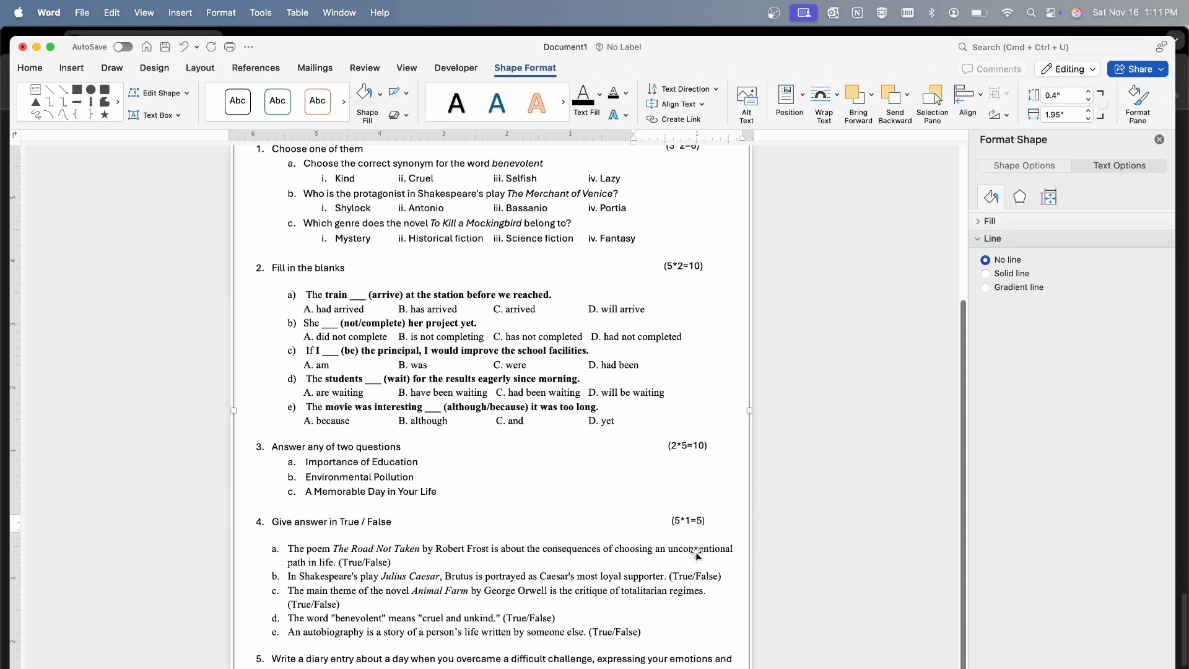
Duplicate the (5*1=5) marks box beside question 5, the diary entry, and shorten its text to "(5)"
left_click(675, 637)
left_click(688, 519)
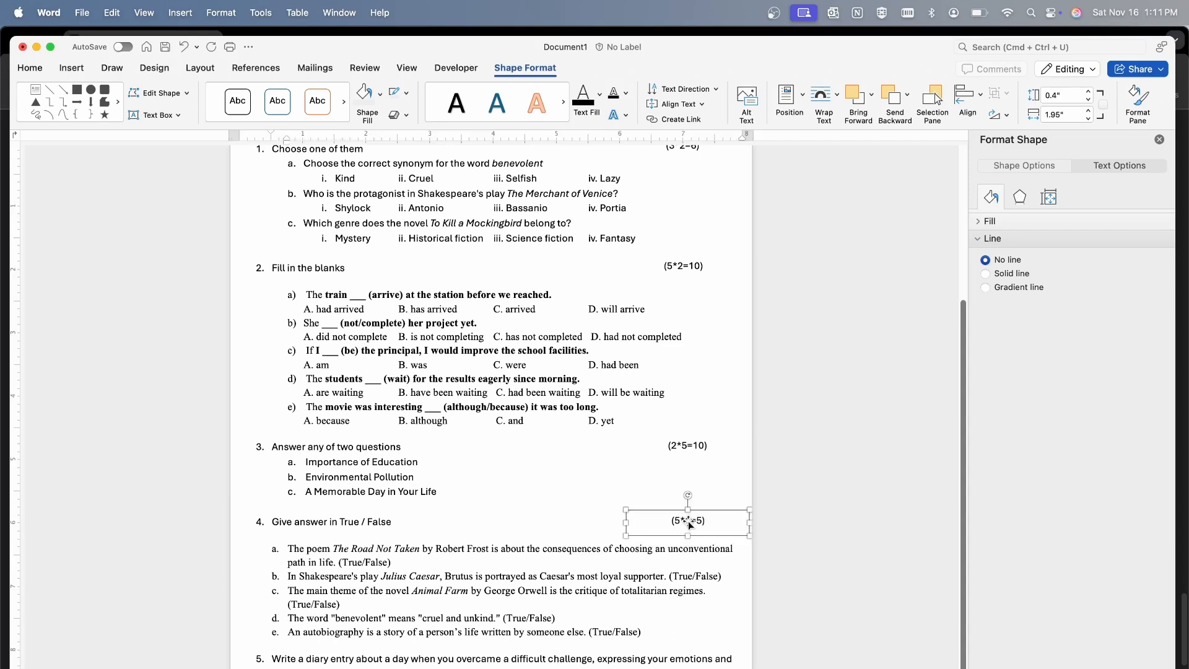
left_click_drag(689, 519, 700, 640)
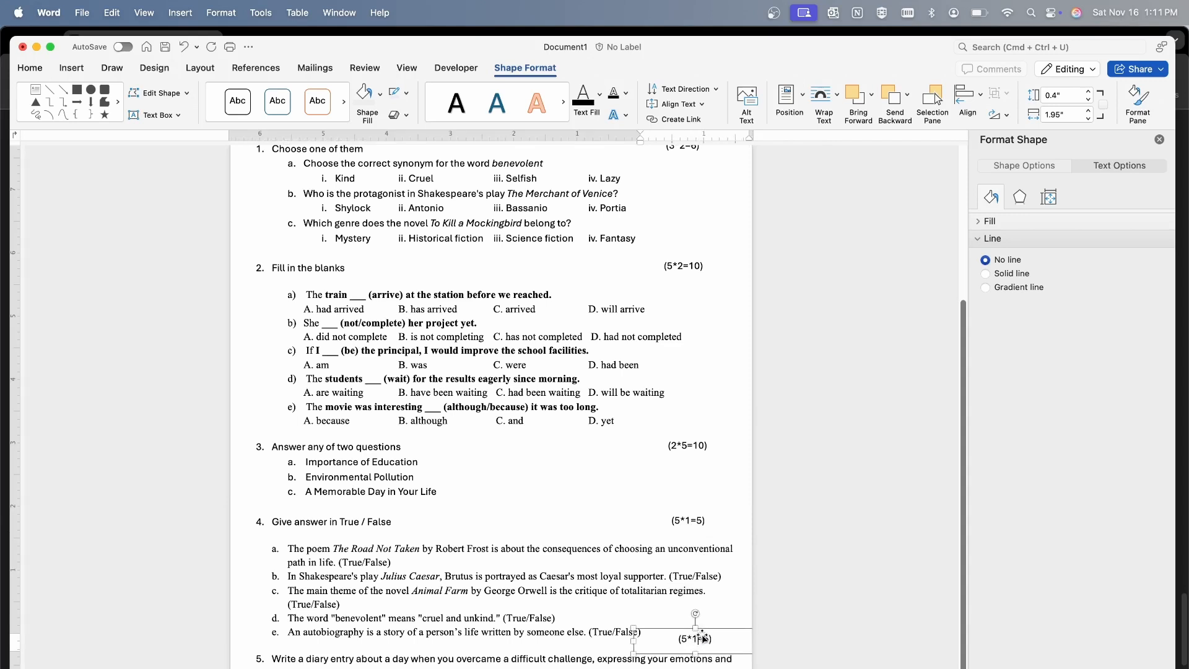
left_click(701, 638)
key("BackSpace")
key("BackSpace")
key("BackSpace")
key("BackSpace")
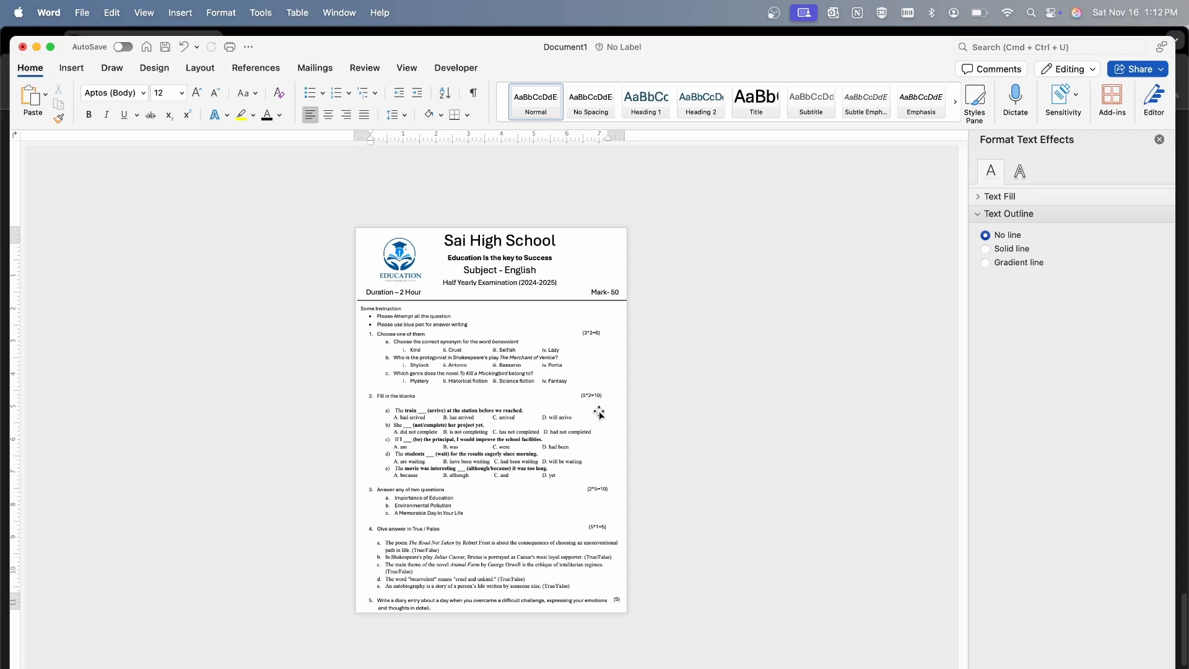
Review the page layout, switch to ChatGPT to consult its middle-level diary-entry question, and return to the Word document
scroll(598, 411, "up", 5)
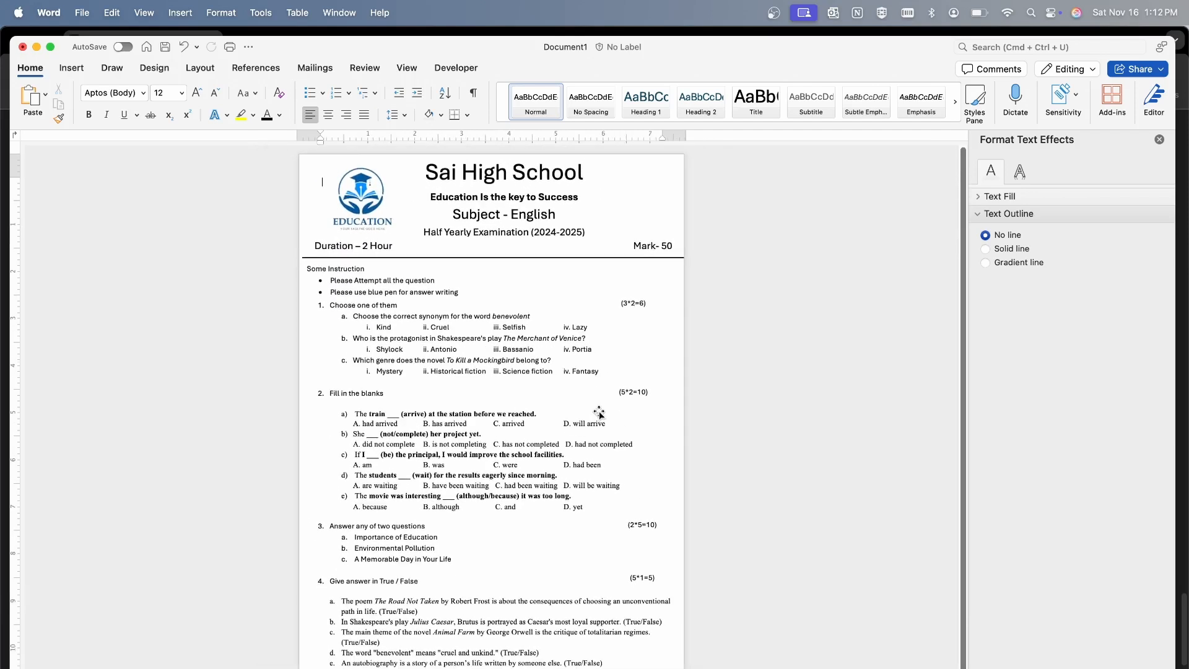
scroll(599, 411, "down", 3)
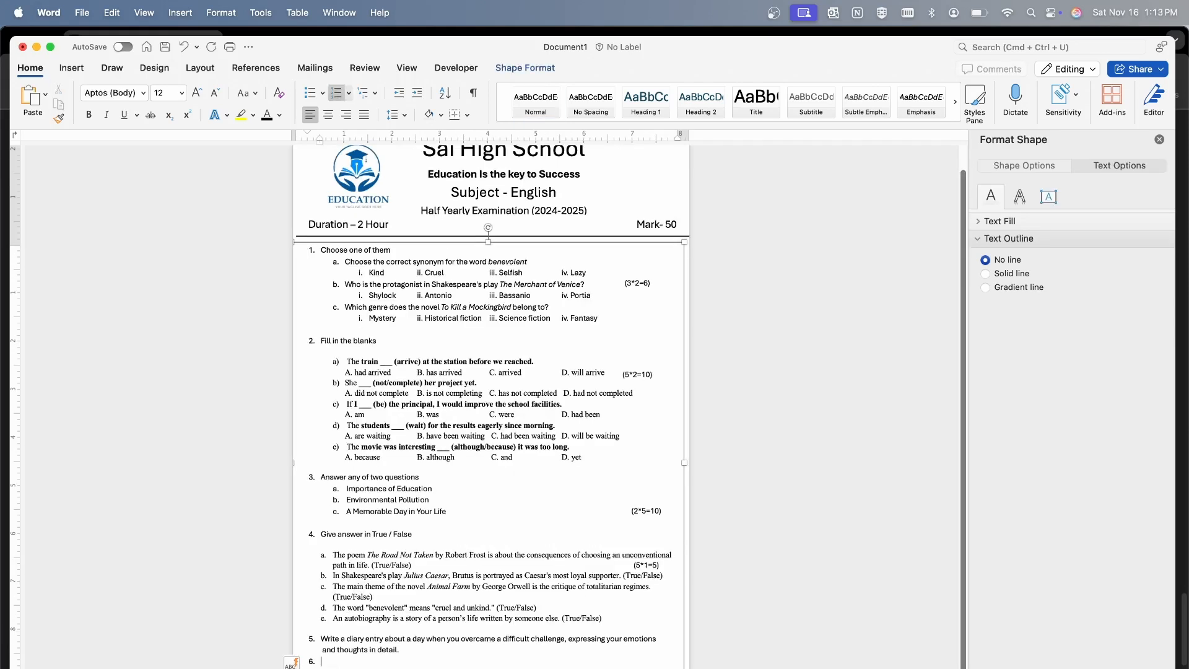
key("super+Tab")
left_click(451, 668)
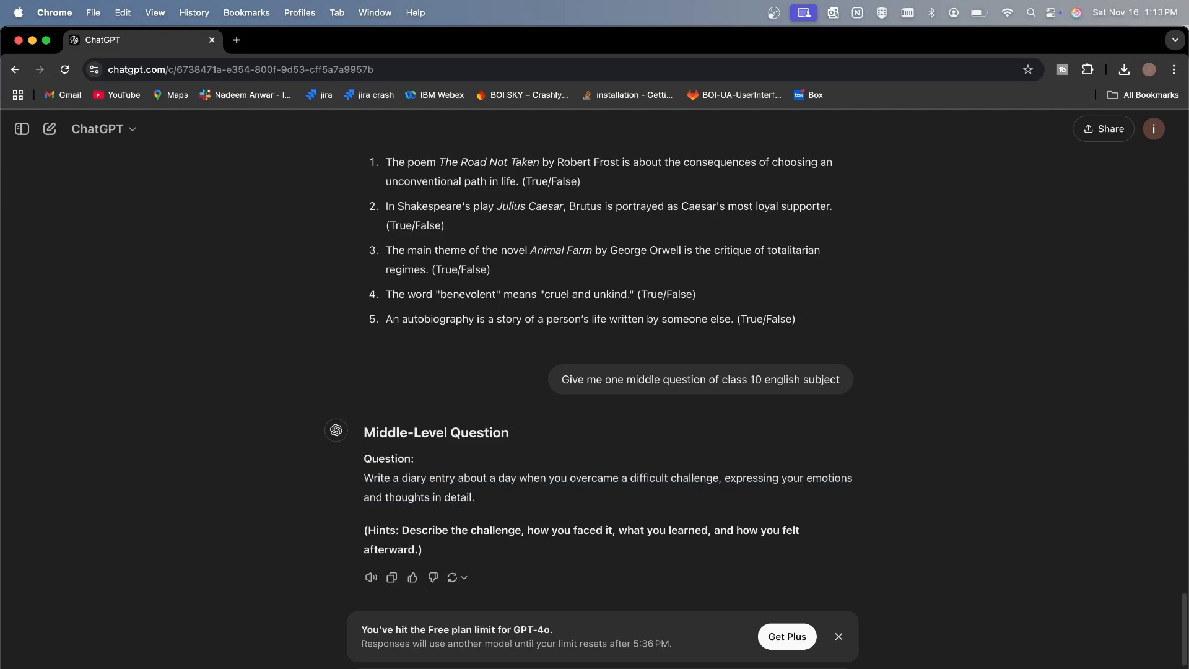
key("super+Tab")
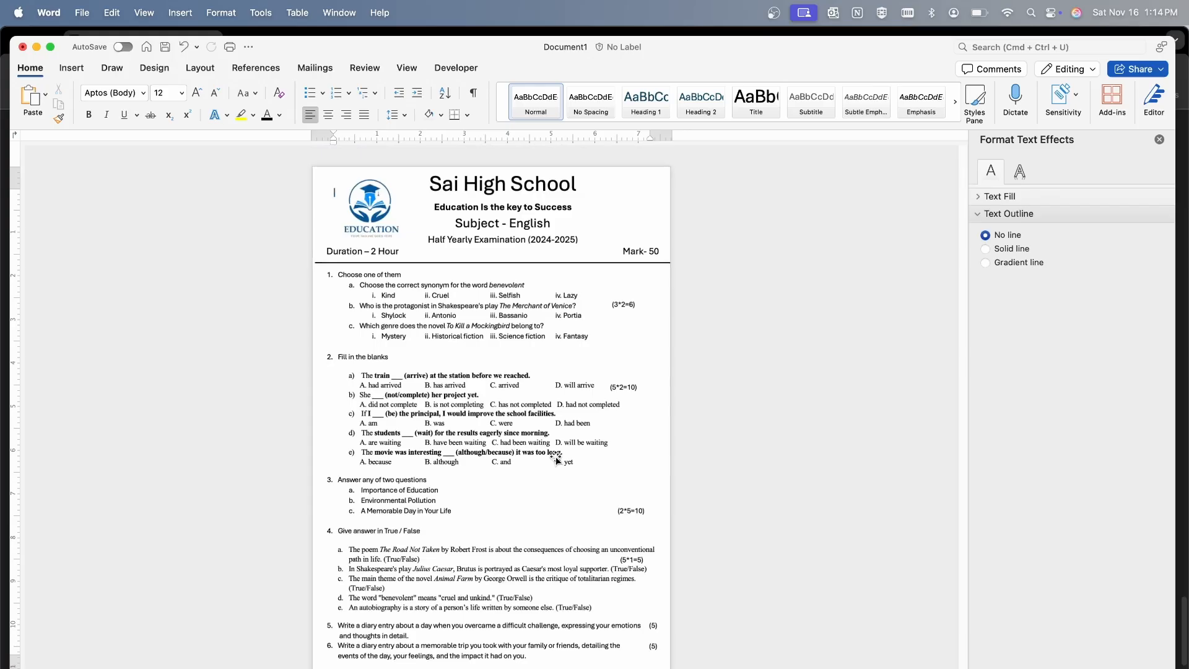